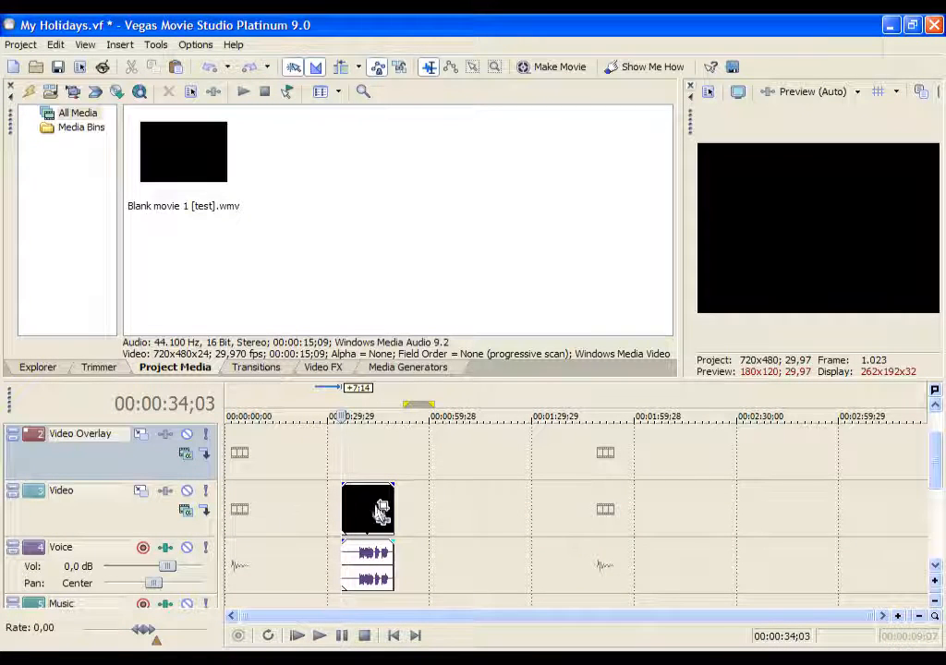
Check the grouping options of the audio event on the Voice track without applying any
mouse_move(367, 504)
mouse_down()
mouse_move(448, 463)
mouse_move(388, 482)
mouse_move(429, 509)
mouse_move(372, 507)
mouse_up()
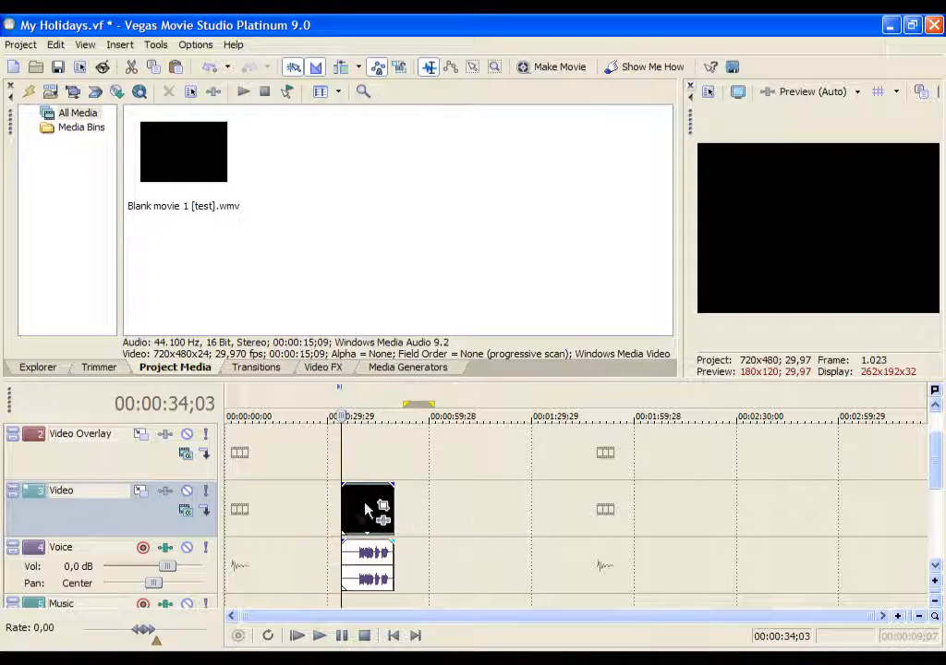
right_click(367, 554)
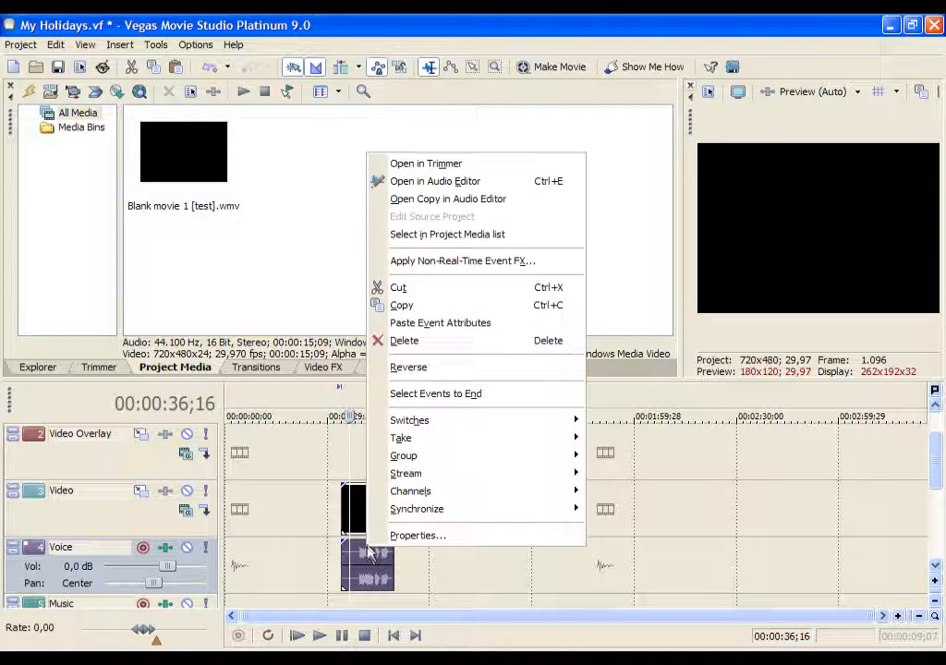
mouse_move(555, 457)
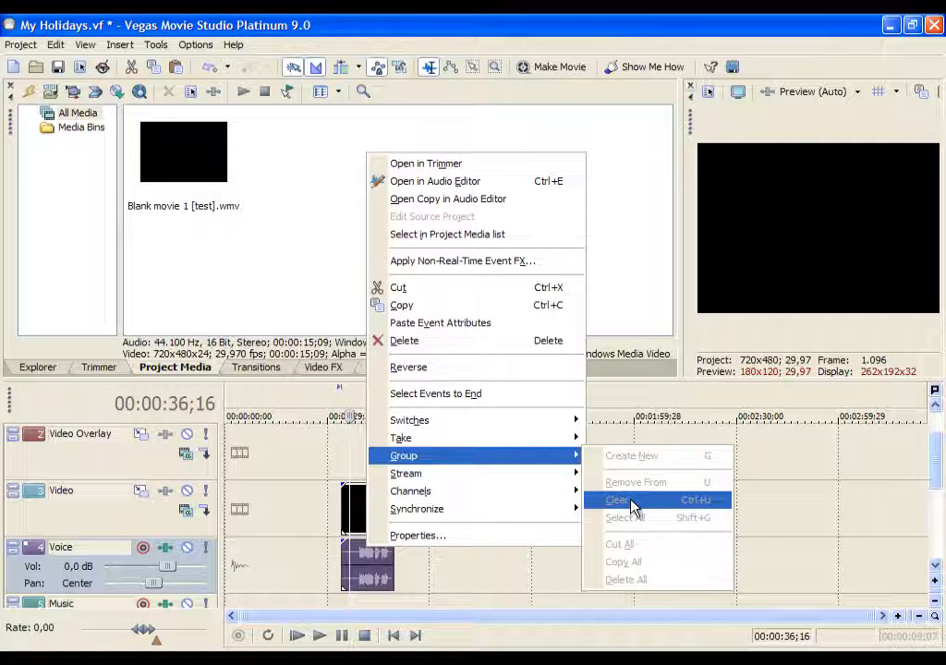
click(299, 512)
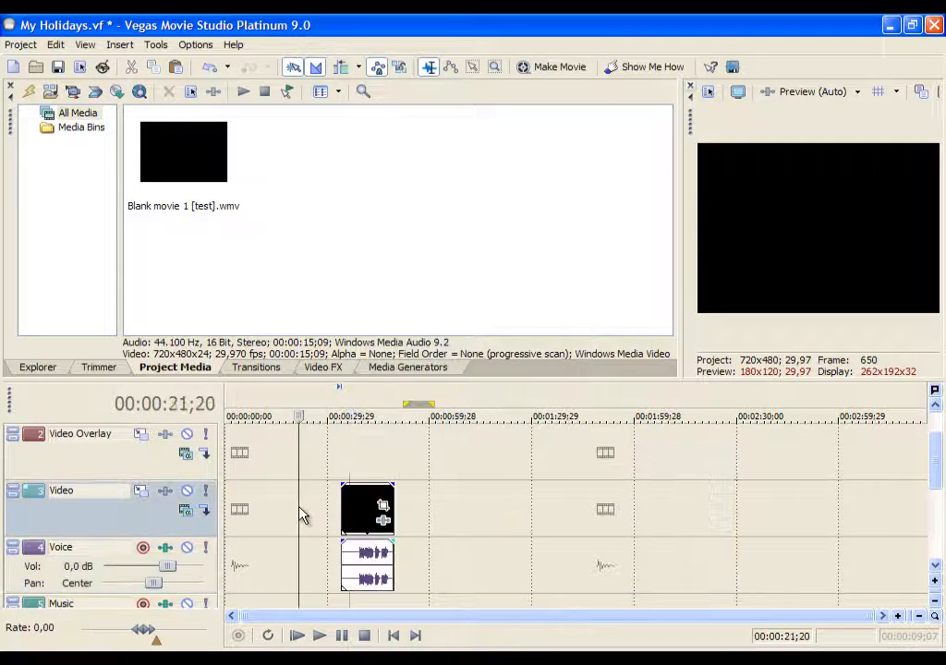
click(362, 506)
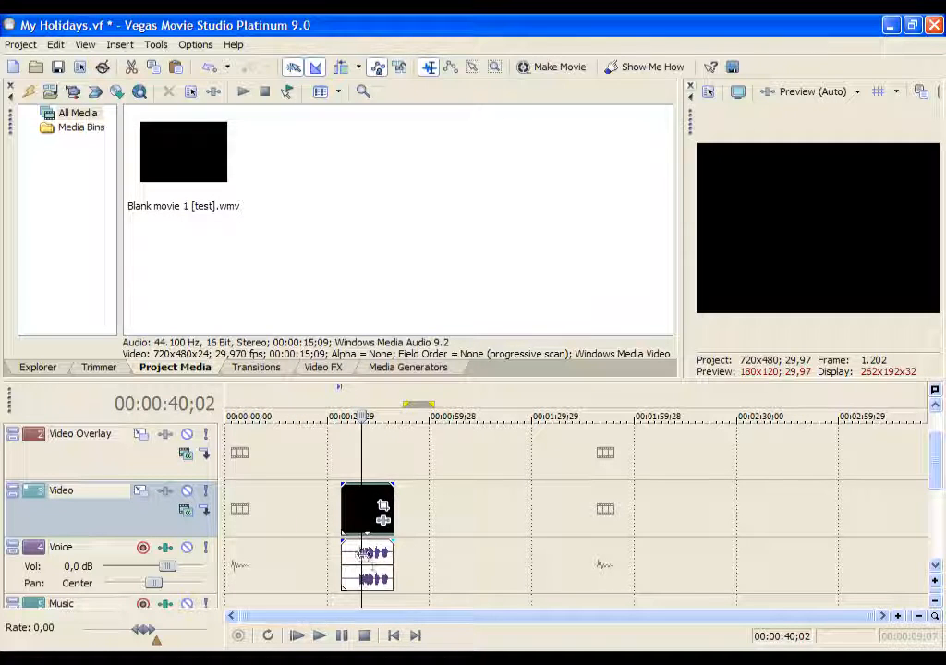
Split the video event at 00:00:41;29, try overlapping its two parts, and split the audio event at 00:00:45;22
click(370, 499)
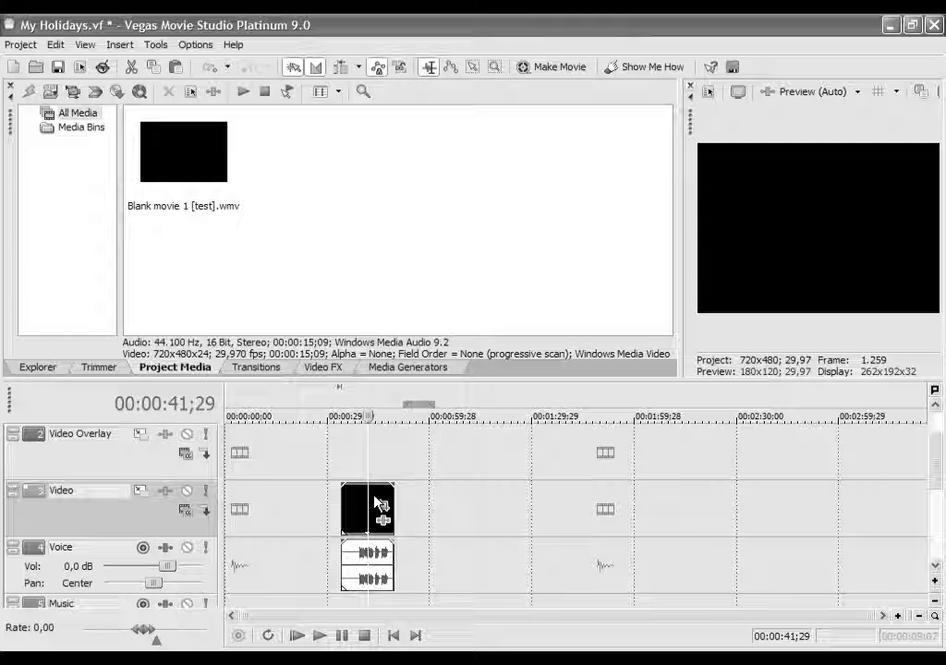
key(s)
mouse_move(382, 499)
mouse_down()
mouse_move(399, 497)
mouse_move(382, 505)
mouse_up()
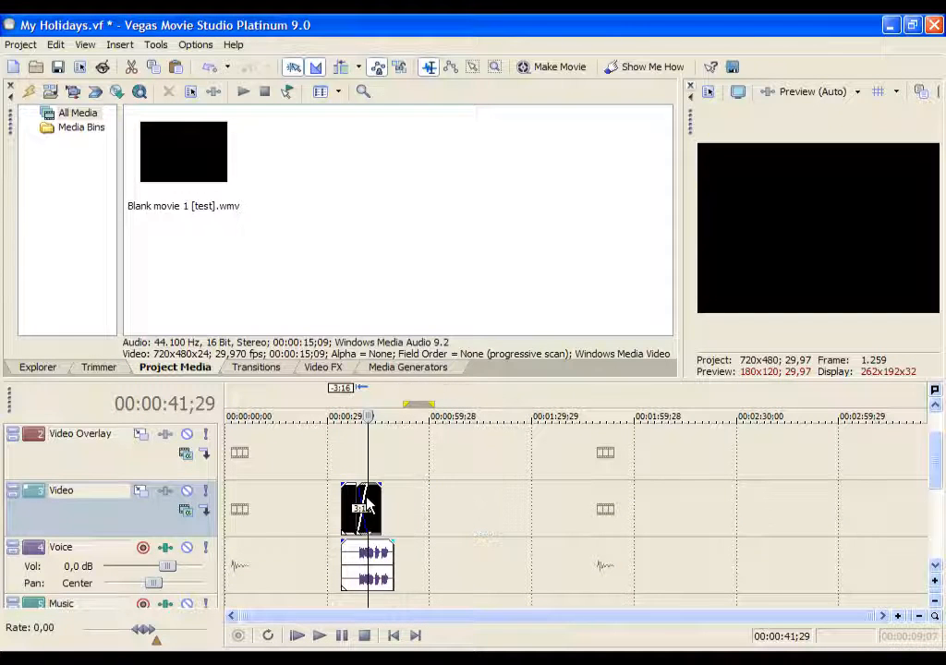
click(386, 570)
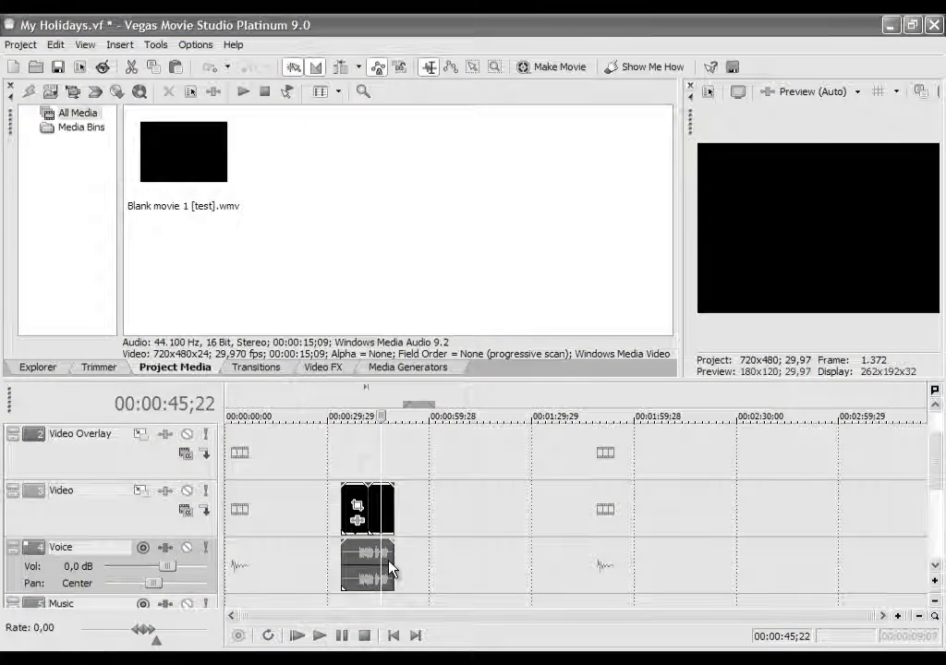
mouse_move(391, 566)
mouse_down()
mouse_move(465, 566)
mouse_move(389, 554)
mouse_up()
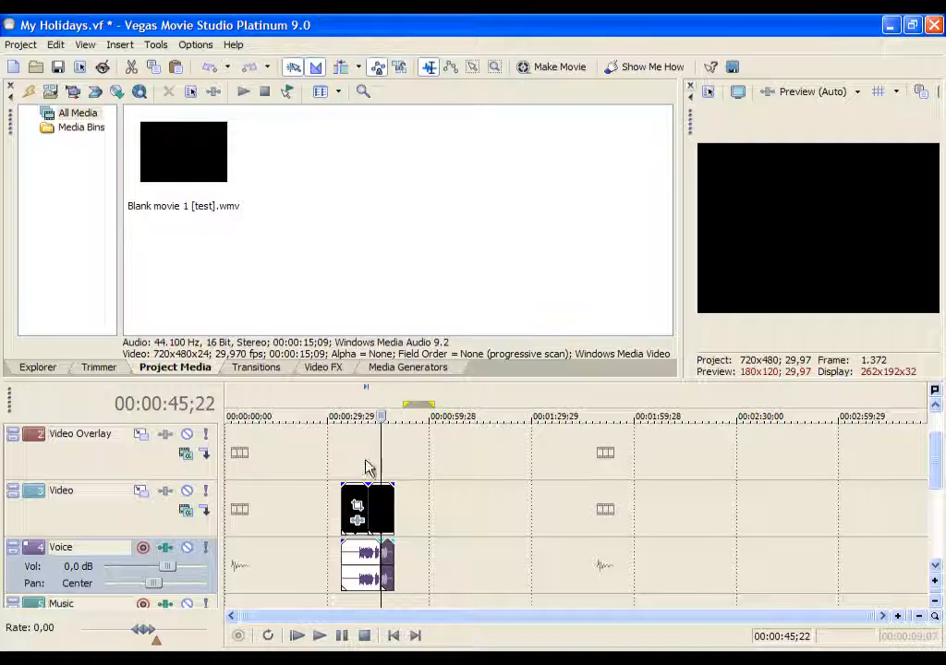
Undo the splits and moves made to the video and audio events
key(ctrl+z)
key(ctrl+z)
key(ctrl+z)
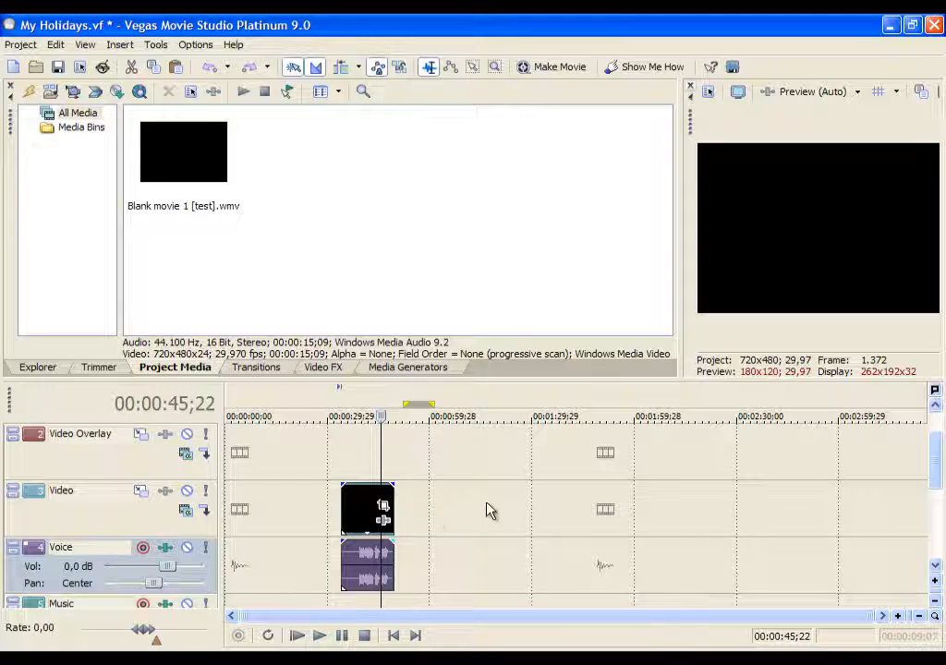
key(ctrl+z)
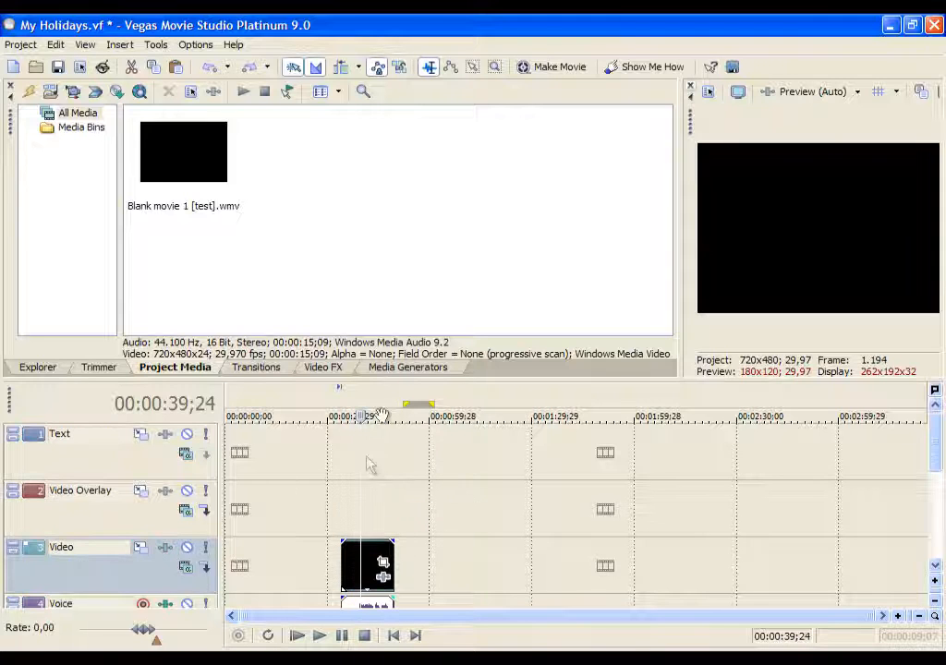
Browse the media generator presets, including Text, Solid Color, Noise Texture, Credit Roll, Color Gradient and Checkerboard
click(386, 369)
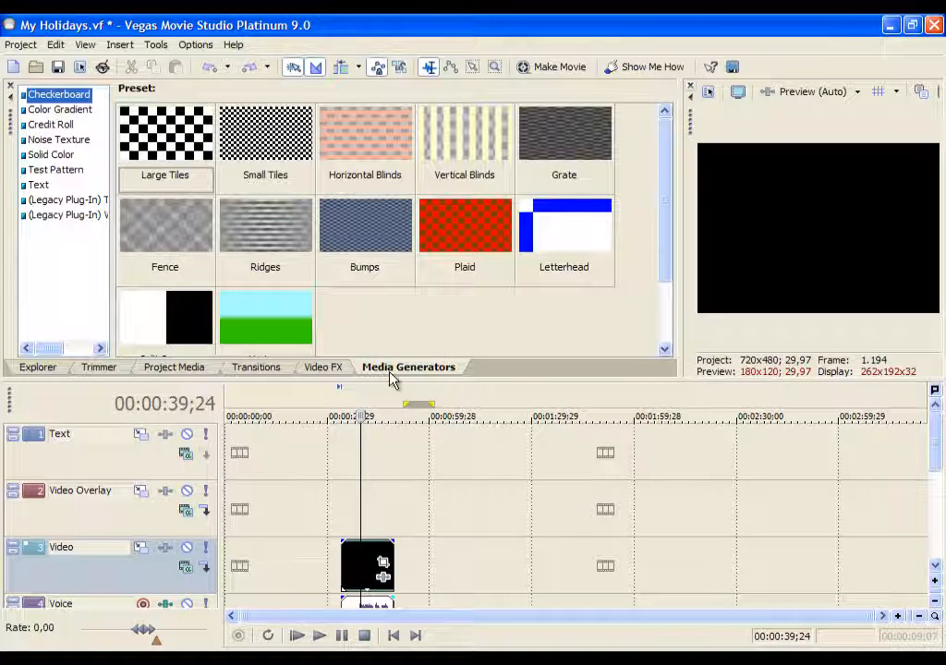
click(55, 216)
click(61, 202)
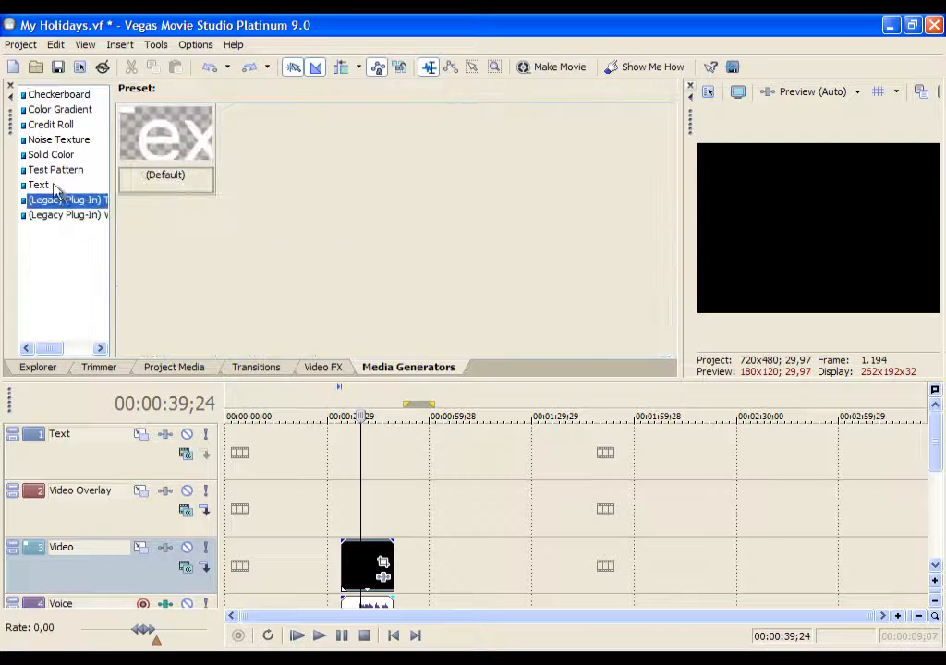
click(42, 184)
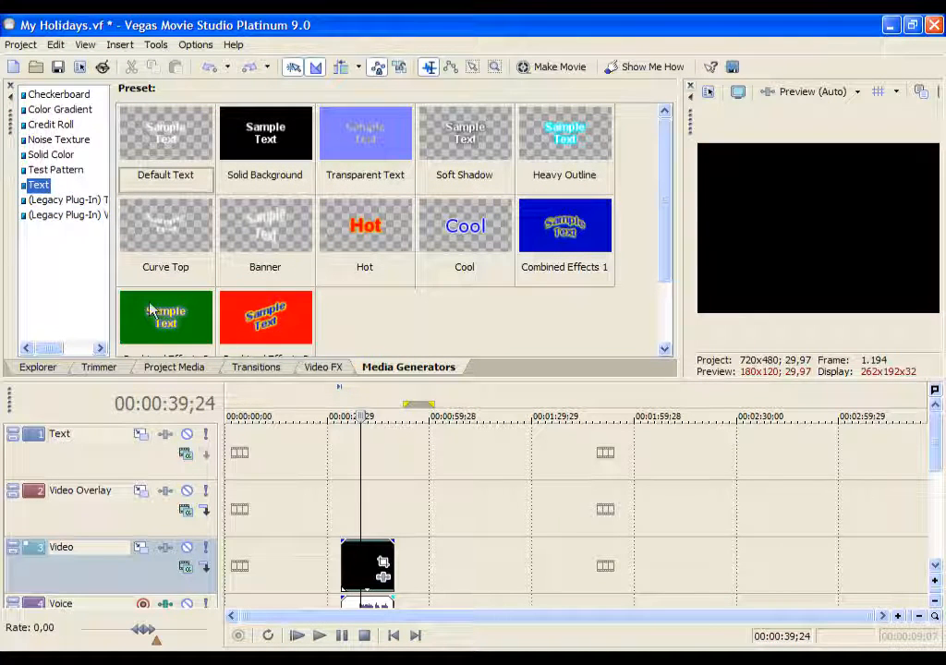
click(66, 155)
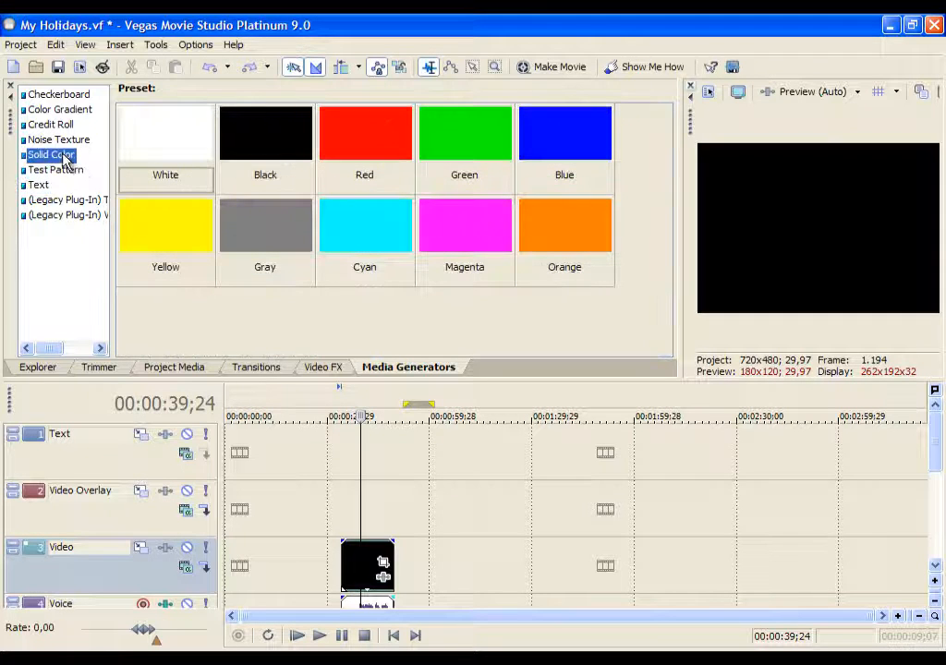
click(66, 141)
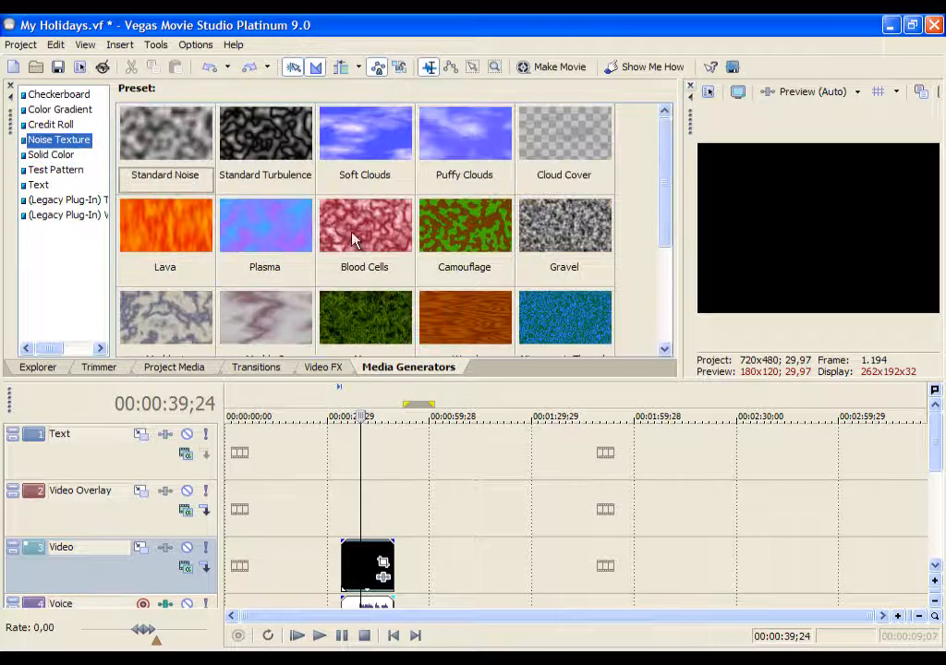
click(35, 125)
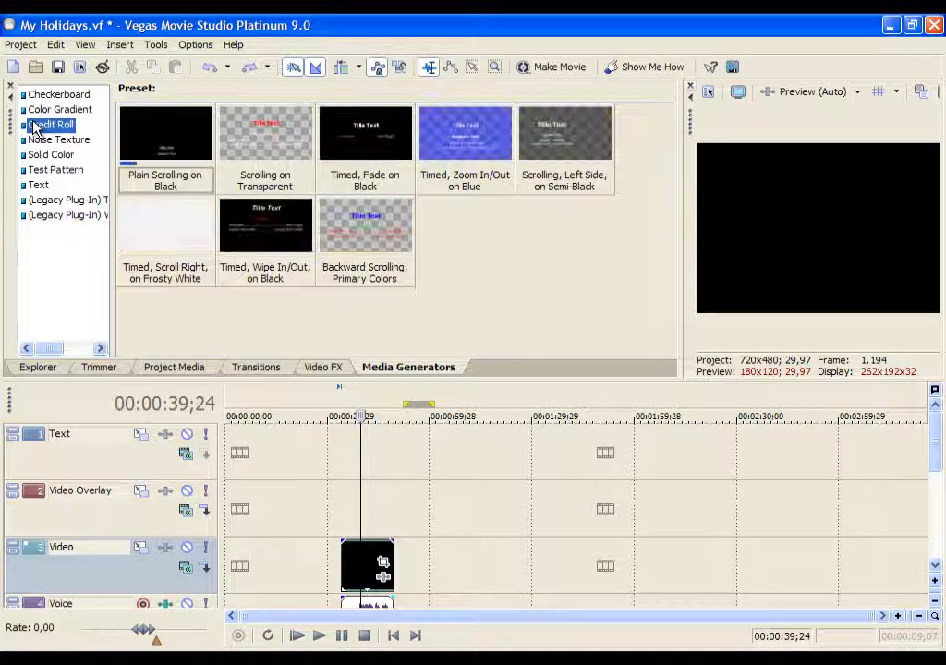
click(70, 111)
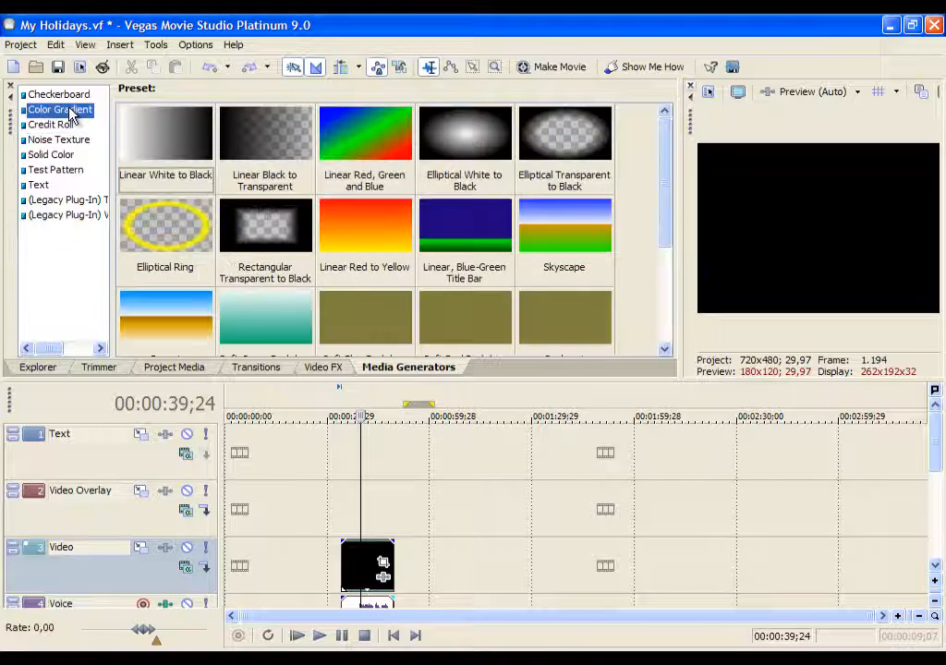
click(72, 94)
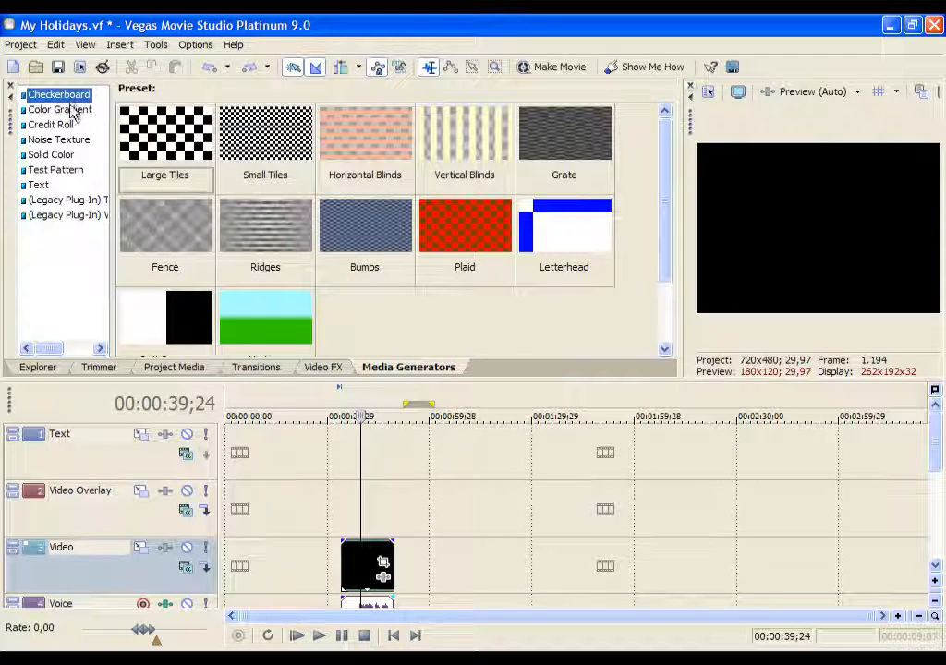
Add a Black solid color event at the start of the Video Overlay track and reposition its settings window
click(61, 154)
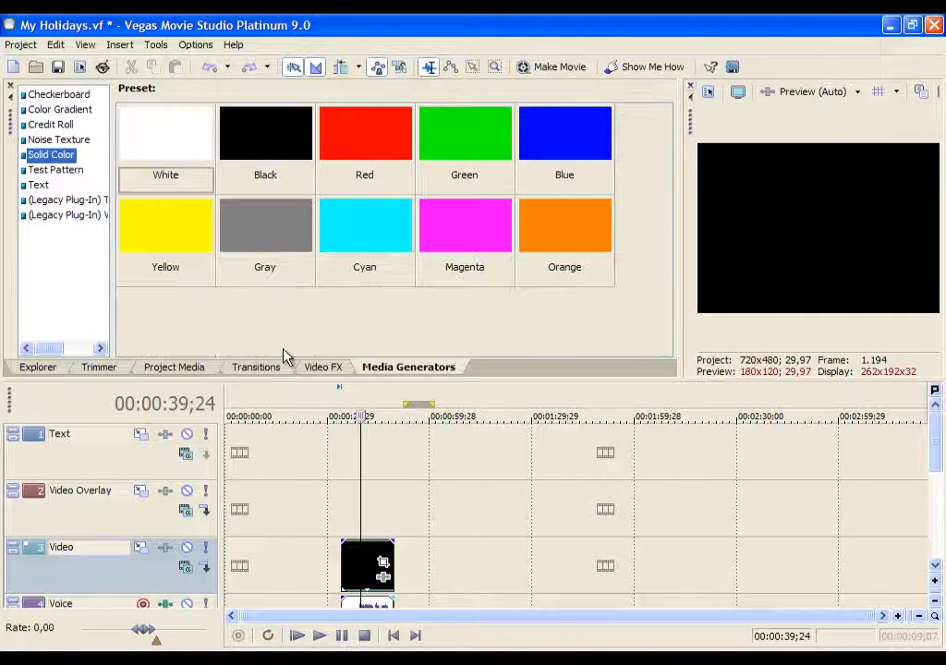
drag(278, 143, 219, 506)
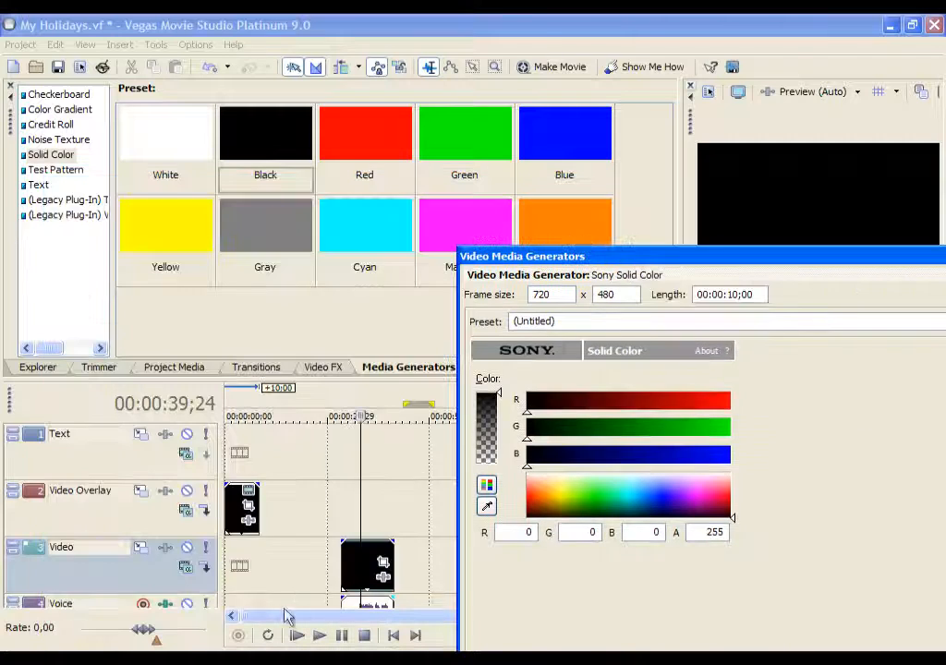
click(239, 556)
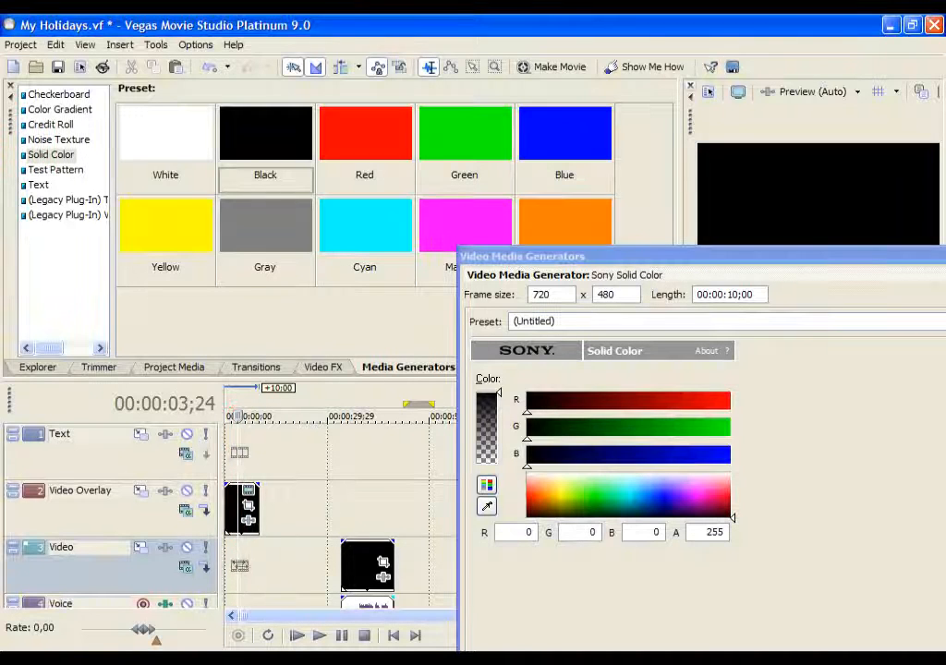
click(247, 562)
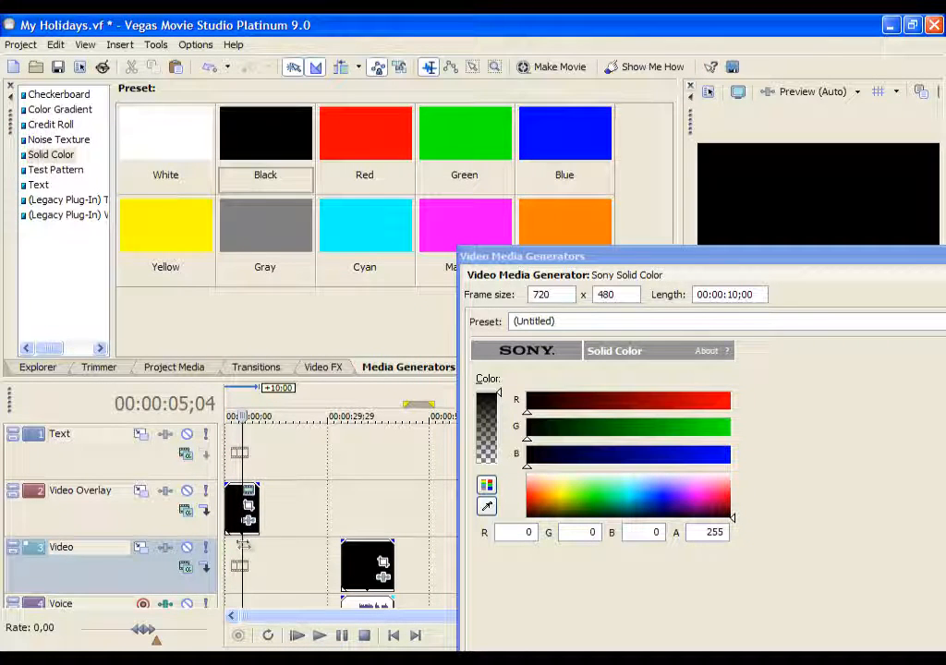
click(247, 513)
drag(675, 255, 562, 400)
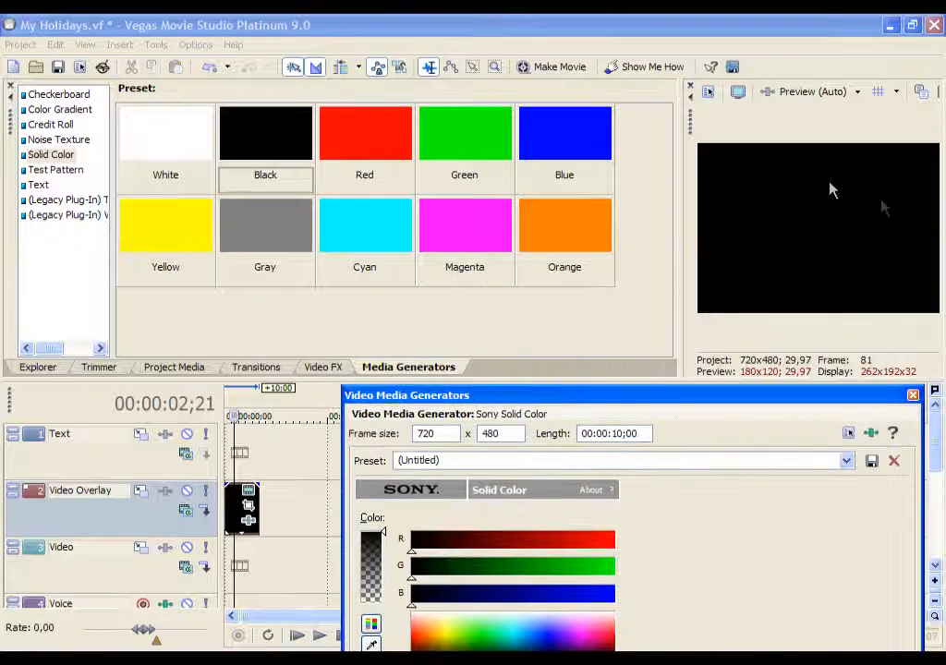
Try out different colors for the generated solid using the RGB sliders and the color spectrum
click(480, 575)
click(496, 595)
drag(497, 570, 566, 543)
drag(558, 632, 500, 631)
click(487, 635)
Toggle the color model between RGB and HSL, ending in HSL, and shift the hue to blue
click(371, 625)
click(372, 626)
click(371, 625)
click(371, 625)
click(372, 626)
drag(487, 557, 534, 554)
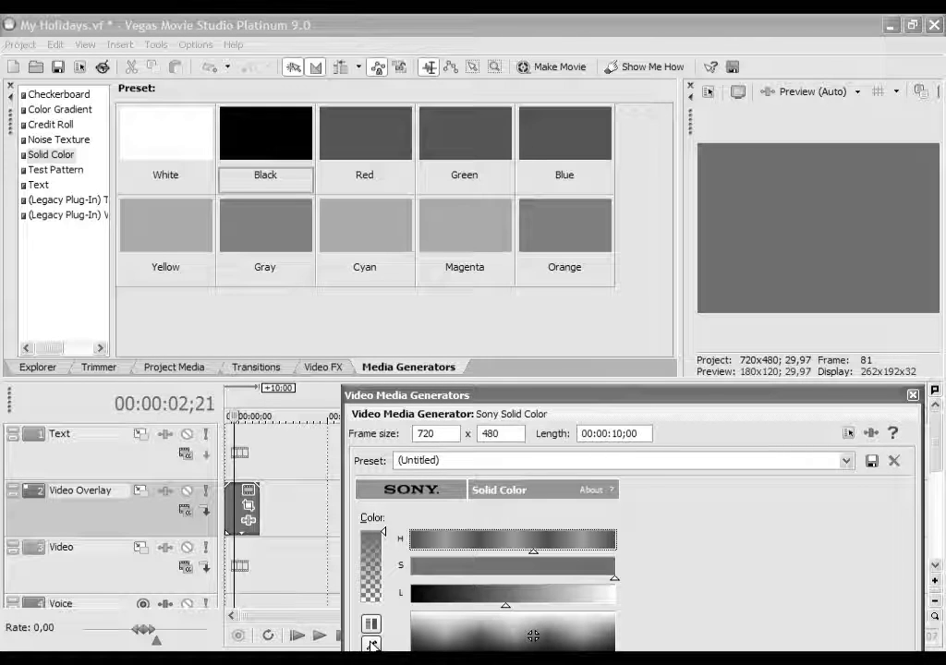
Sample colors from the screen with the eyedropper, picking the Yellow preset's color for the solid
click(371, 644)
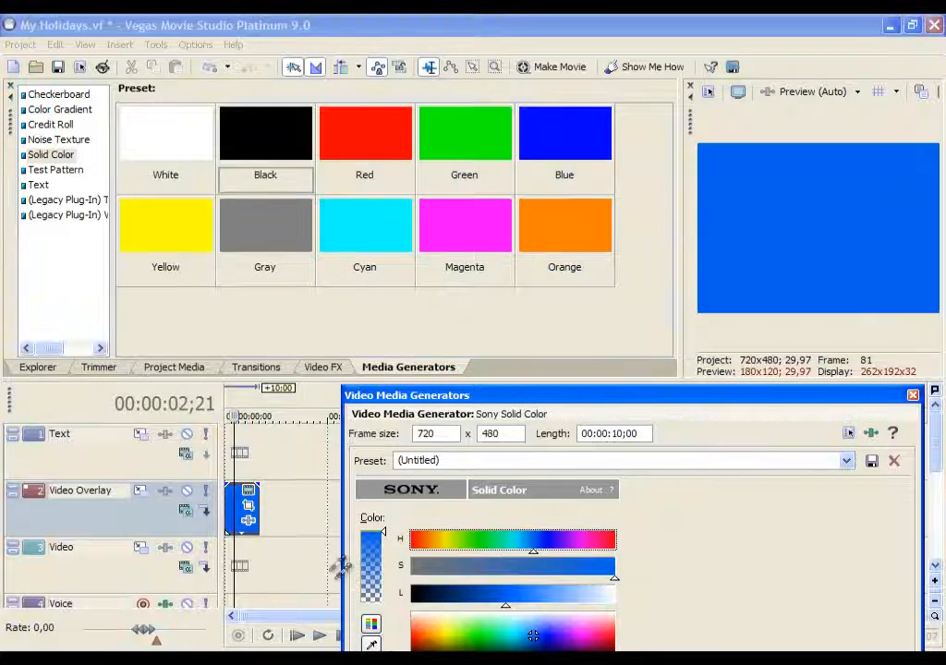
click(258, 496)
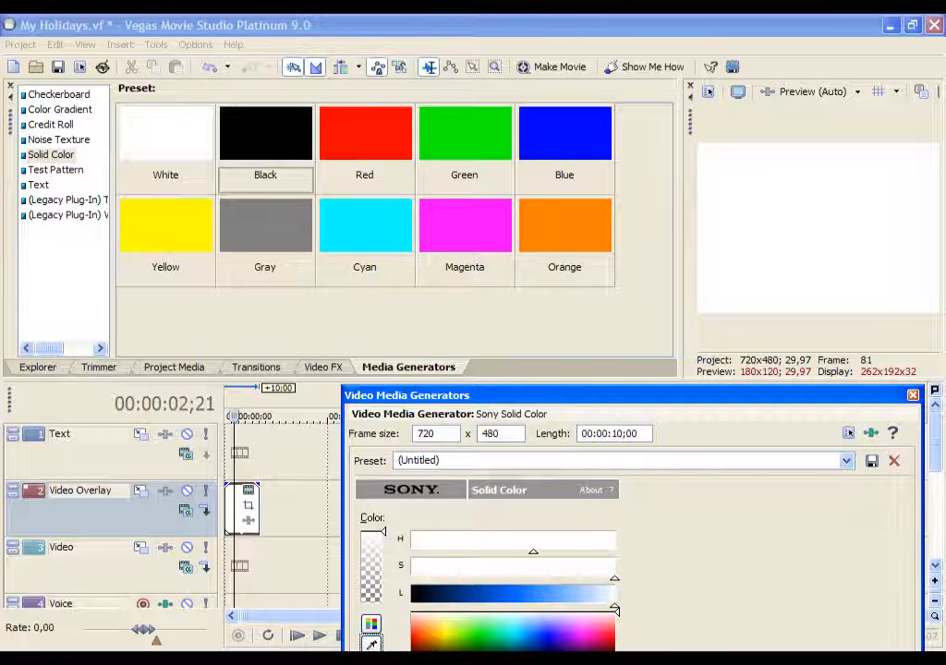
click(163, 236)
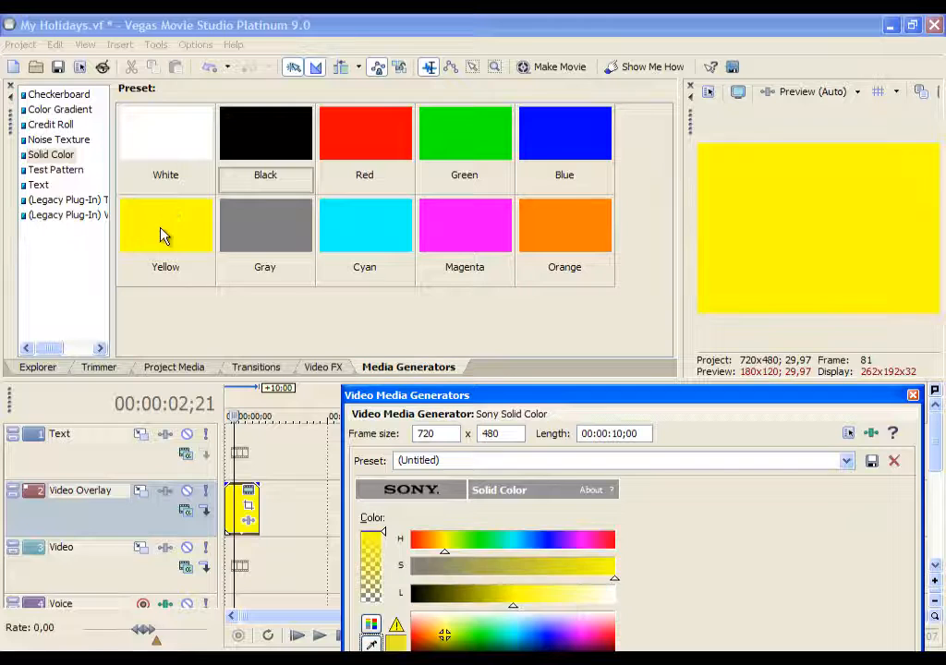
Try the transparency slider, set the solid color back to black, and close the generator settings
drag(591, 397, 596, 268)
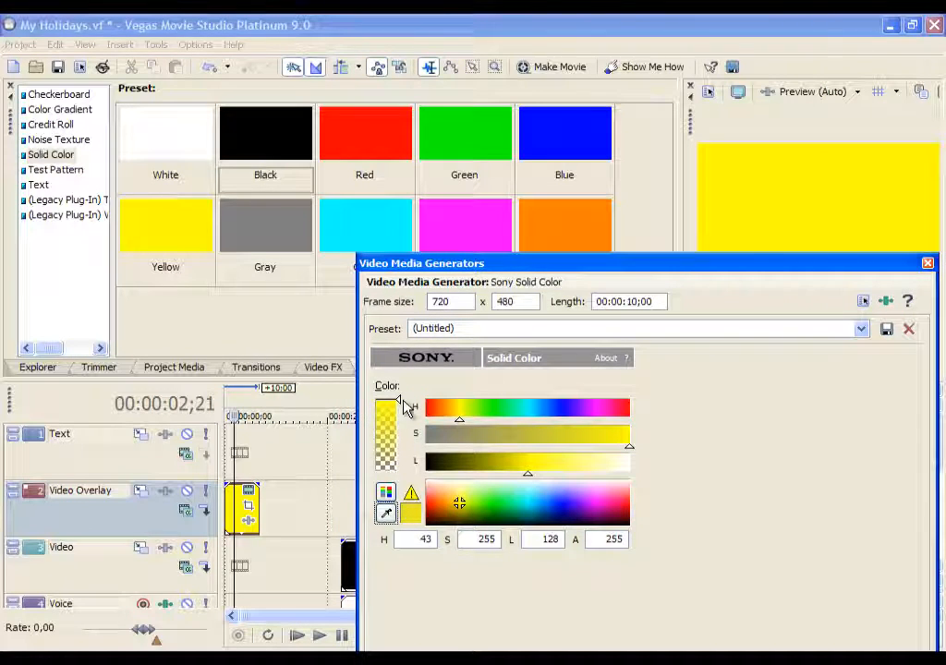
mouse_move(399, 407)
mouse_down()
mouse_move(397, 473)
mouse_move(401, 388)
mouse_up()
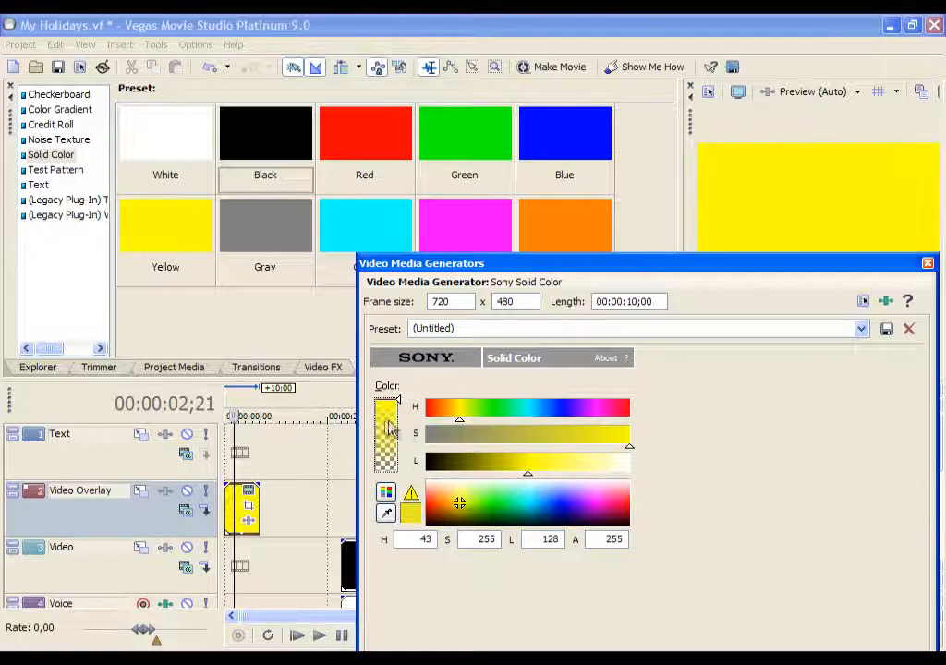
drag(524, 511, 542, 530)
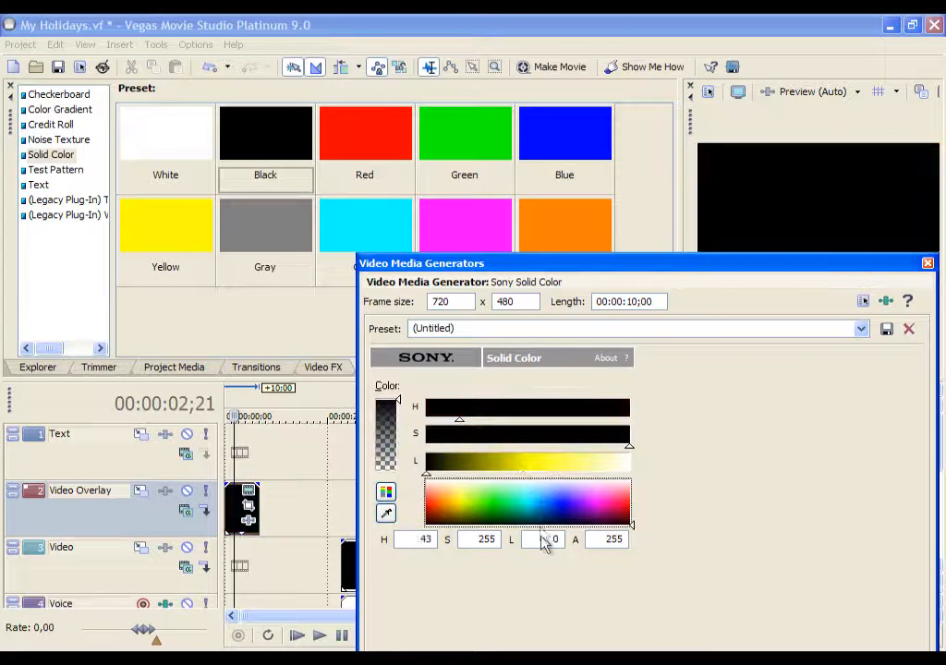
click(928, 265)
Review the black overlay event's generated media settings and open its Event Pan/Crop window
click(256, 468)
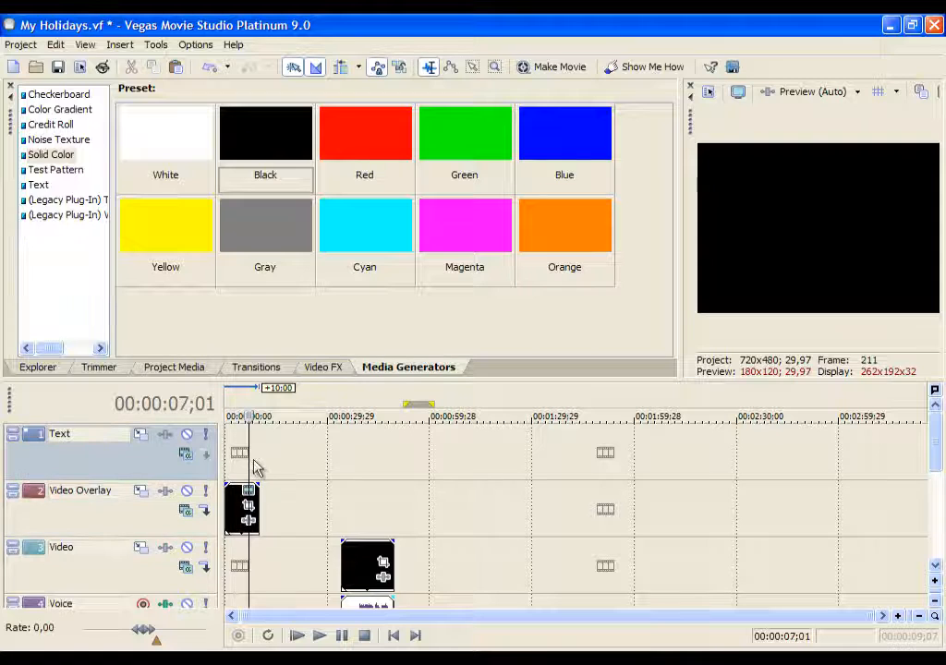
scroll(387, 465, up, 5)
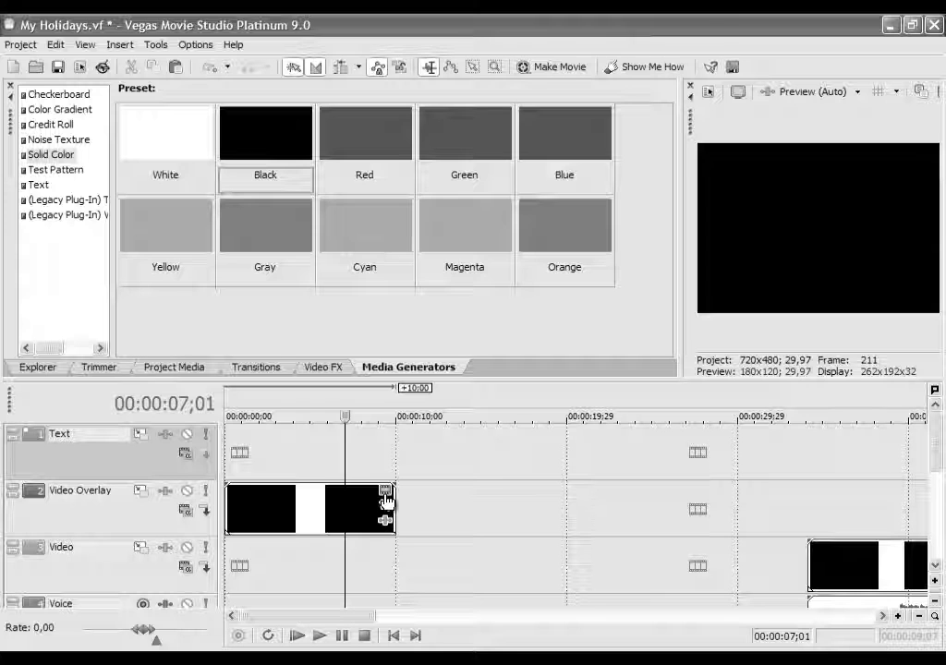
click(383, 494)
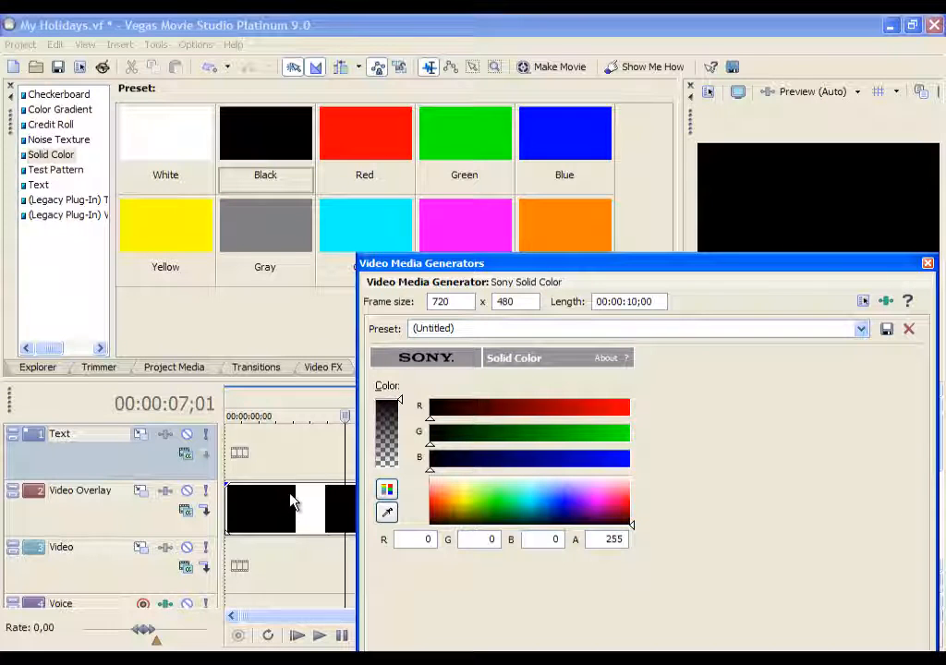
click(926, 264)
click(385, 497)
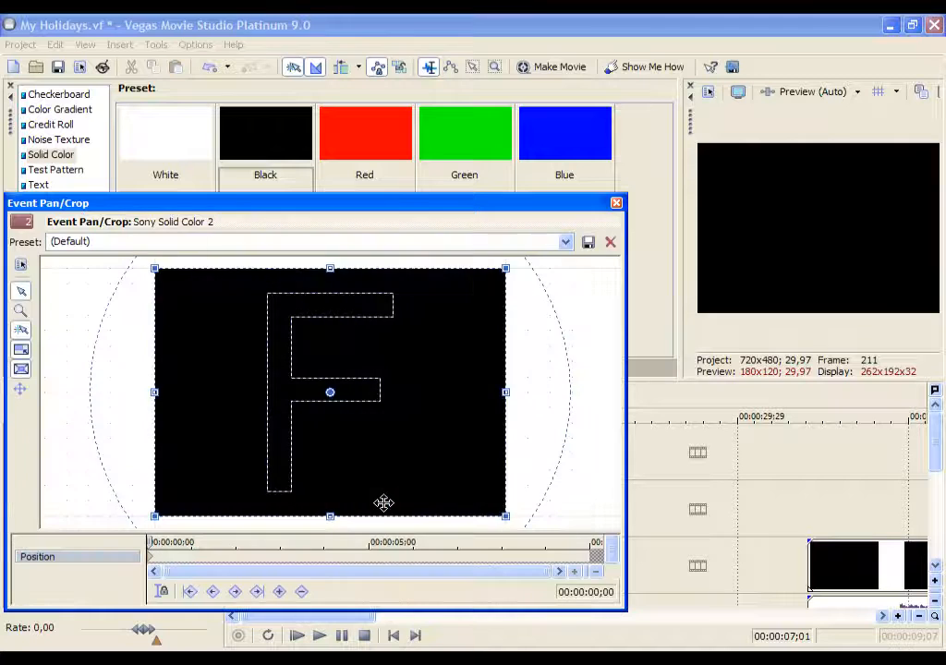
Try adjusting the black overlay event's crop frame in the Event Pan/Crop window, and close the window
scroll(198, 336, down, 5)
scroll(232, 355, up, 2)
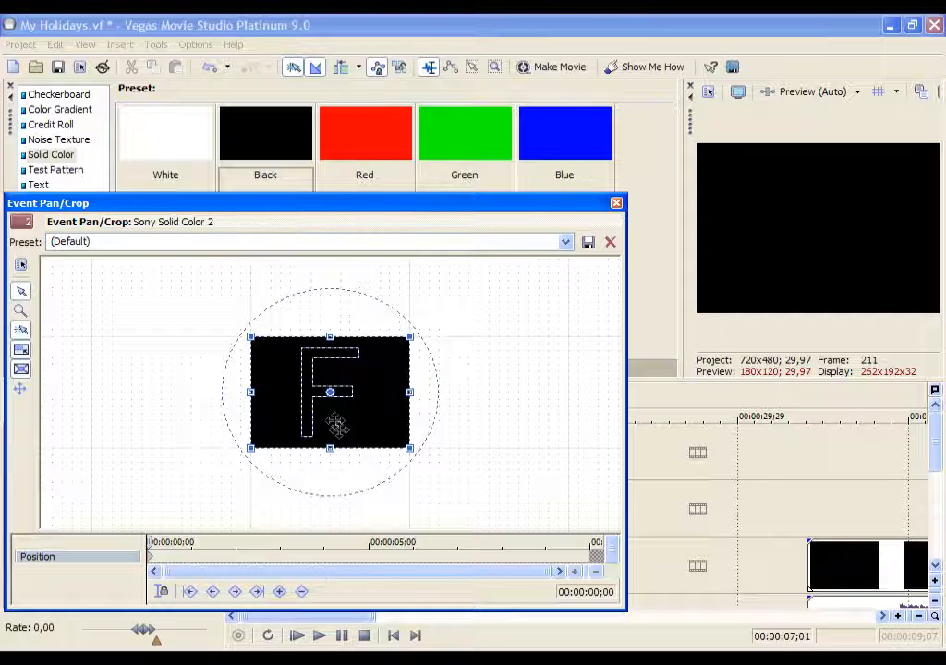
scroll(397, 350, up, 1)
drag(426, 323, 475, 325)
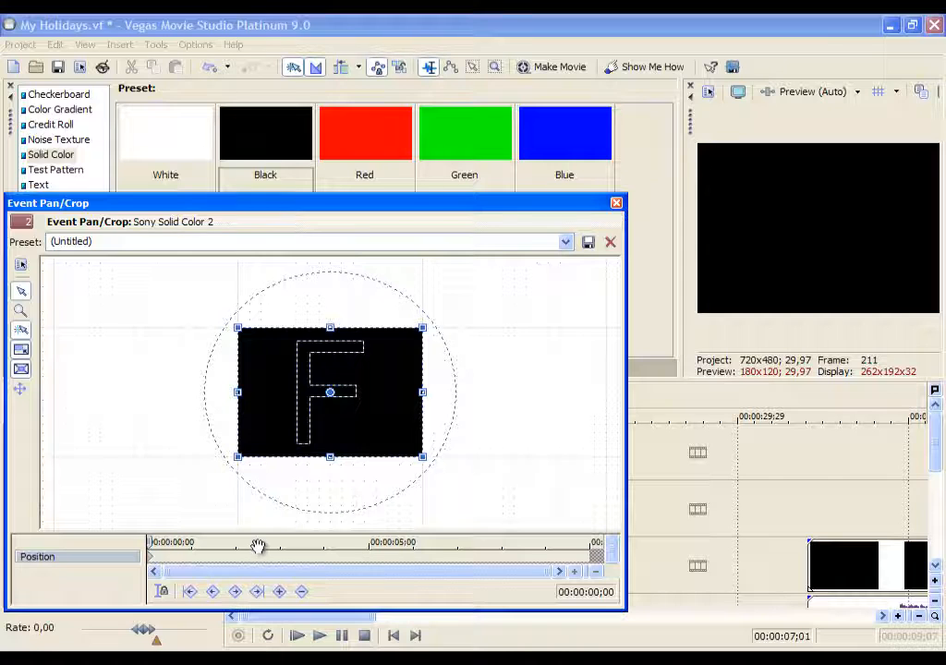
click(616, 202)
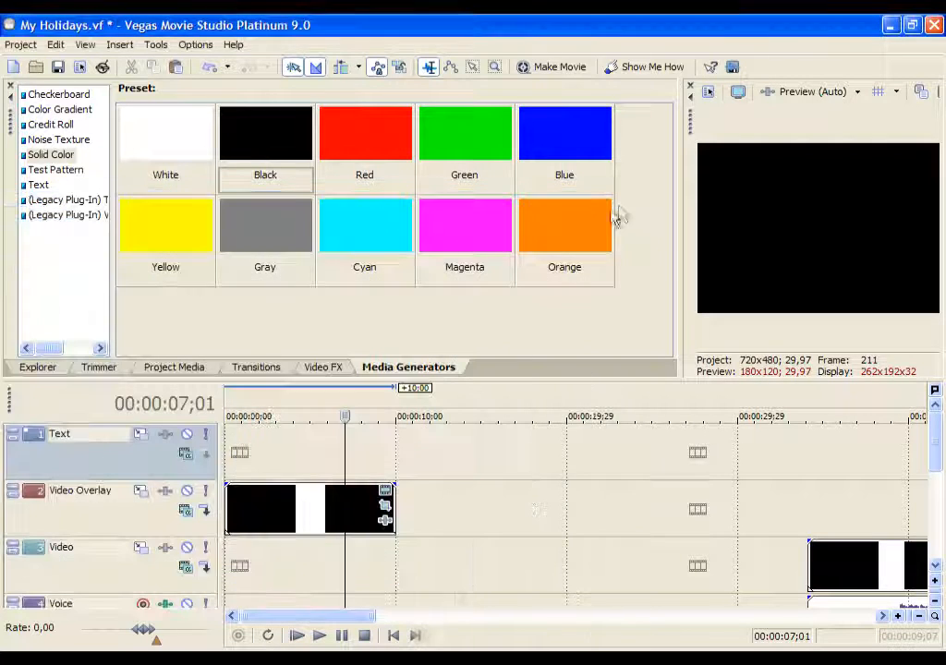
Browse the video event FX plug-ins available for the black overlay event, and leave without adding one
click(387, 523)
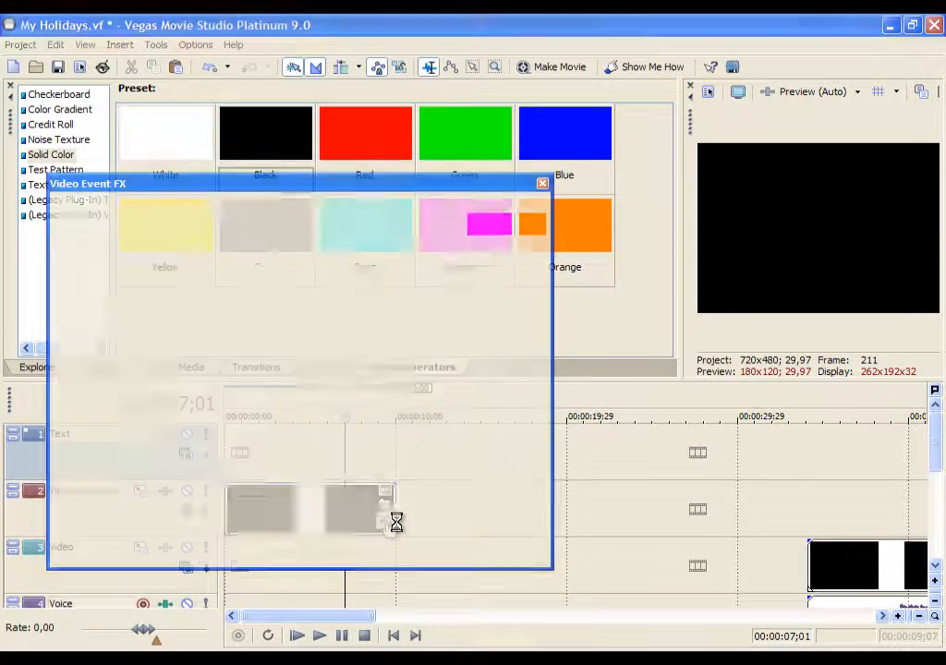
click(359, 281)
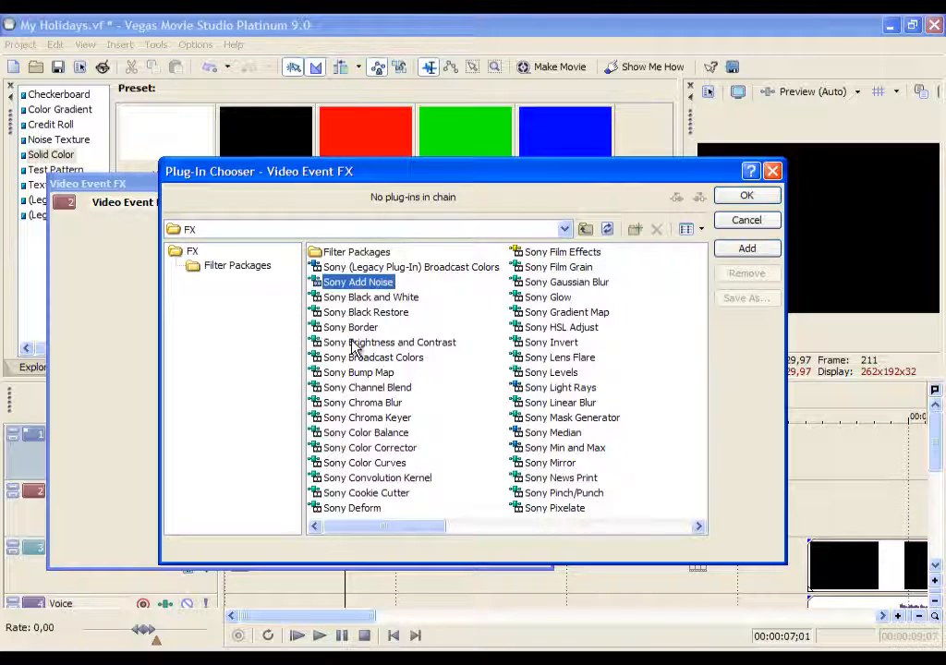
scroll(354, 346, down, 5)
scroll(368, 346, up, 5)
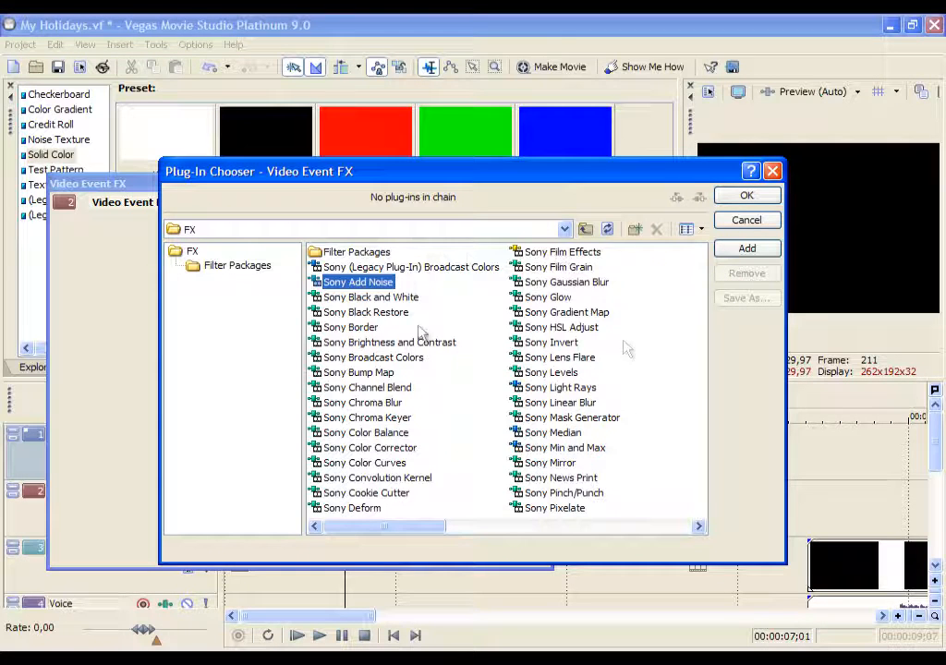
click(752, 227)
Add the Hot text preset from the media generators at the start of the Text track, above the black overlay event
scroll(500, 517, down, 4)
scroll(502, 523, up, 5)
scroll(491, 529, down, 2)
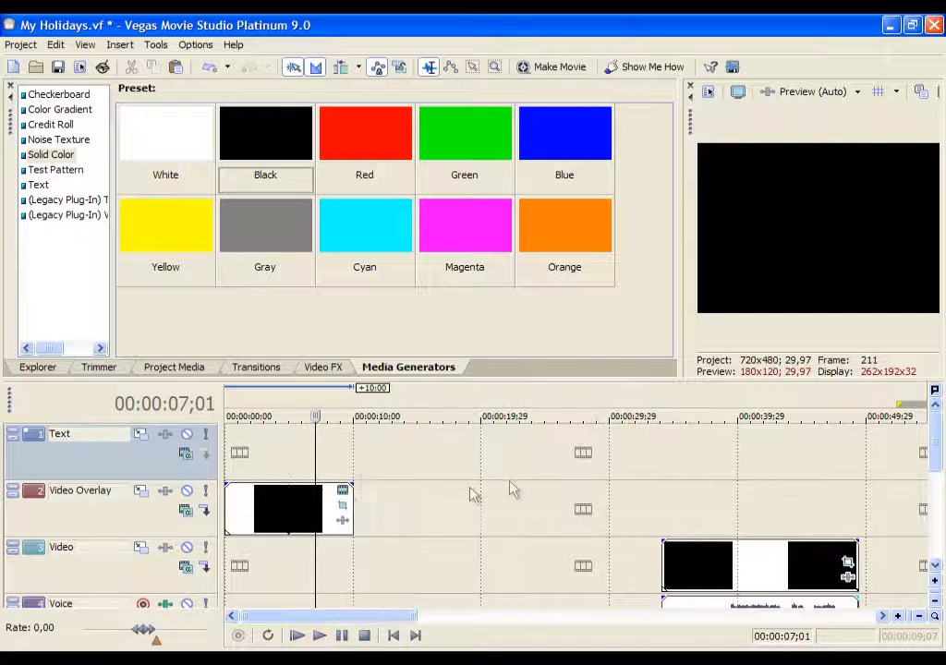
click(63, 155)
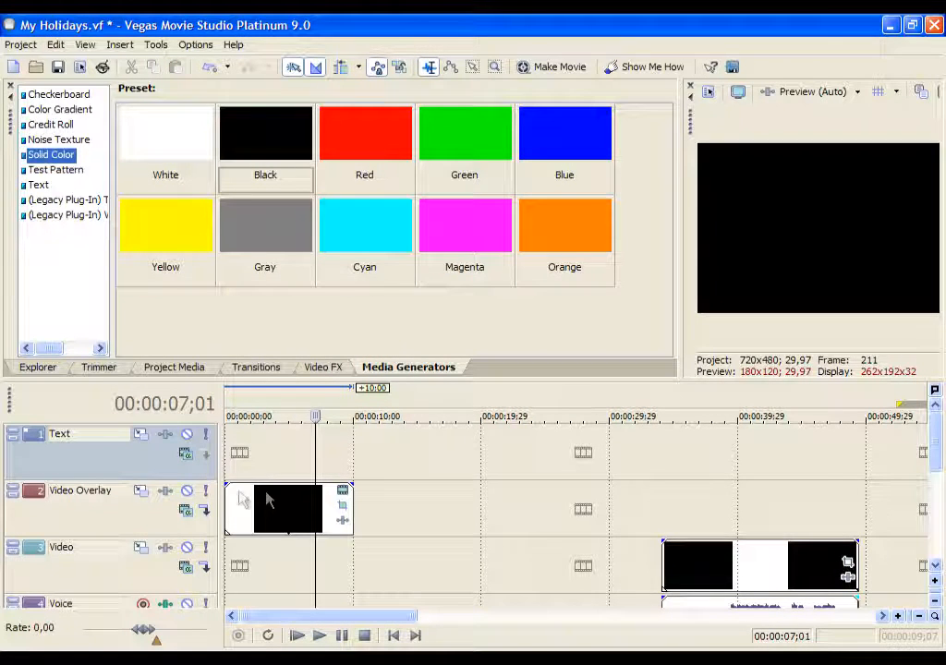
click(39, 185)
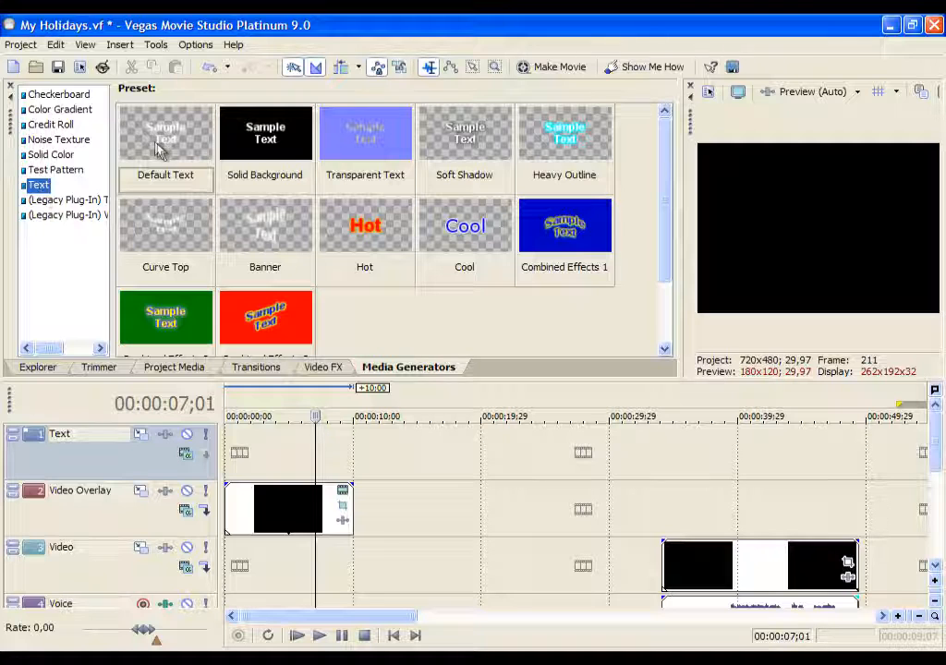
click(393, 155)
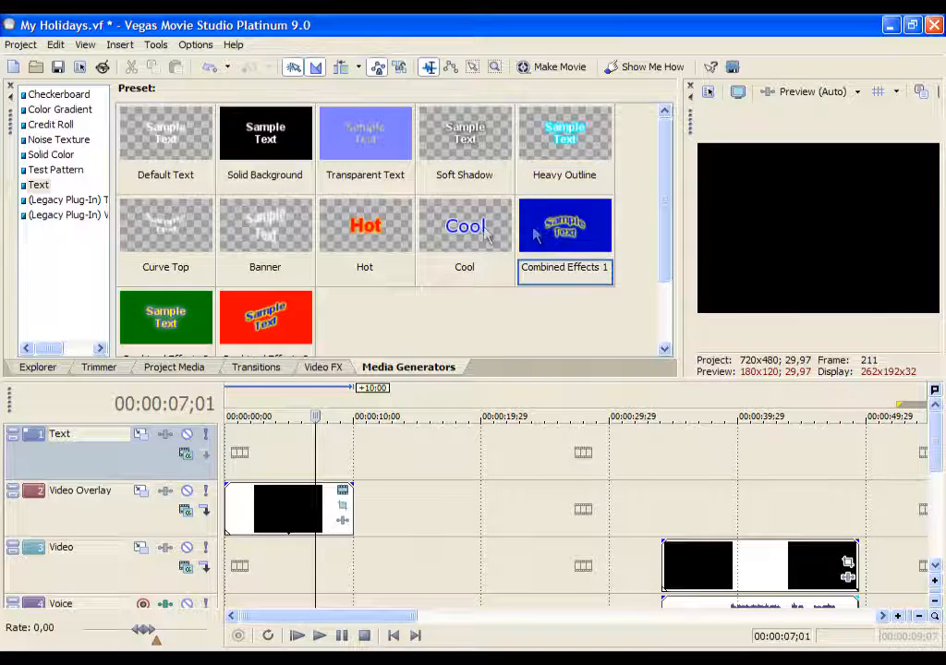
drag(349, 222, 232, 466)
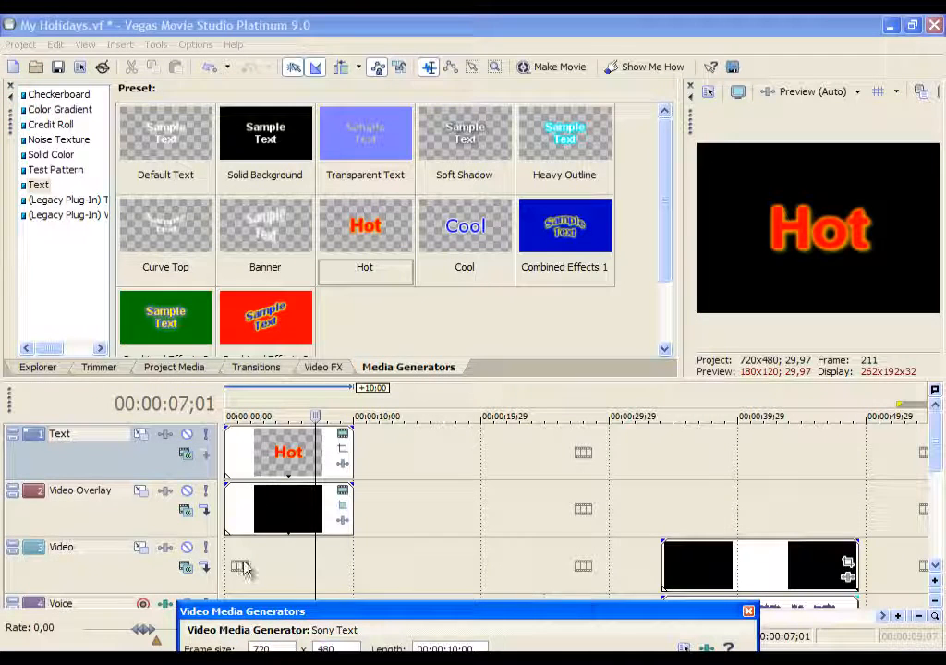
Compare the preview within and beyond the text and overlay events, ending with the playhead at 00:00:03;27
click(294, 558)
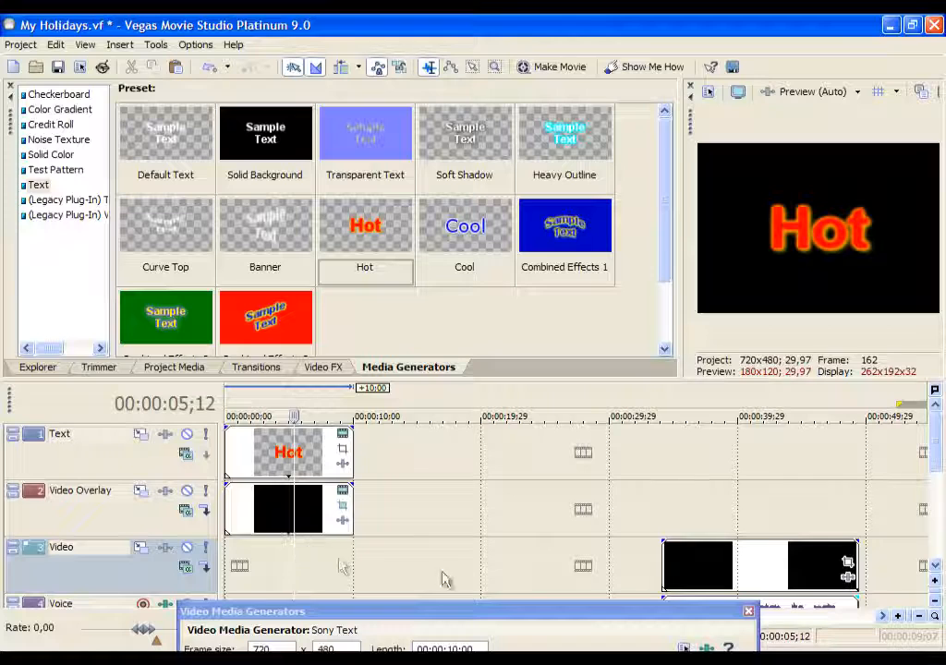
click(472, 572)
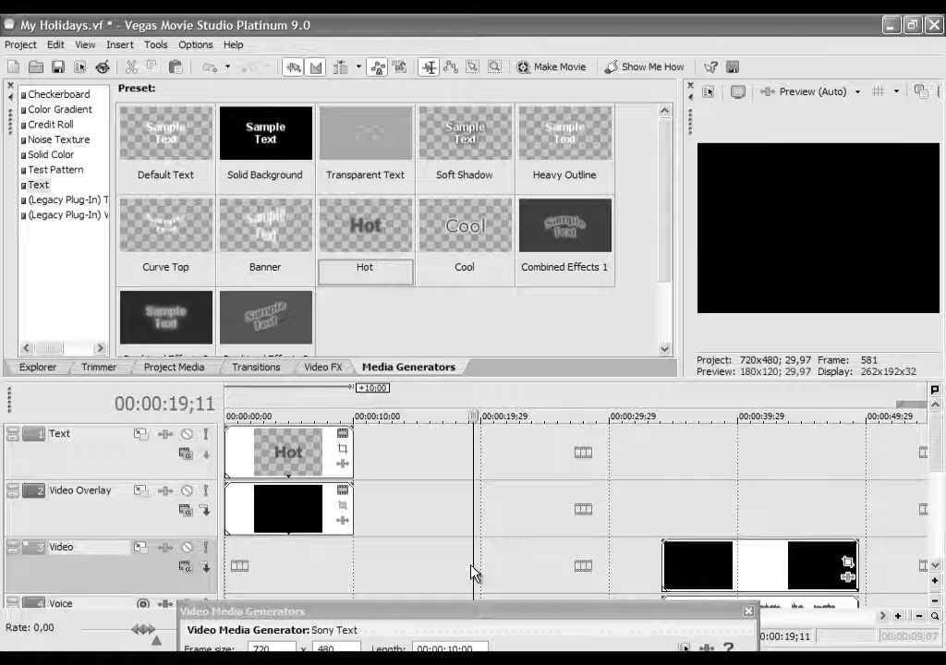
drag(425, 611, 429, 605)
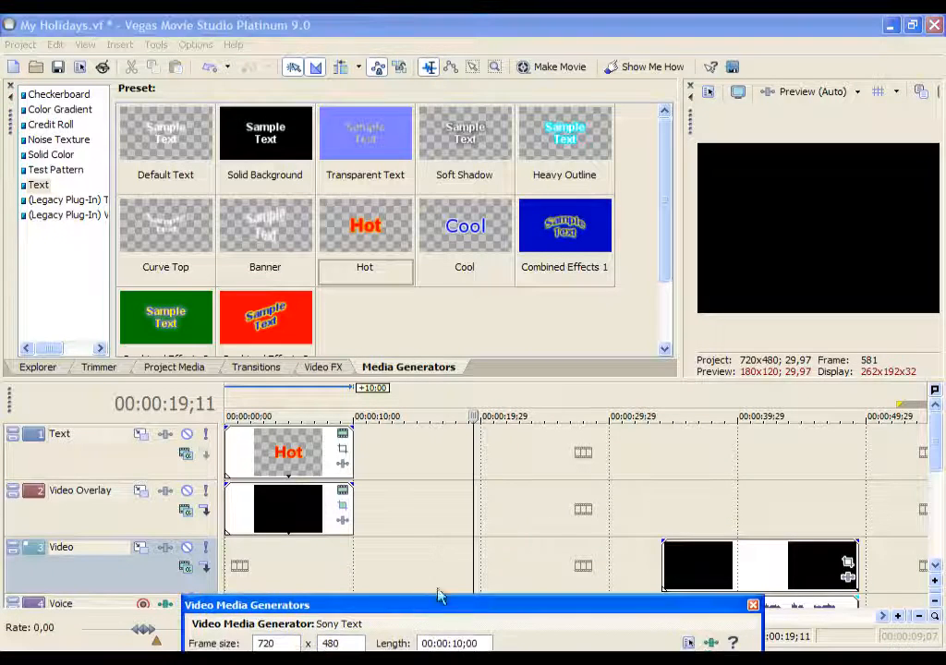
click(277, 560)
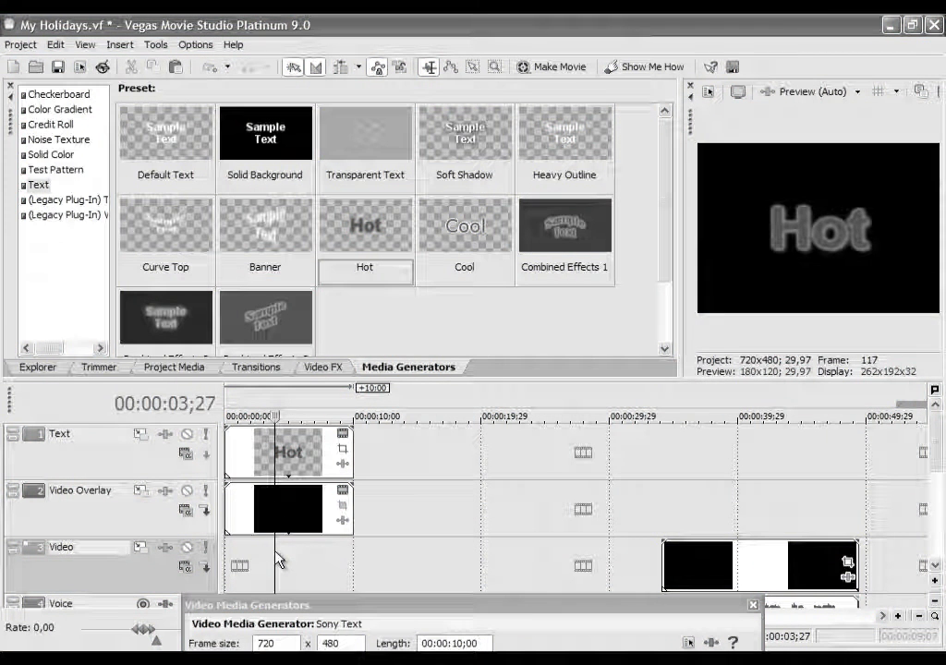
Bring the text generator settings into view, select the word "Hot", and toggle its bold and italic formatting
click(391, 608)
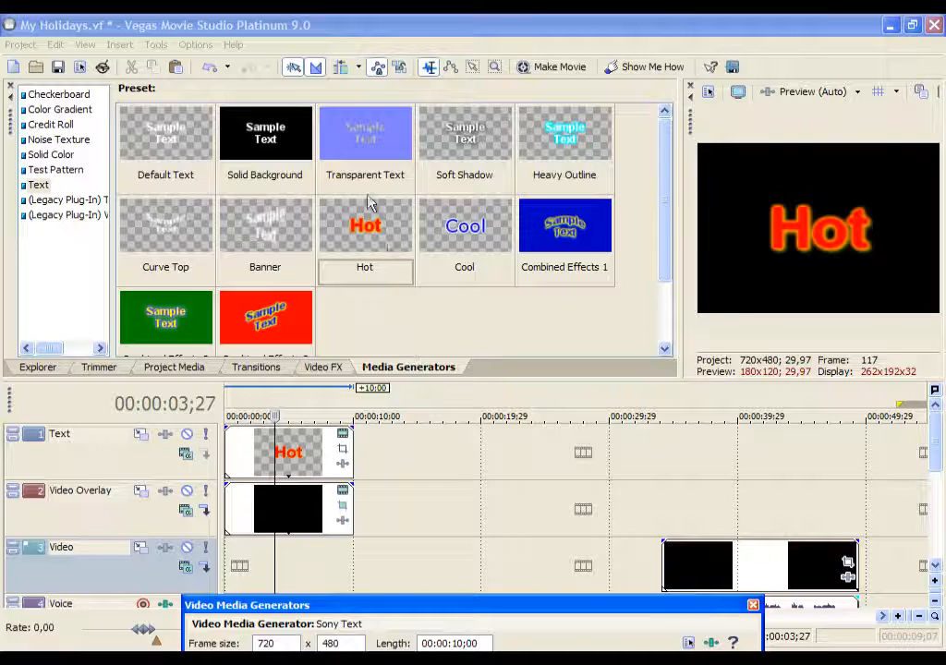
drag(391, 243, 399, 211)
double_click(574, 440)
click(449, 344)
click(449, 344)
click(468, 341)
click(463, 343)
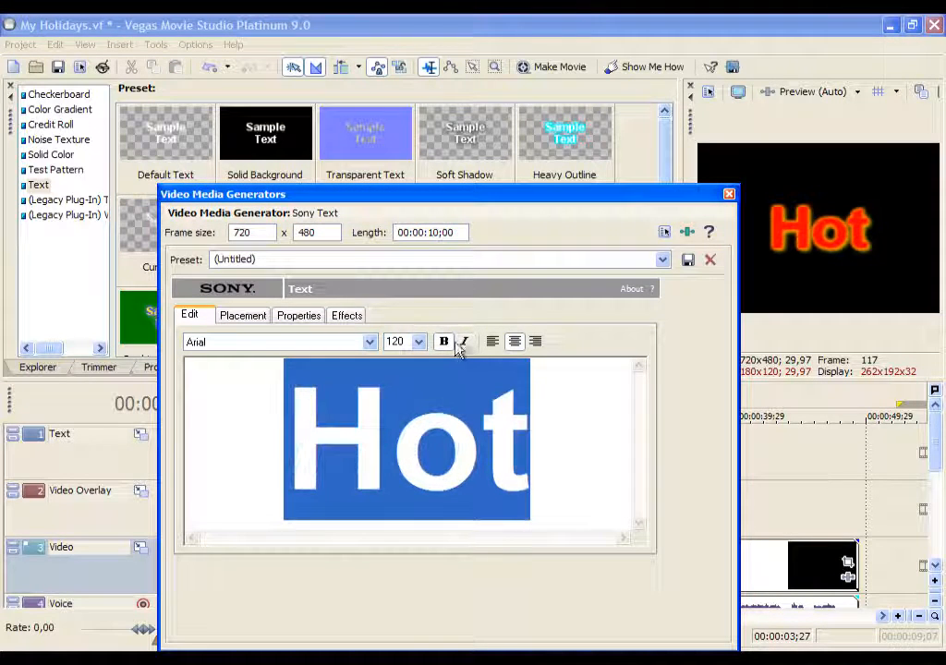
Try font sizes 24 and 90 on the selected "Hot" text
click(418, 342)
click(393, 474)
click(418, 341)
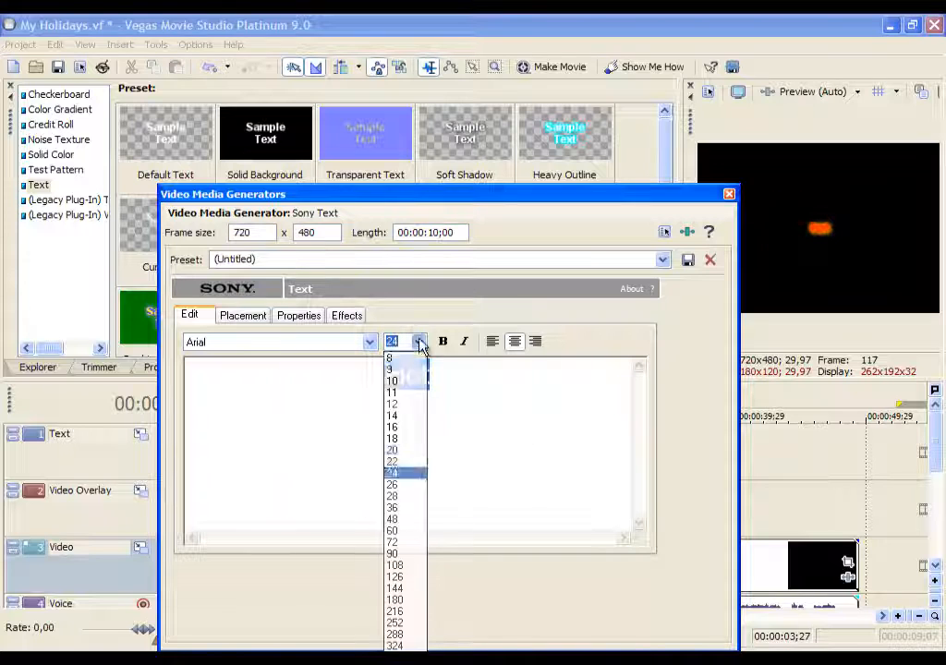
click(393, 553)
Step through the fonts to set the "Hot" text in Bradley Hand ITC, and make its size 144
click(289, 343)
click(246, 288)
key(Down)
key(Down)
key(Down)
key(Down)
key(Down)
key(Down)
key(Down)
key(Down)
key(Down)
key(Down)
key(Down)
key(Down)
key(Down)
key(Down)
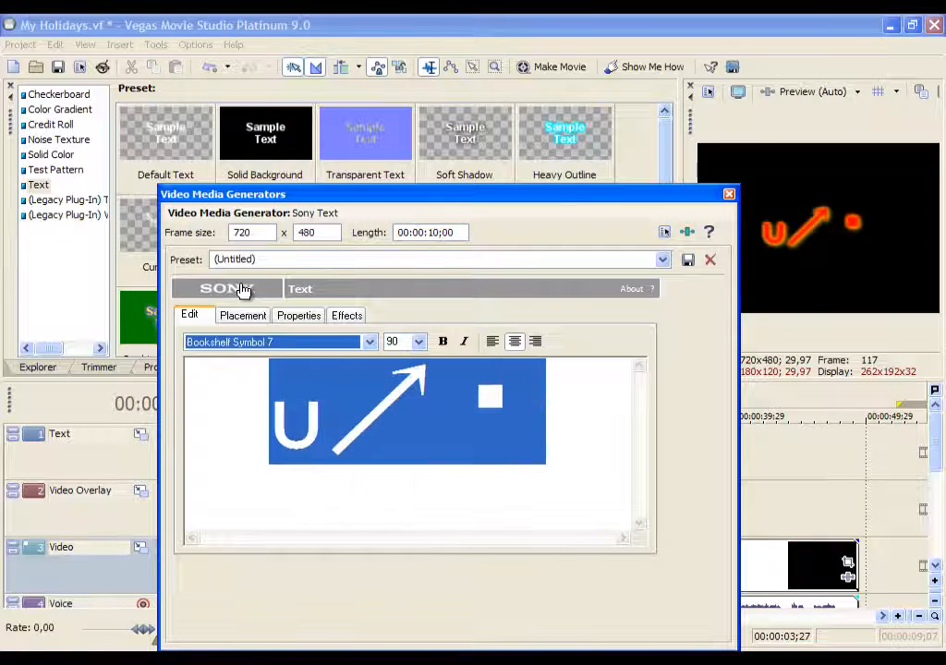
key(Down)
key(Down)
key(Up)
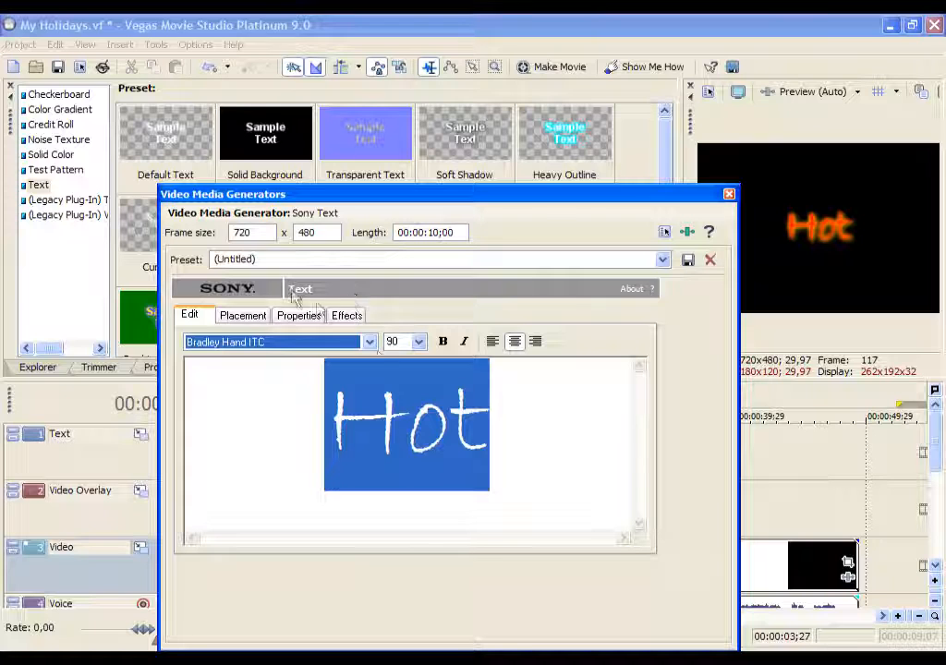
click(419, 341)
click(416, 591)
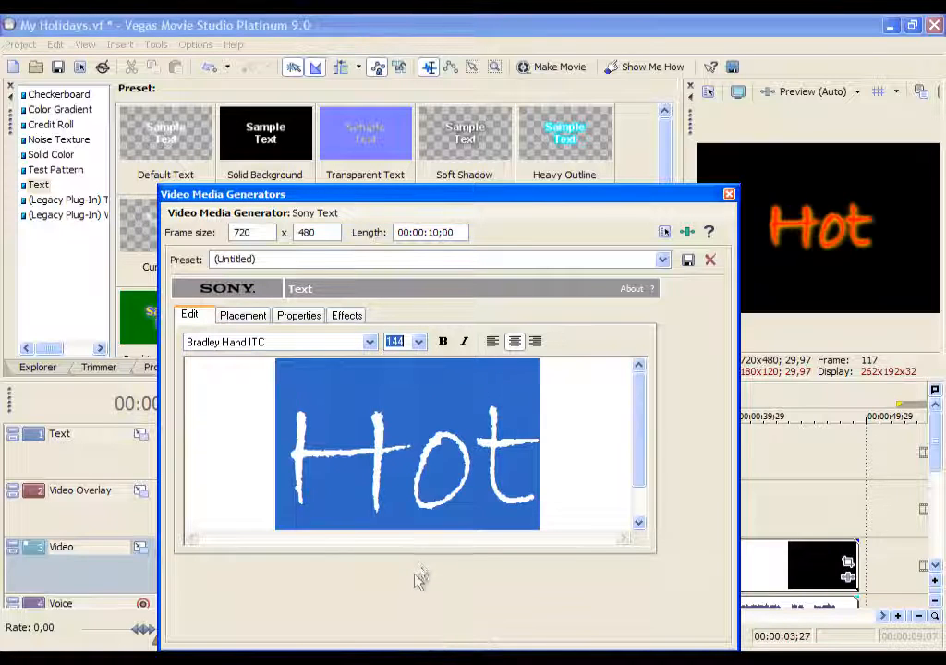
Reposition the "Hot" text freely in the frame to about X -0,027 and Y -0,055
click(234, 318)
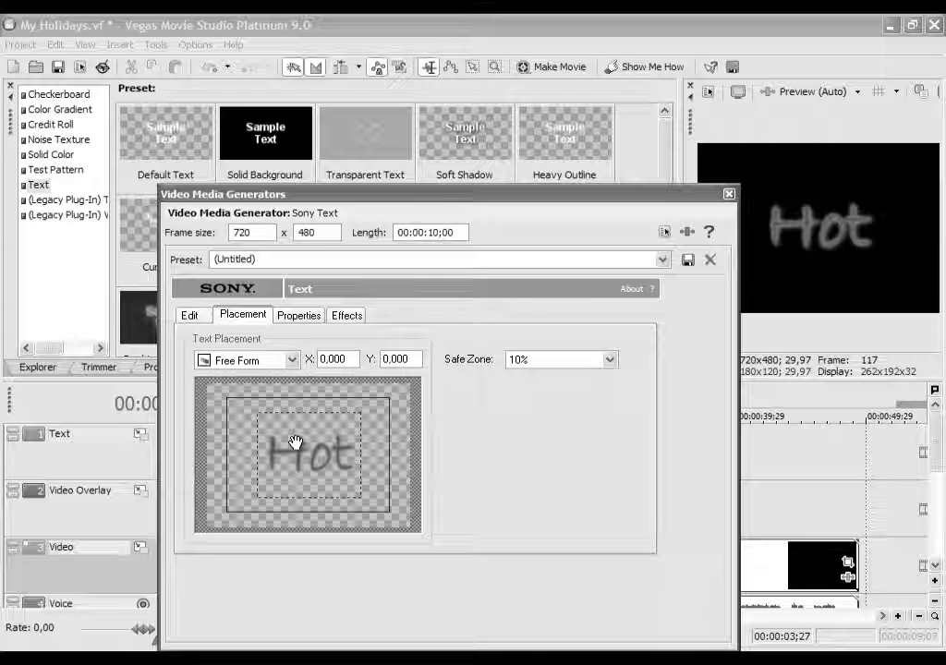
mouse_move(296, 442)
mouse_down()
mouse_move(262, 451)
mouse_move(397, 449)
mouse_move(269, 414)
mouse_move(305, 533)
mouse_move(311, 460)
mouse_move(302, 459)
mouse_up()
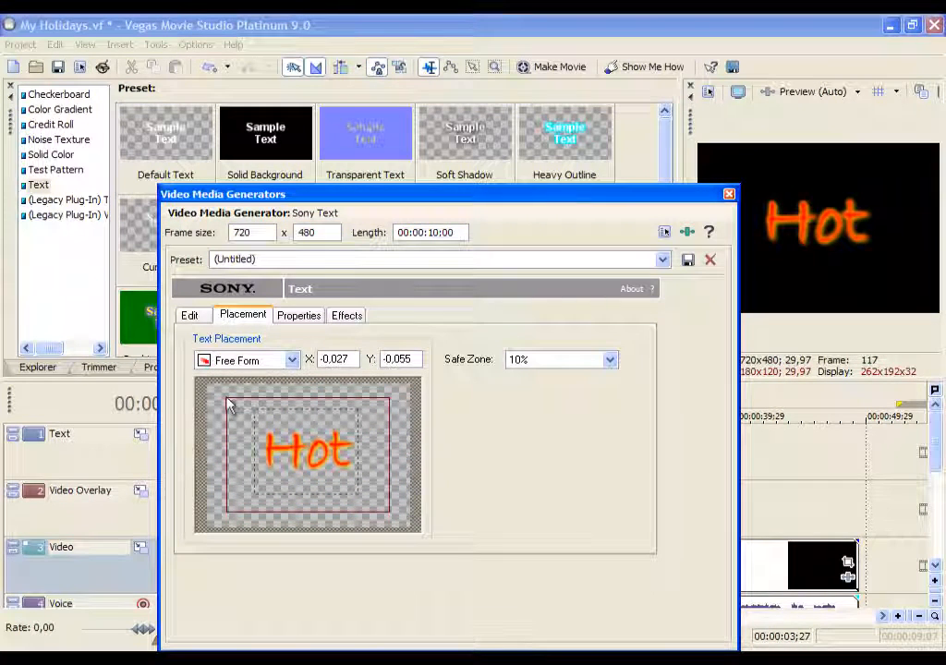
Change the text color to orange (R 255, G 109, B 67) and make the black background fully opaque (alpha 255)
click(298, 317)
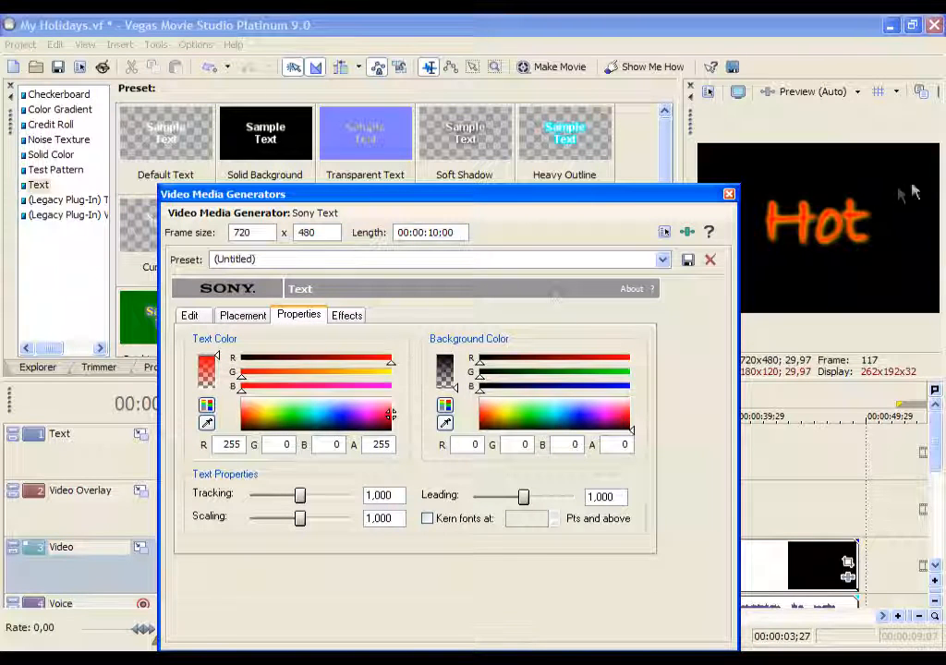
drag(349, 424, 248, 416)
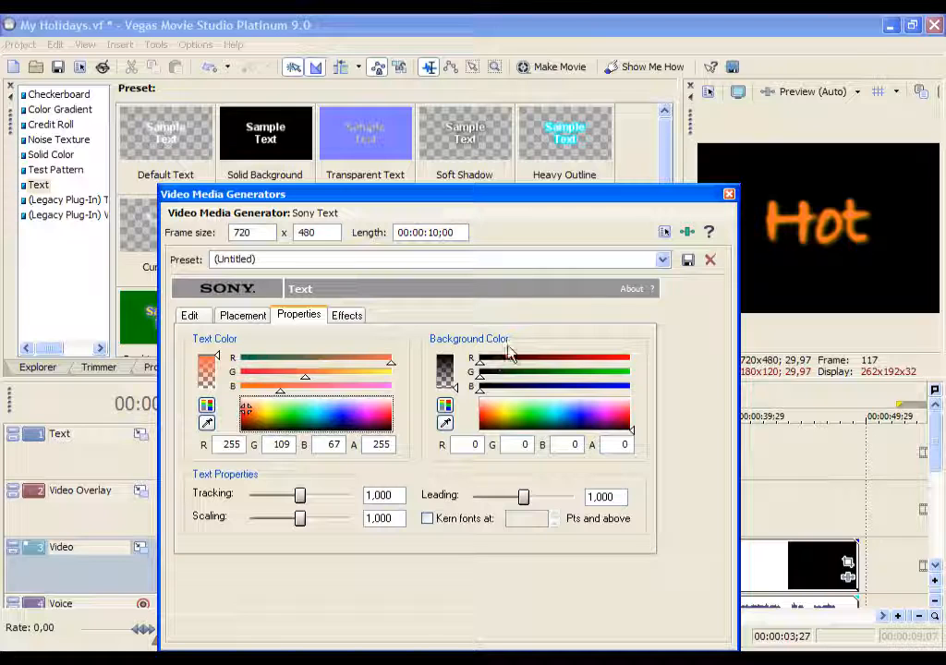
drag(531, 407, 636, 441)
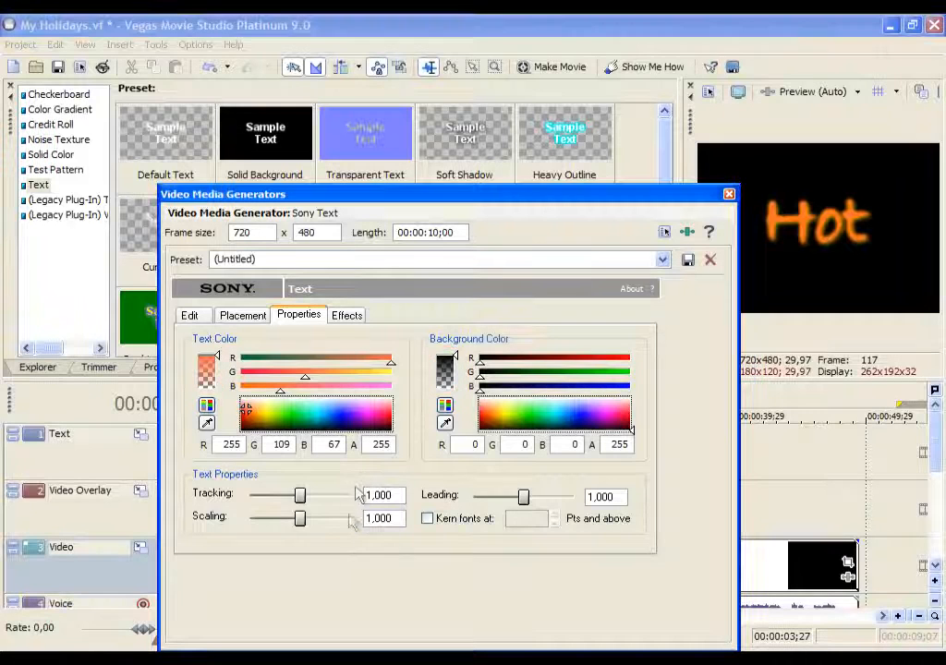
Adjust the text properties to about 1,037 tracking, 0,962 scaling and 1,148 leading
mouse_move(299, 496)
mouse_down()
mouse_move(219, 507)
mouse_move(393, 503)
mouse_move(386, 516)
mouse_move(251, 519)
mouse_move(295, 516)
mouse_move(311, 498)
mouse_move(301, 499)
mouse_up()
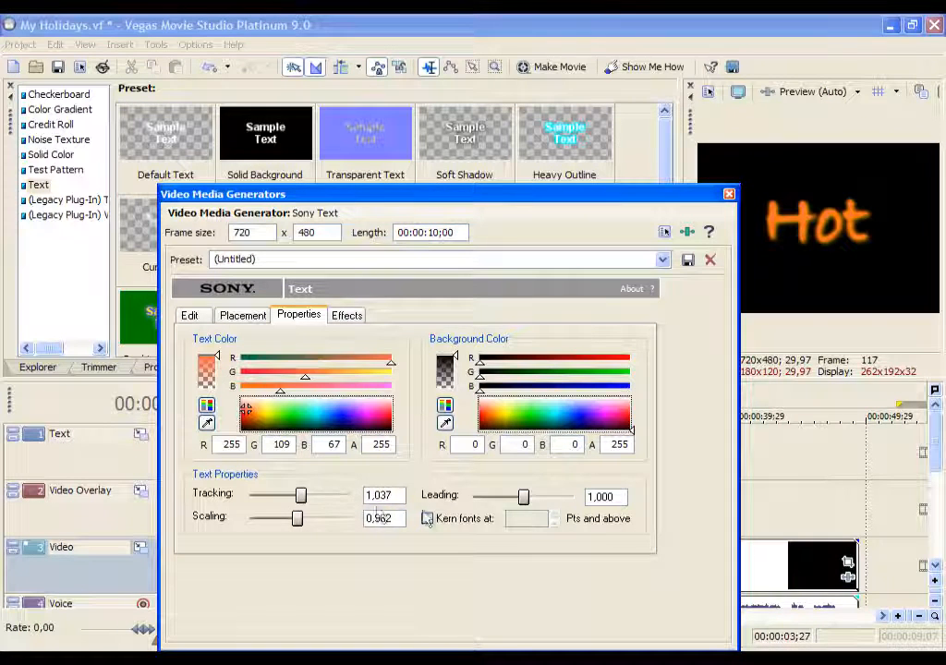
mouse_move(524, 499)
mouse_down()
mouse_move(473, 498)
mouse_move(534, 504)
mouse_up()
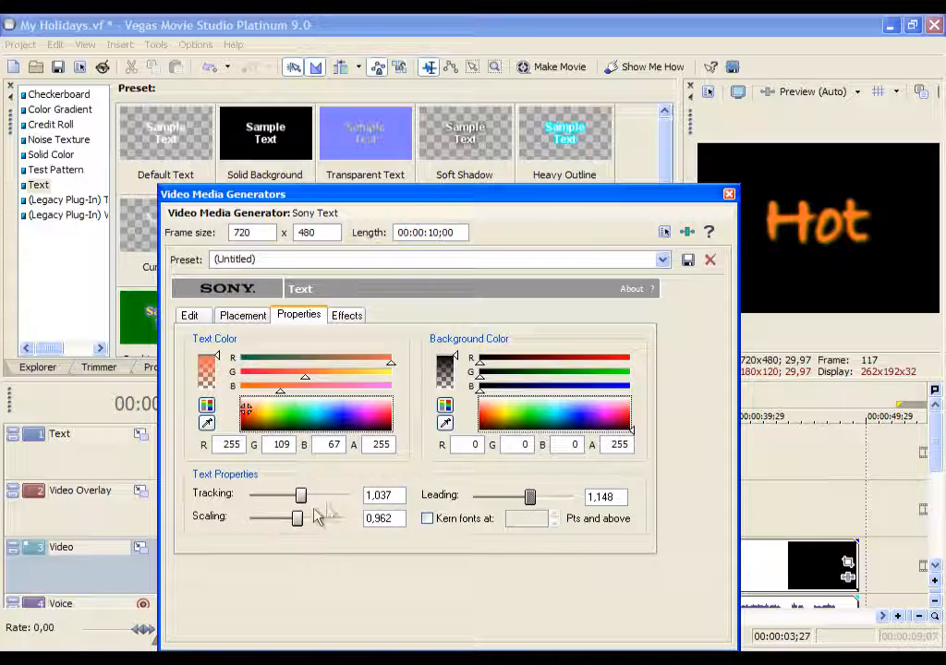
Set the text outline's feather to about 0,381 and width to about 0,336, and toggle the shadow off and on
click(346, 315)
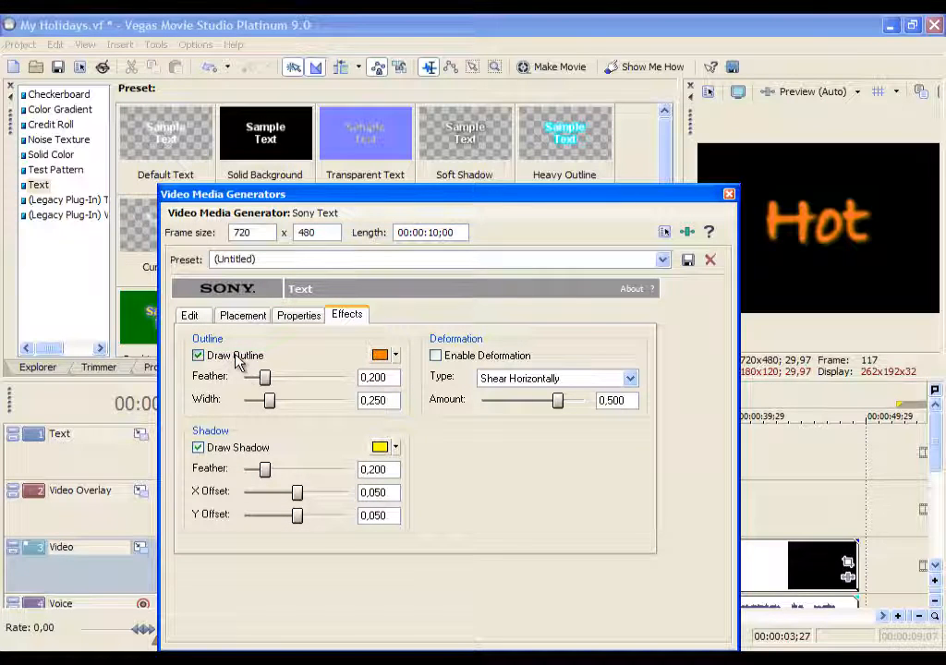
drag(265, 377, 275, 414)
click(248, 449)
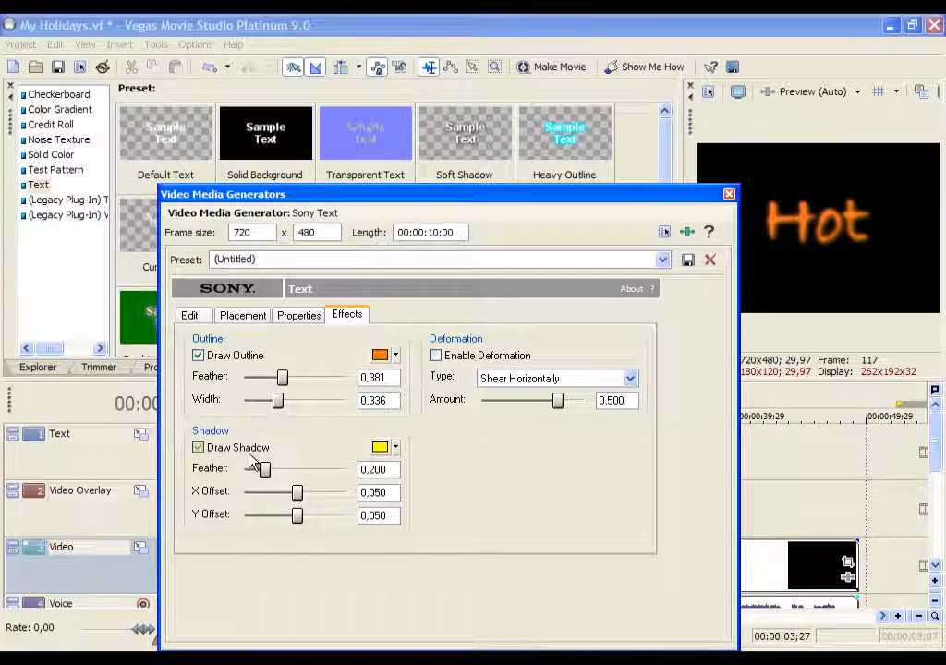
click(222, 453)
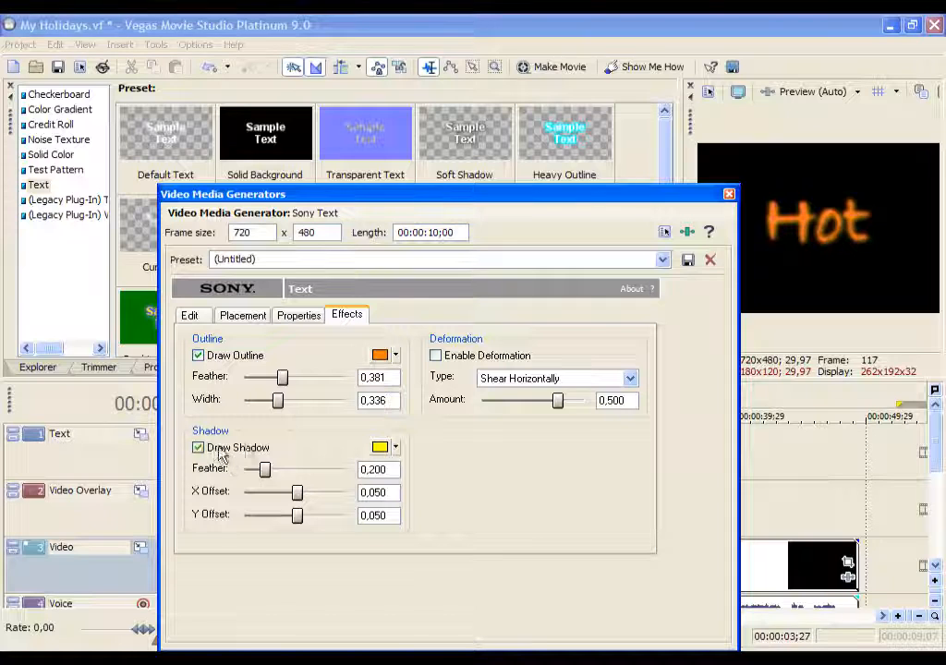
Enable text deformation and try several types, ending with Bend Vertically at an amount of about -0,310
click(481, 360)
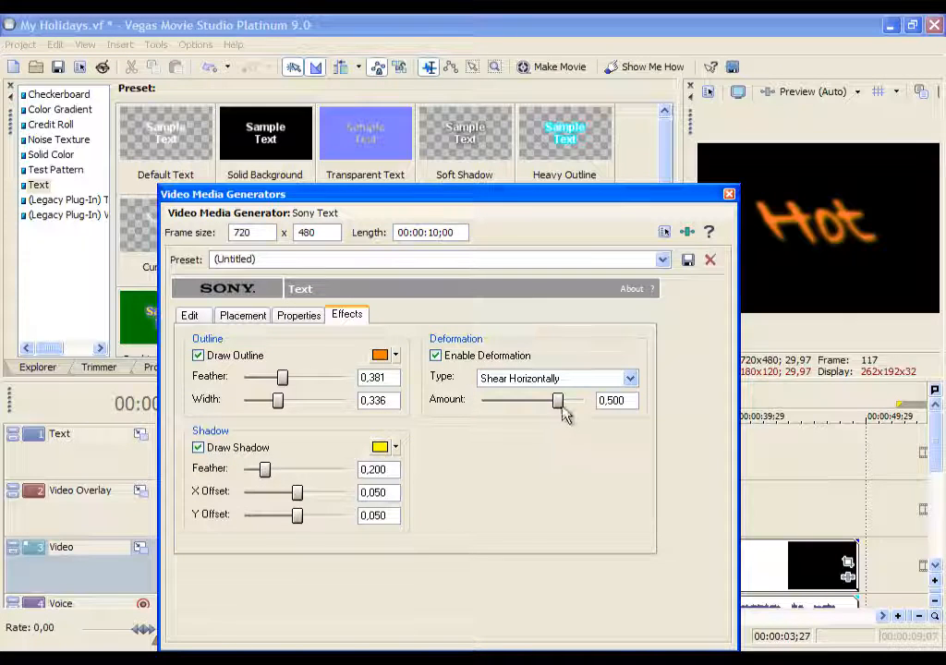
click(573, 386)
click(554, 416)
click(559, 379)
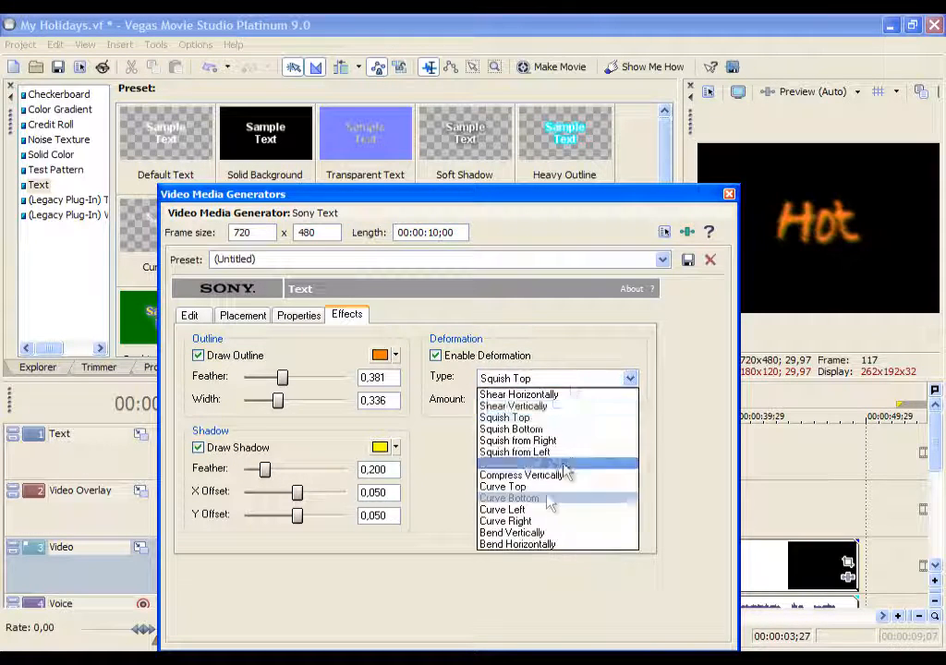
click(549, 500)
drag(557, 399, 517, 415)
click(528, 381)
click(528, 532)
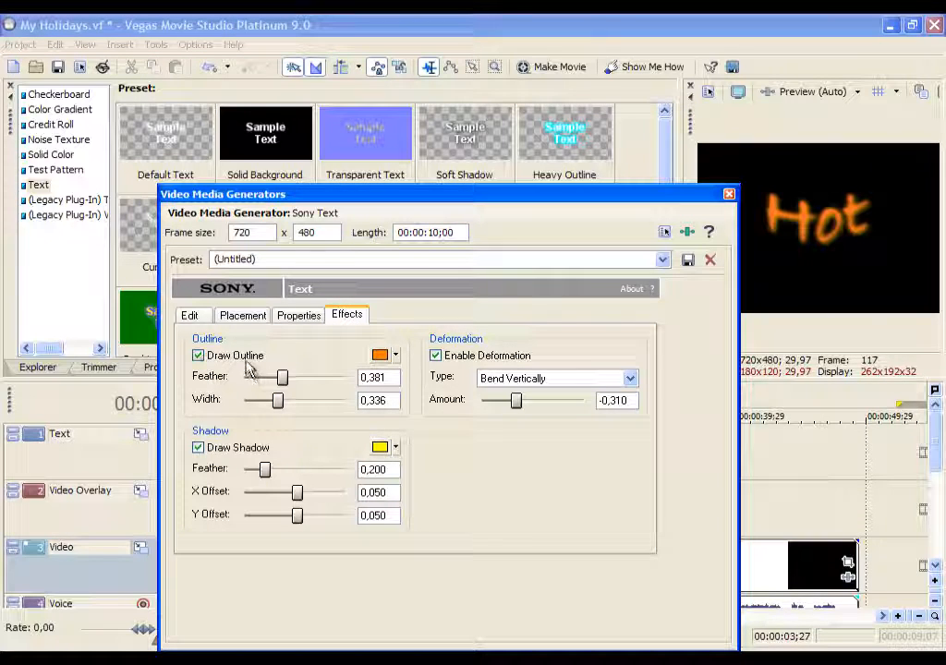
Change the text outline color to blue
click(396, 357)
click(504, 437)
click(479, 430)
click(494, 428)
click(412, 333)
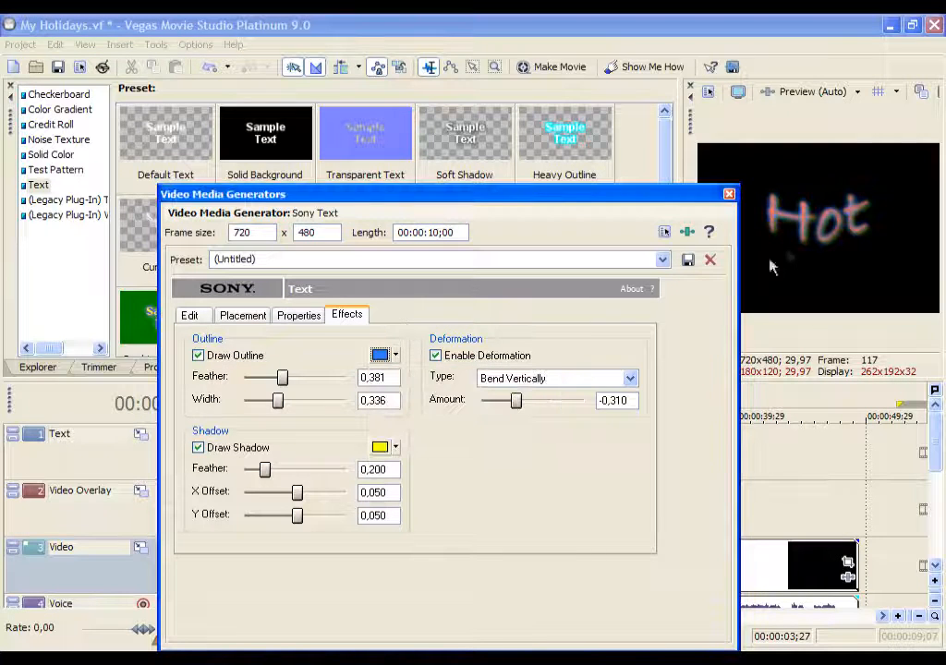
Adjust the Hot title's outline to a feather of about 0,345 and a width of about 0,436
drag(278, 400, 423, 401)
mouse_move(283, 378)
mouse_down()
mouse_move(370, 385)
mouse_move(208, 386)
mouse_move(364, 379)
mouse_move(281, 378)
mouse_up()
drag(347, 404, 292, 413)
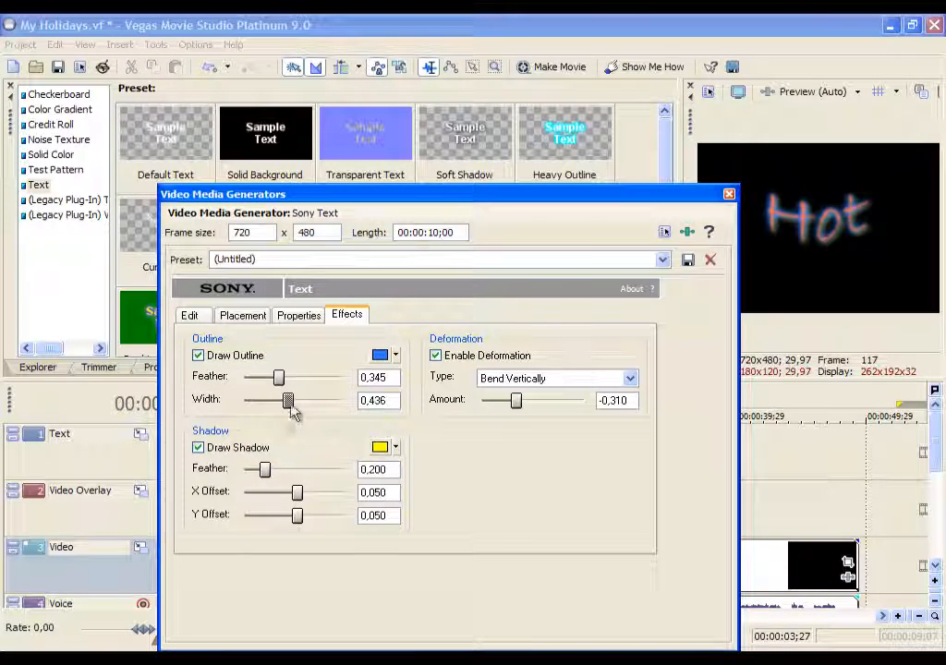
Make the title's shadow blue, with about 0,427 feather, 0,436 X offset and 0,163 Y offset
click(395, 447)
click(485, 524)
click(517, 525)
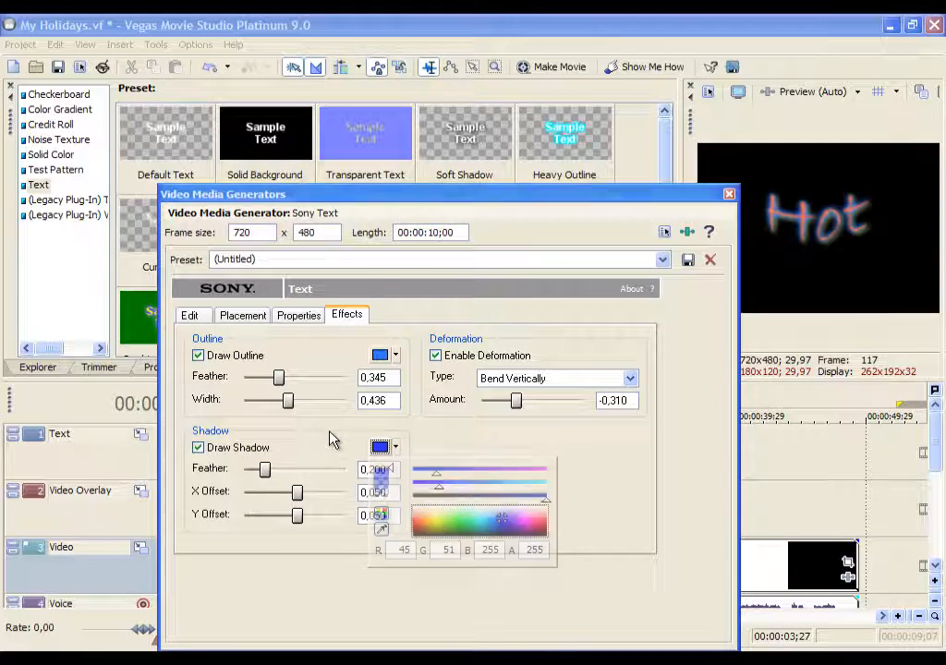
drag(295, 490, 302, 515)
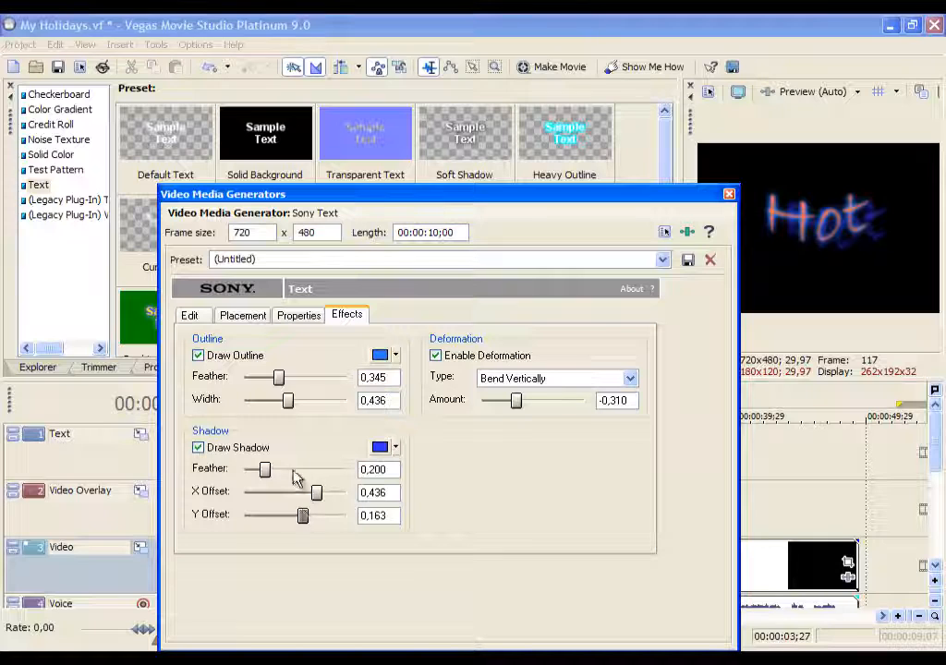
drag(257, 473, 289, 470)
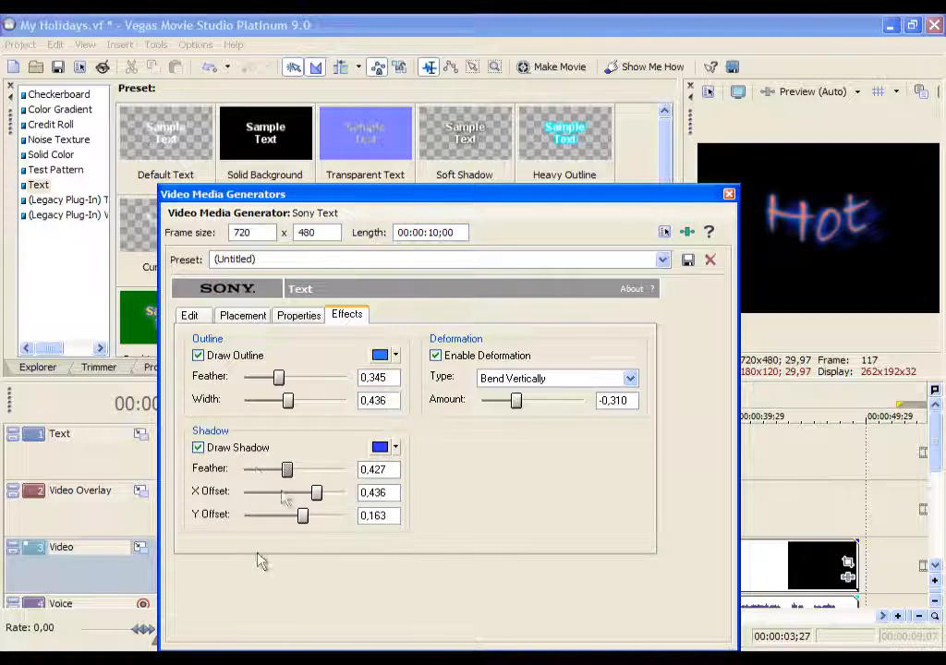
Change the title's deformation to Compress Vertically with an amount of -1,000, and close the generator settings
click(554, 378)
click(531, 475)
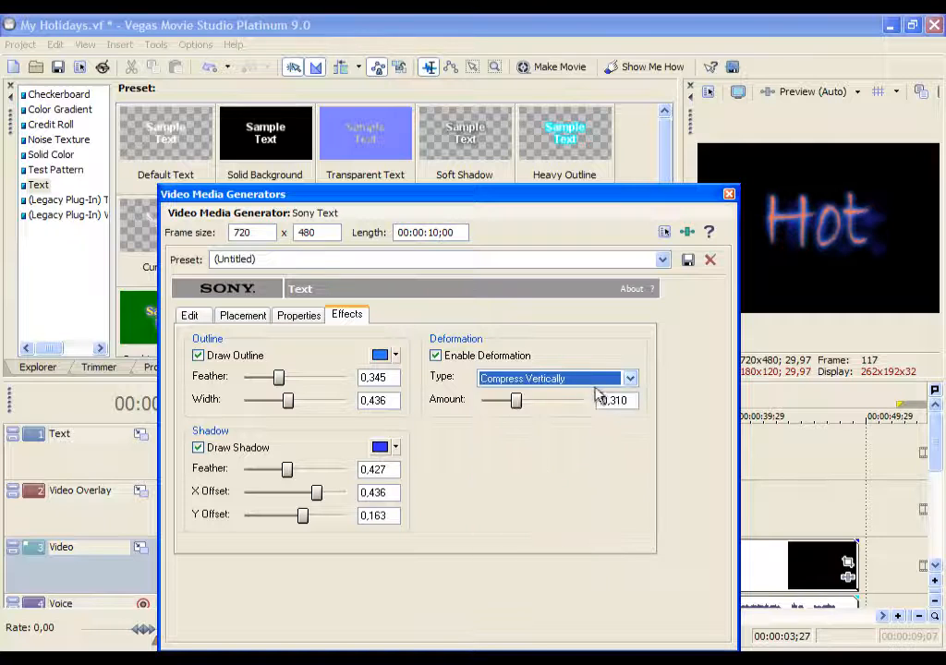
drag(515, 401, 480, 413)
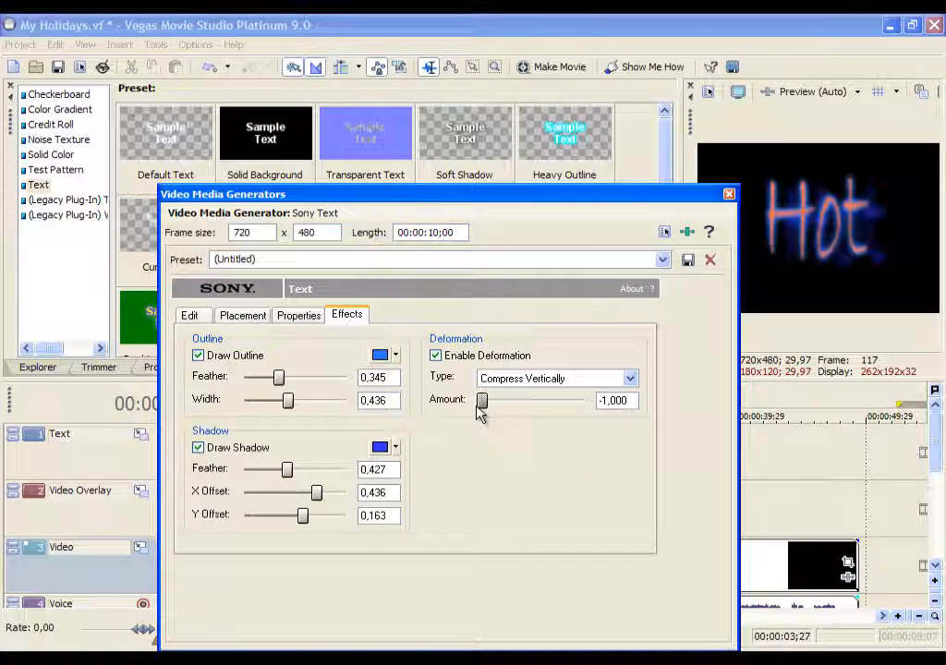
click(296, 318)
click(728, 195)
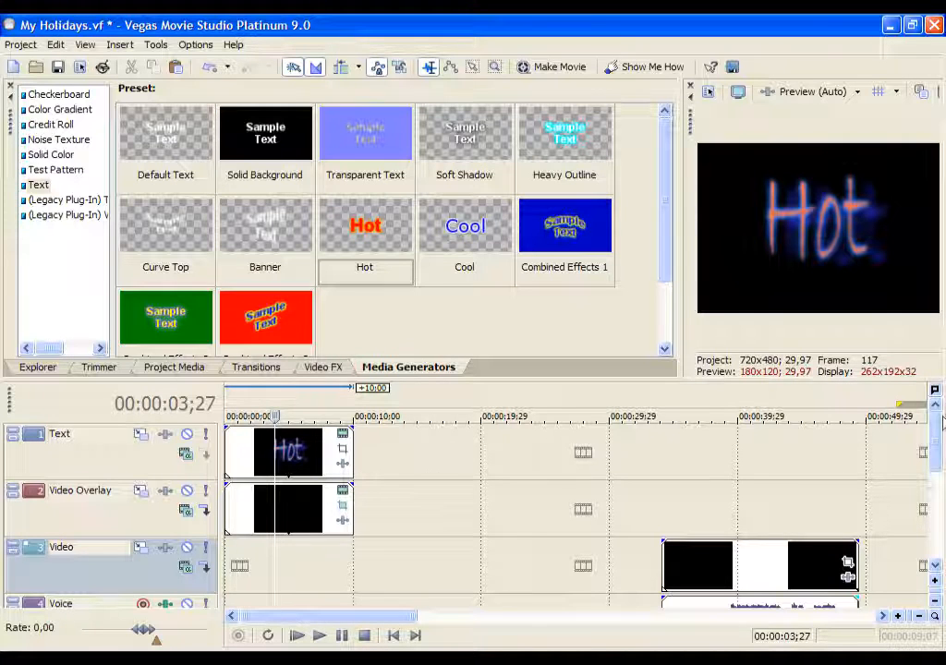
Add the wood noise texture to the Video Overlay track right after the black event, and preview it at 00:00:14;27
click(48, 154)
click(51, 141)
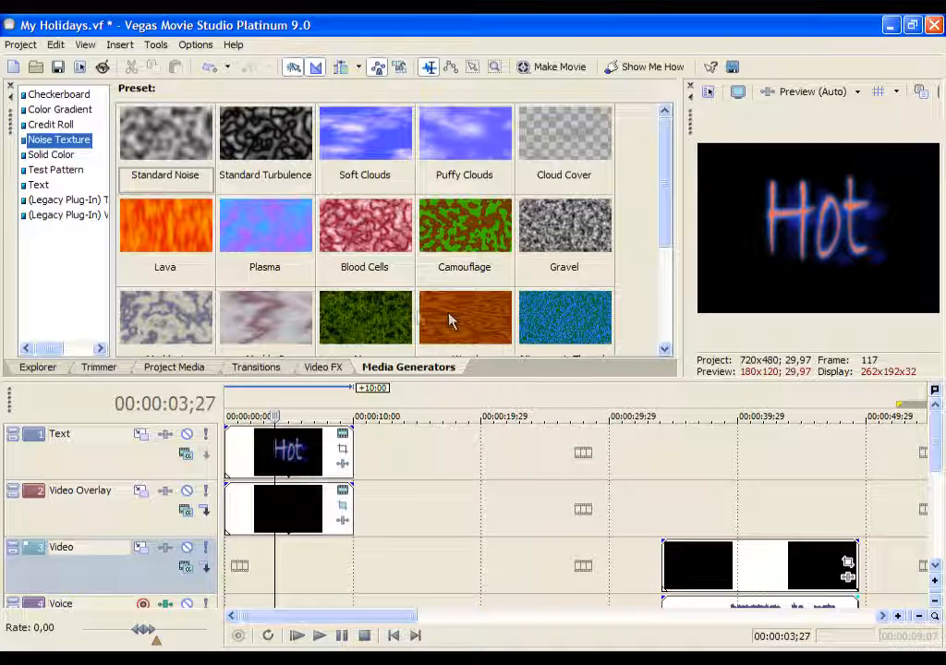
drag(464, 331, 360, 502)
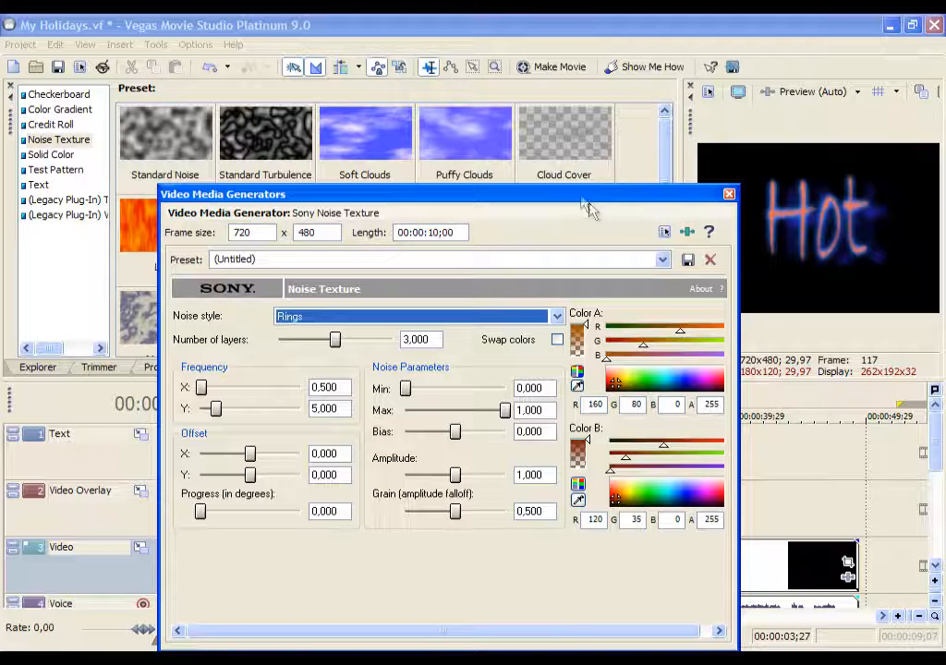
drag(582, 198, 466, 635)
click(417, 507)
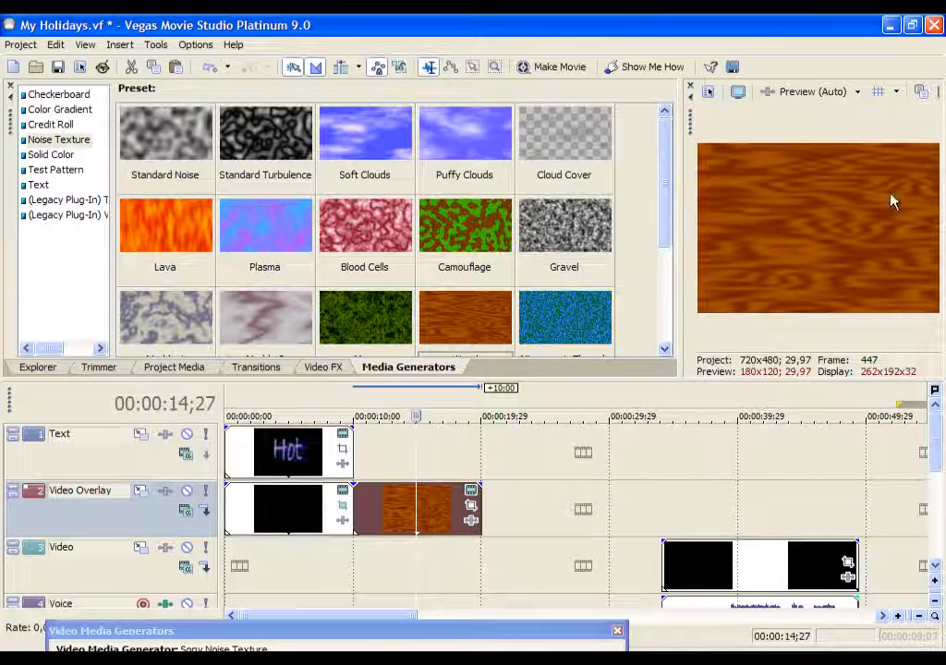
double_click(460, 633)
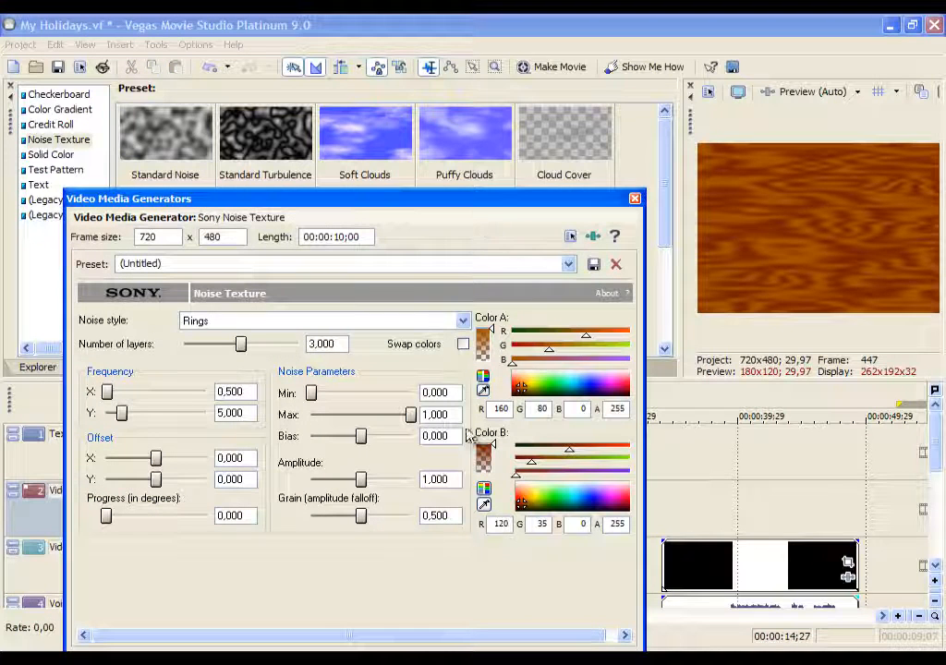
Set the texture's frequency to about 0,840 X and 7,780 Y, and try noise styles, ending with Jagged Lines
drag(108, 393, 131, 414)
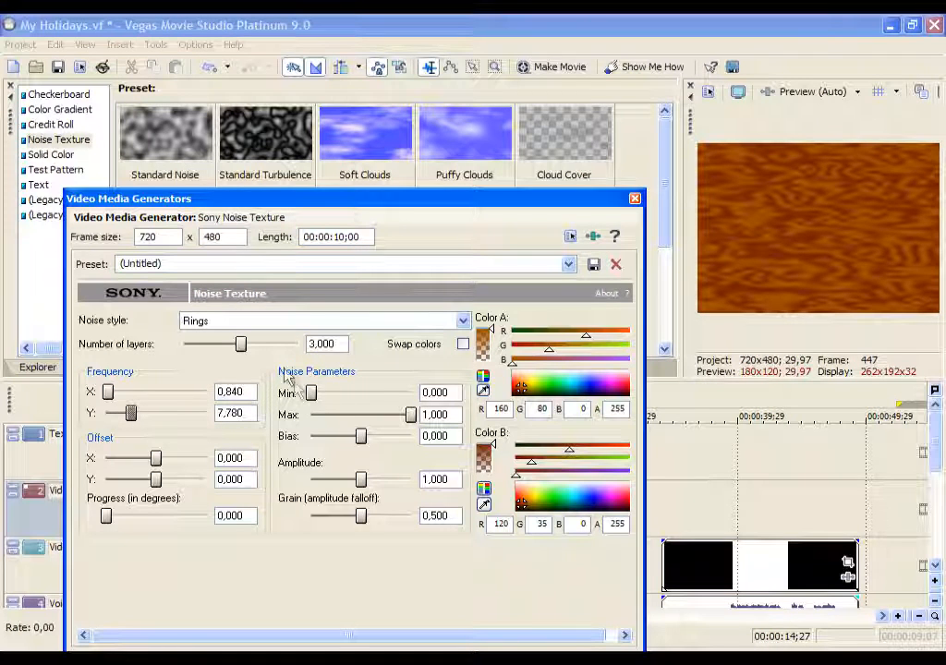
click(319, 320)
click(245, 371)
click(277, 321)
click(248, 349)
click(305, 321)
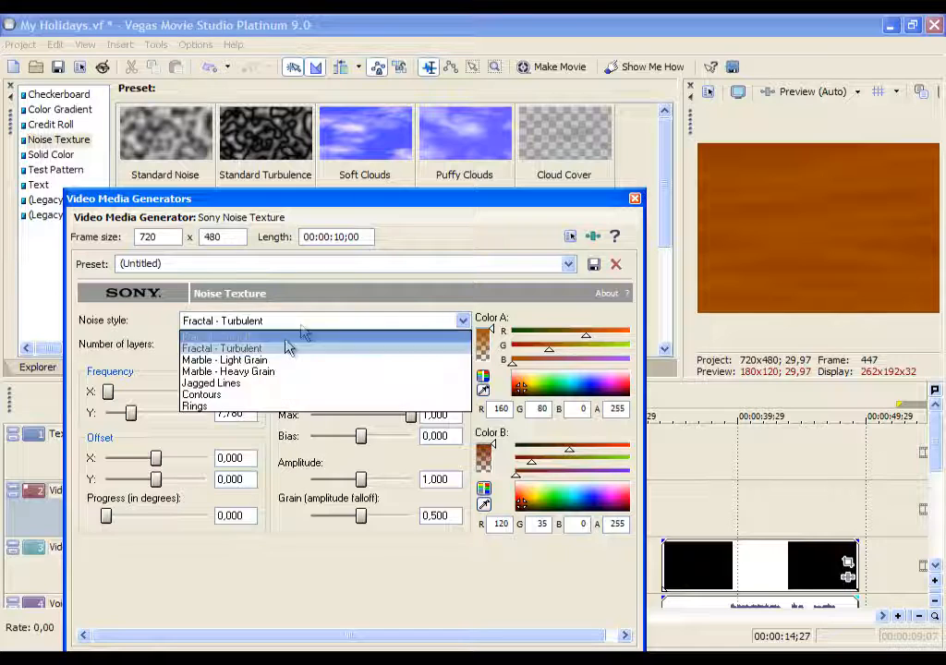
click(223, 384)
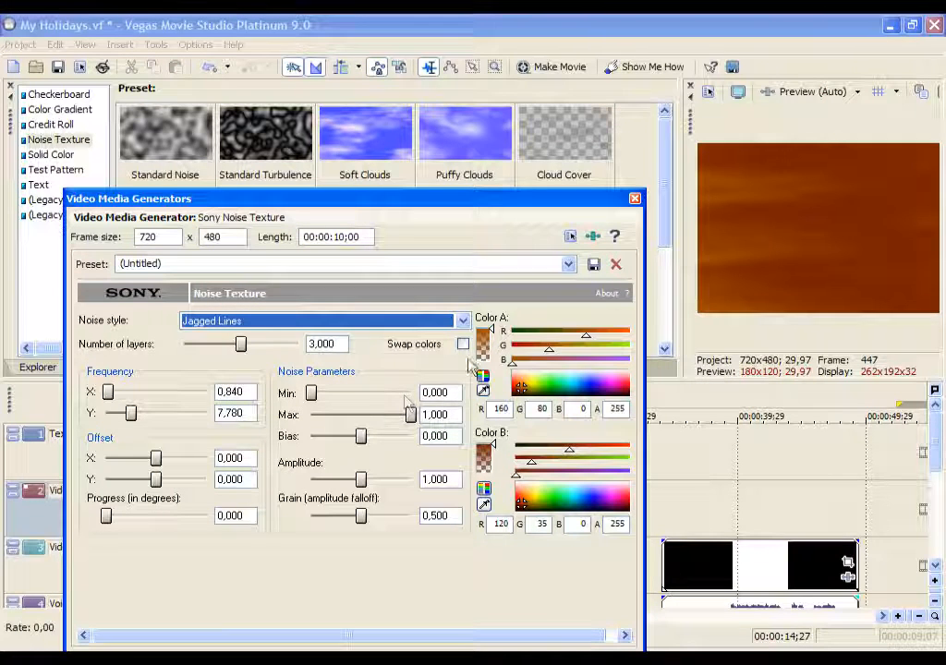
Set the texture's Color A to black, Color B to yellow (255, 243, 105) and grain to about 0,830, closing the settings
click(560, 387)
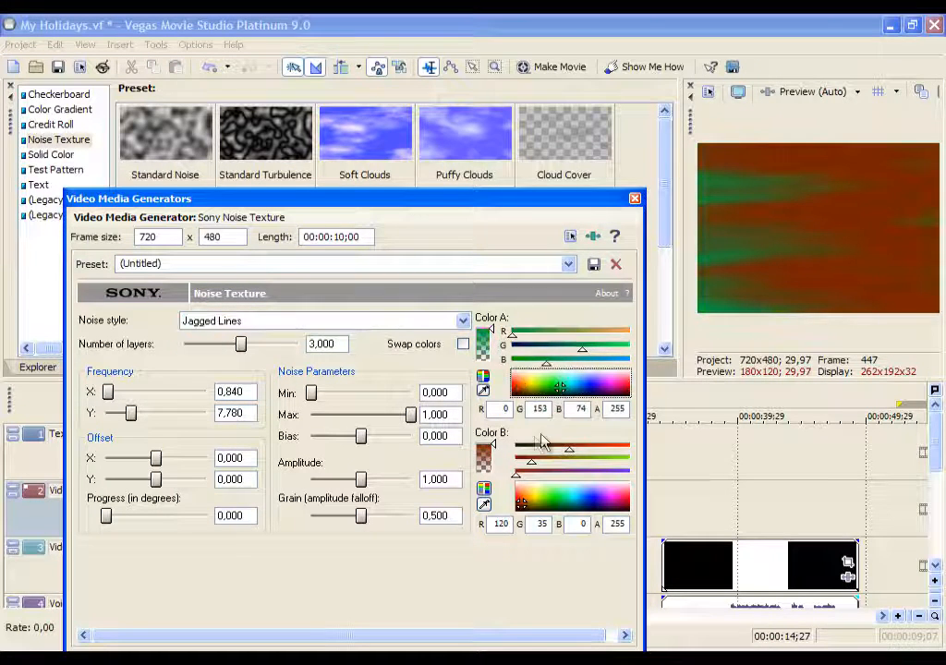
click(565, 492)
click(568, 497)
drag(547, 506, 532, 495)
click(536, 384)
drag(535, 383, 533, 407)
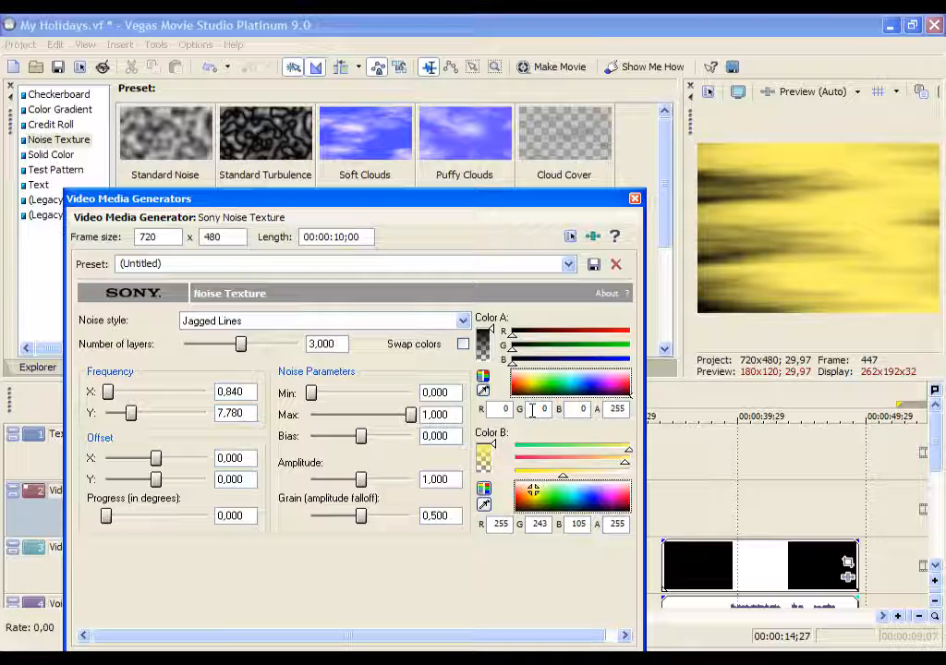
drag(365, 523, 393, 513)
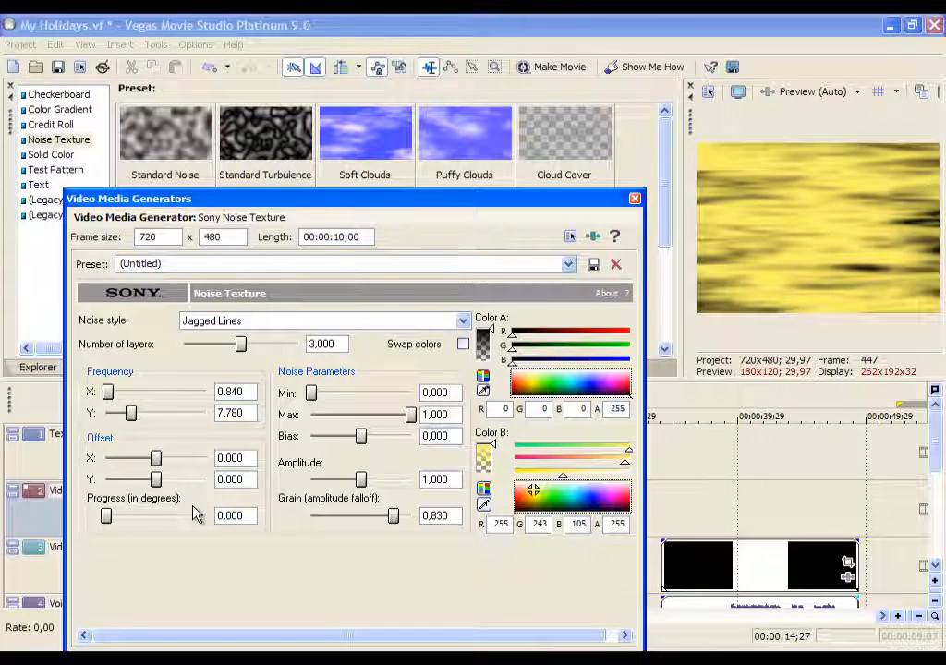
click(635, 199)
Add a Default Text event to the Text track above the noise texture and replace its sample text with "My Holidays"
click(39, 185)
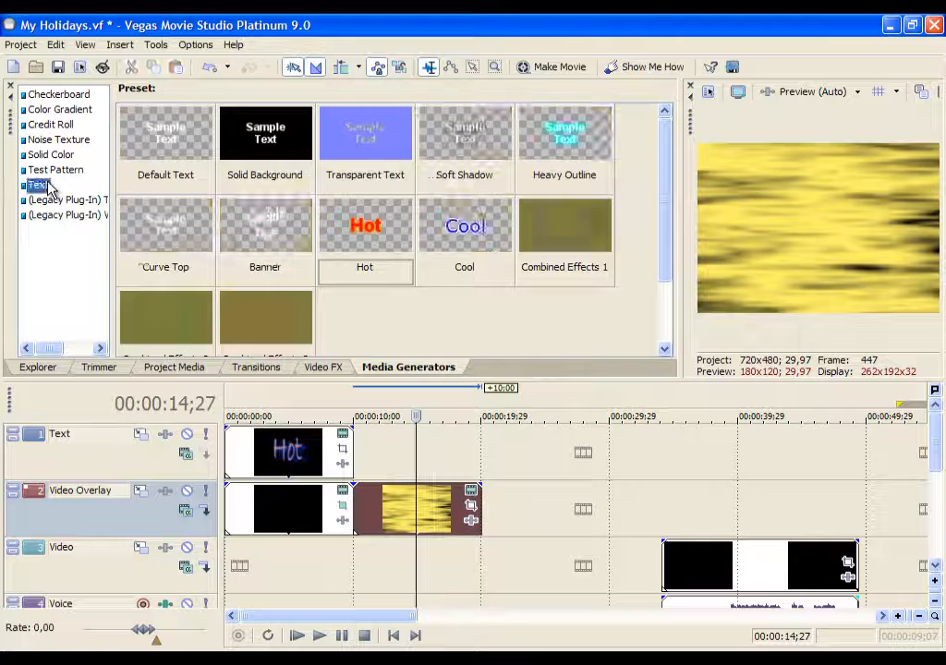
drag(149, 131, 364, 460)
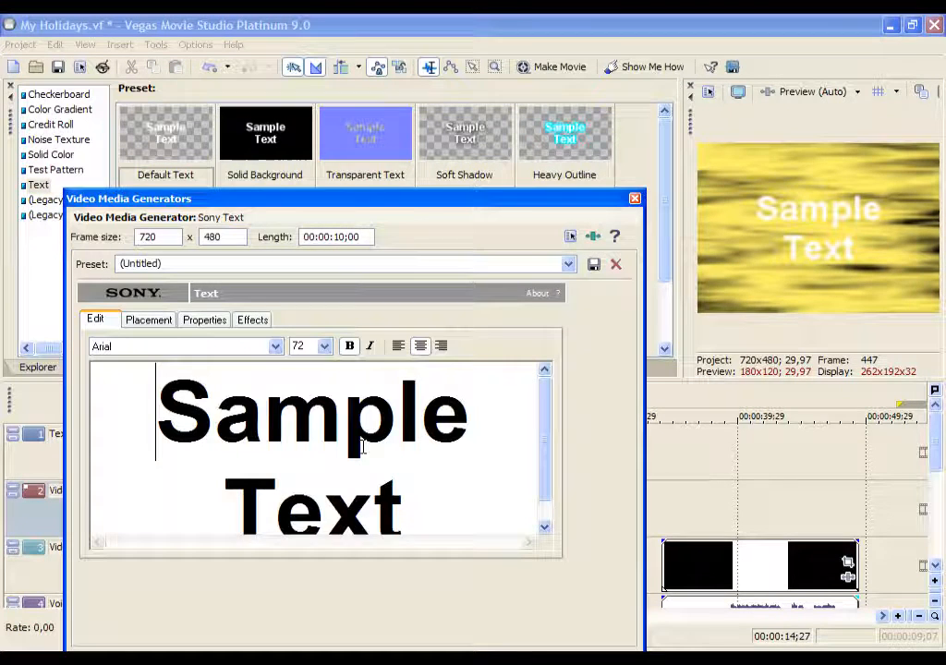
drag(434, 500, 167, 324)
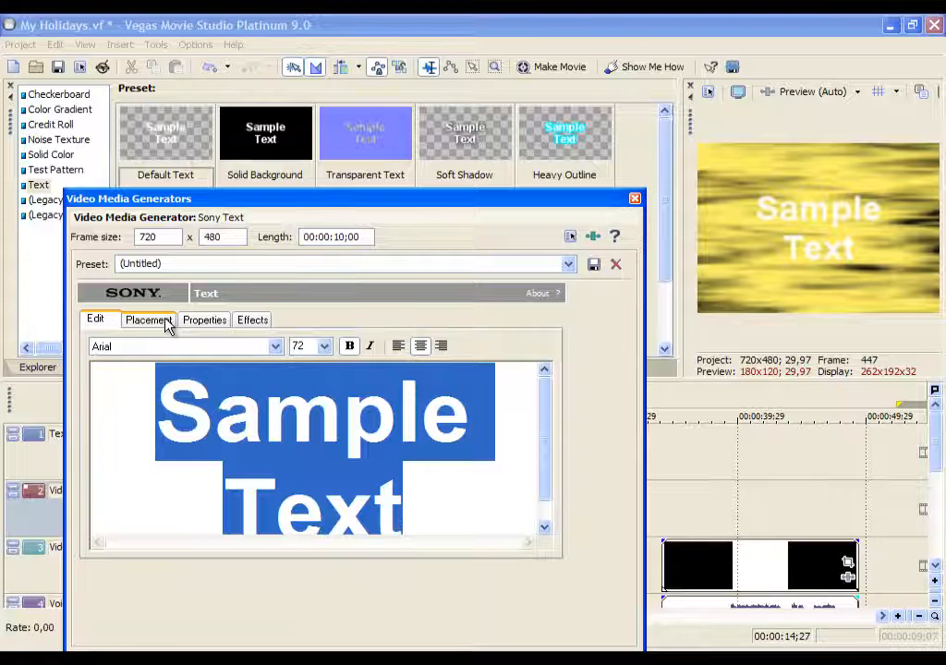
text(My Holidays in)
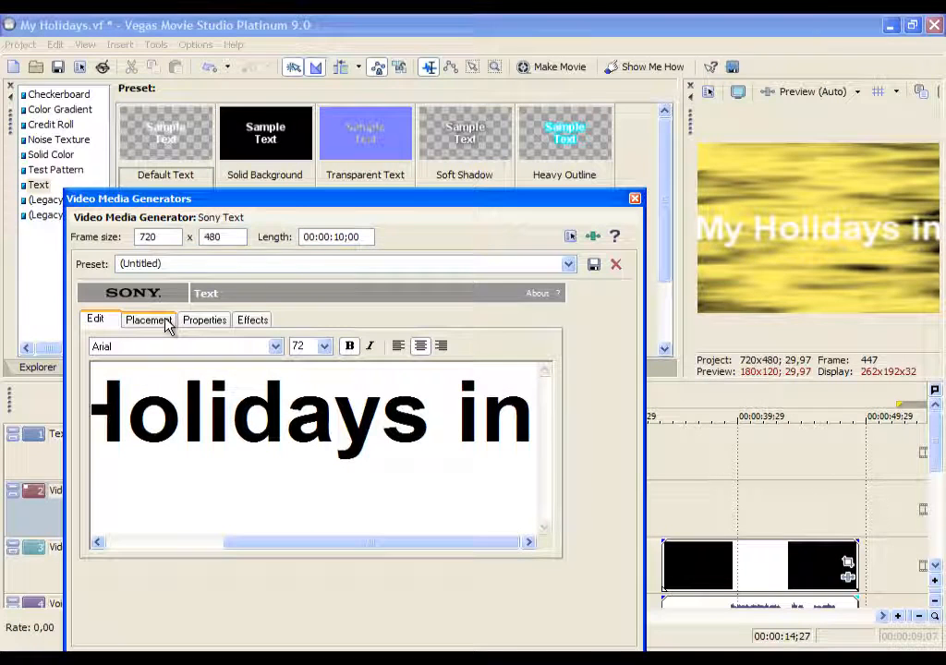
key(BackSpace)
key(BackSpace)
key(BackSpace)
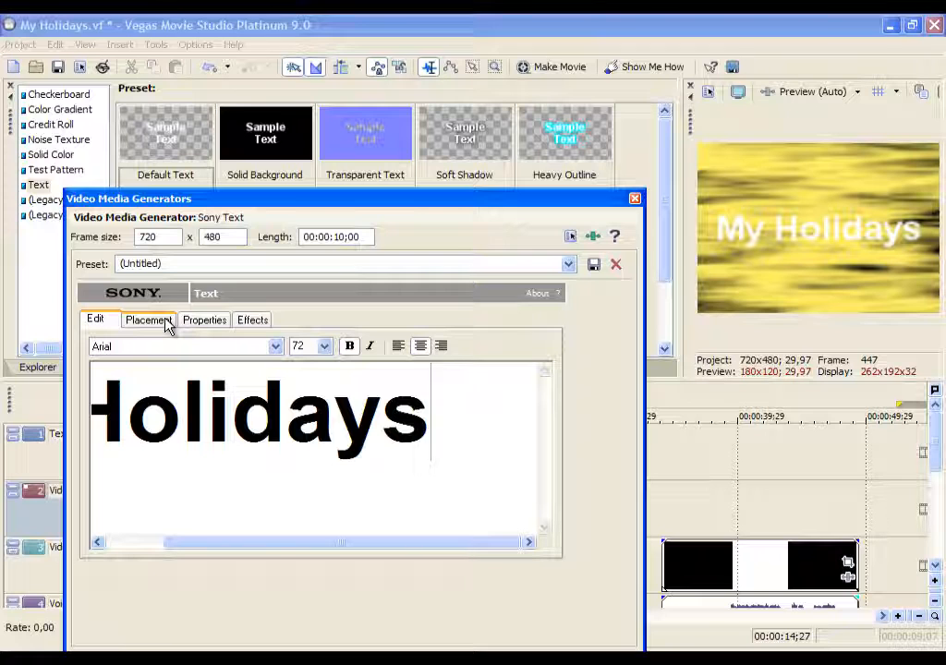
Format the whole "My Holidays" text in Bell MT, italic and without bold
drag(461, 425, 1, 413)
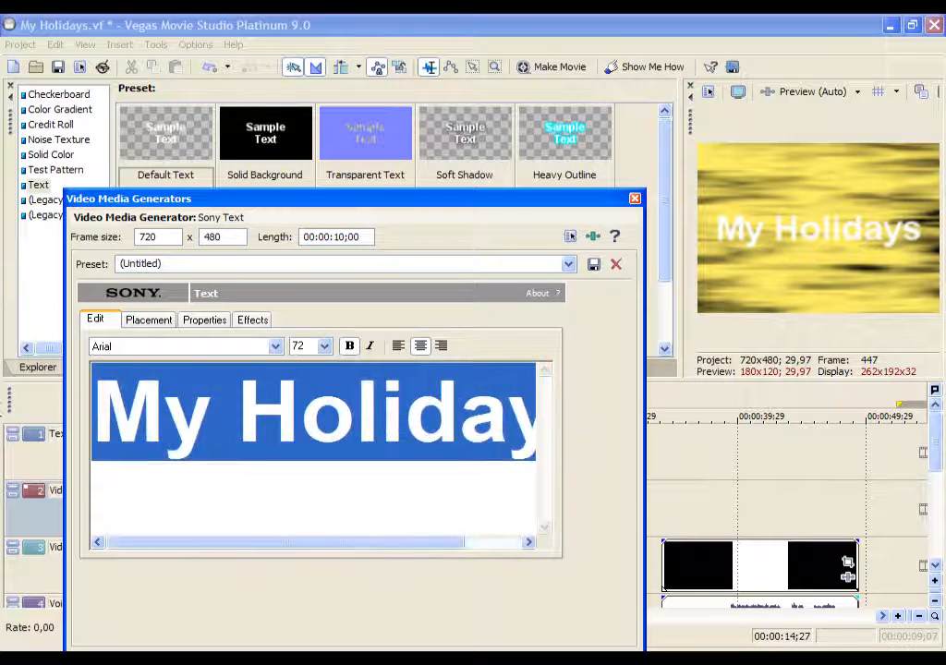
click(213, 351)
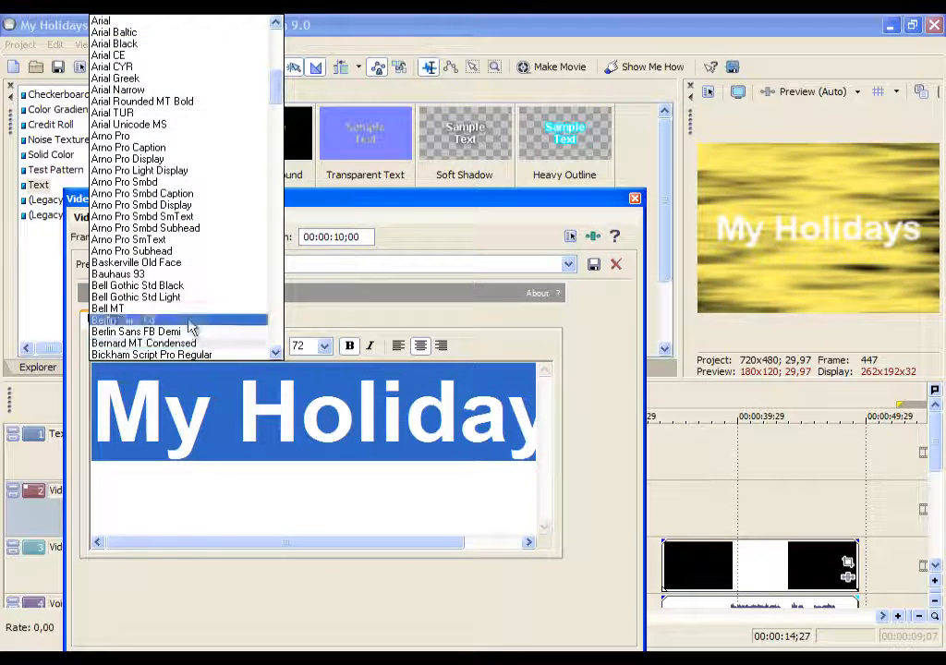
click(177, 285)
key(Down)
key(Down)
key(Down)
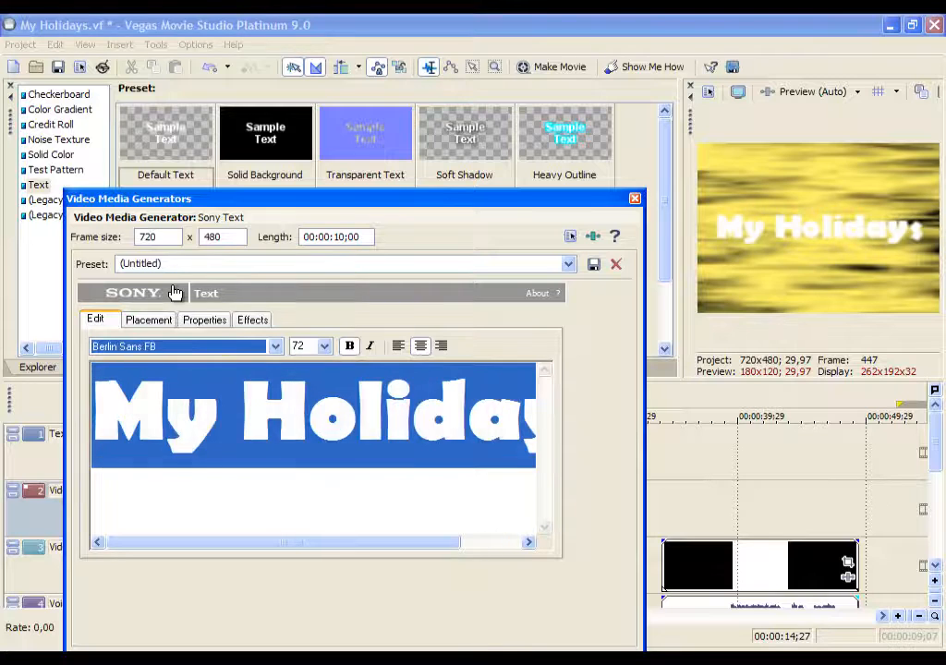
key(Up)
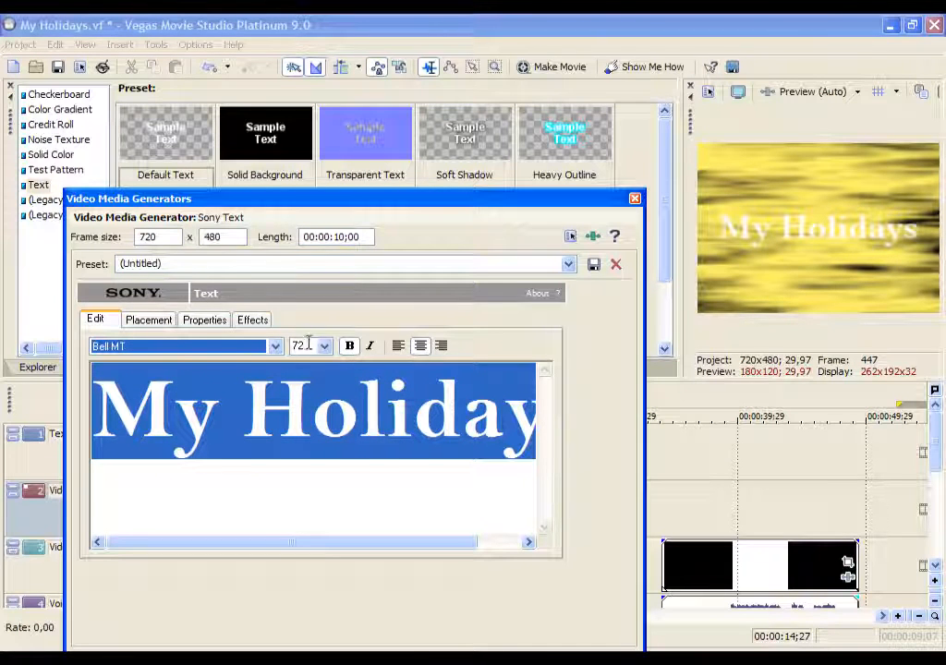
click(351, 346)
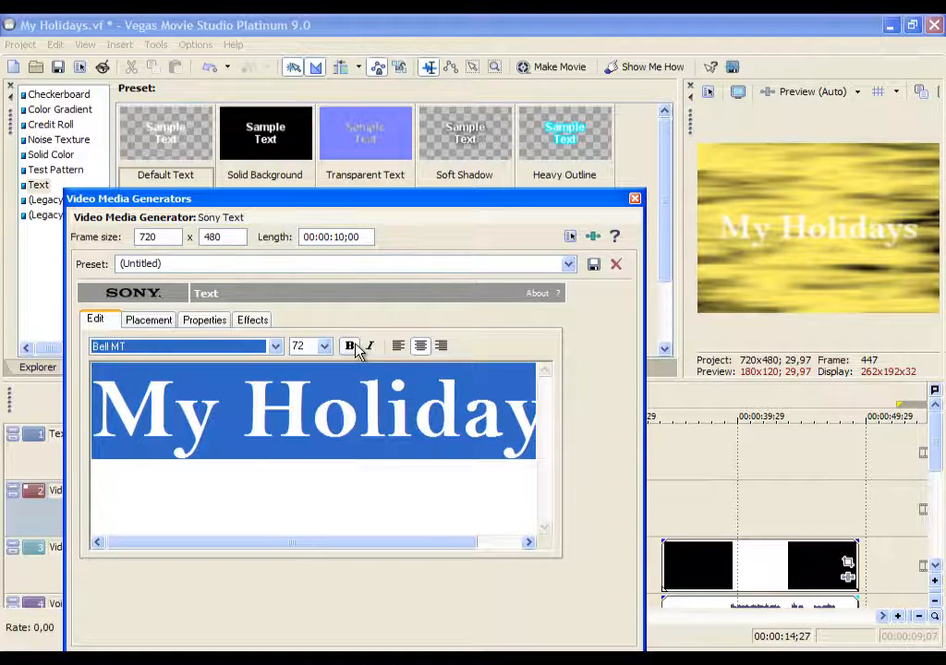
click(370, 347)
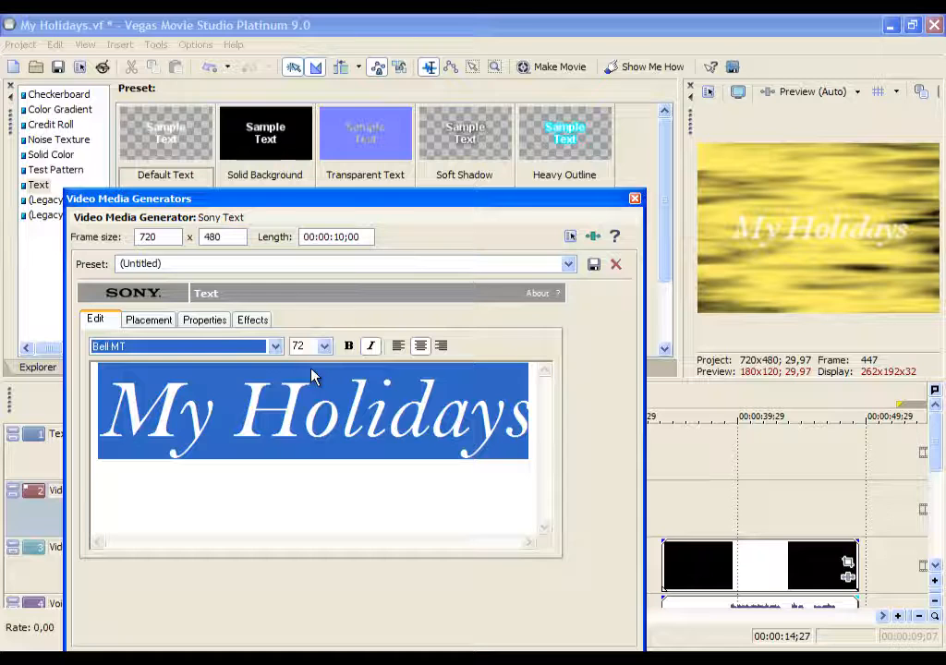
Move the "My Holidays" title slightly below center, to about X -0,009 and Y 0,080, keeping Free Form placement
click(157, 323)
drag(197, 457, 215, 462)
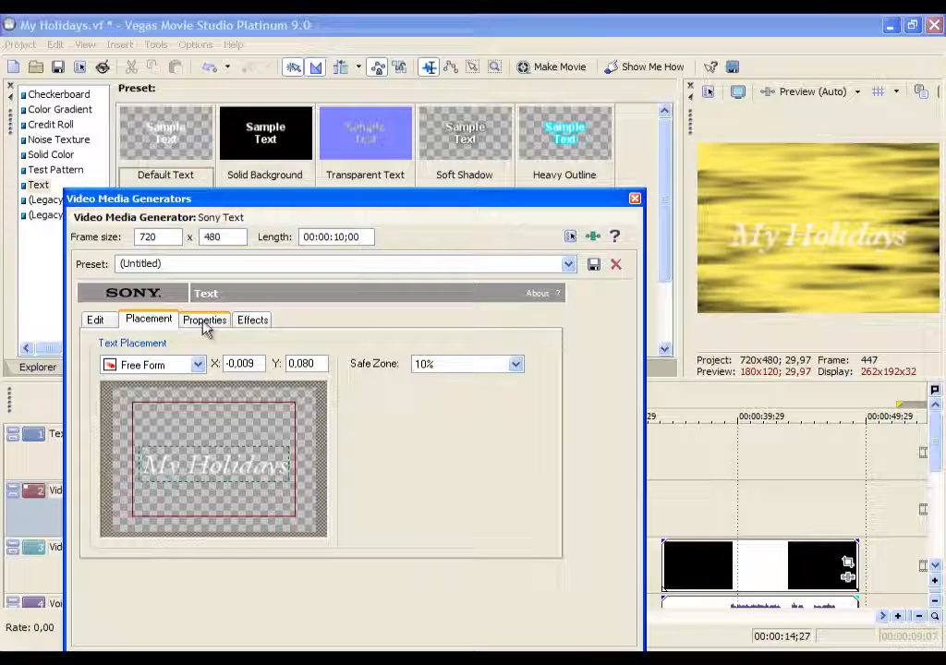
click(196, 366)
click(197, 366)
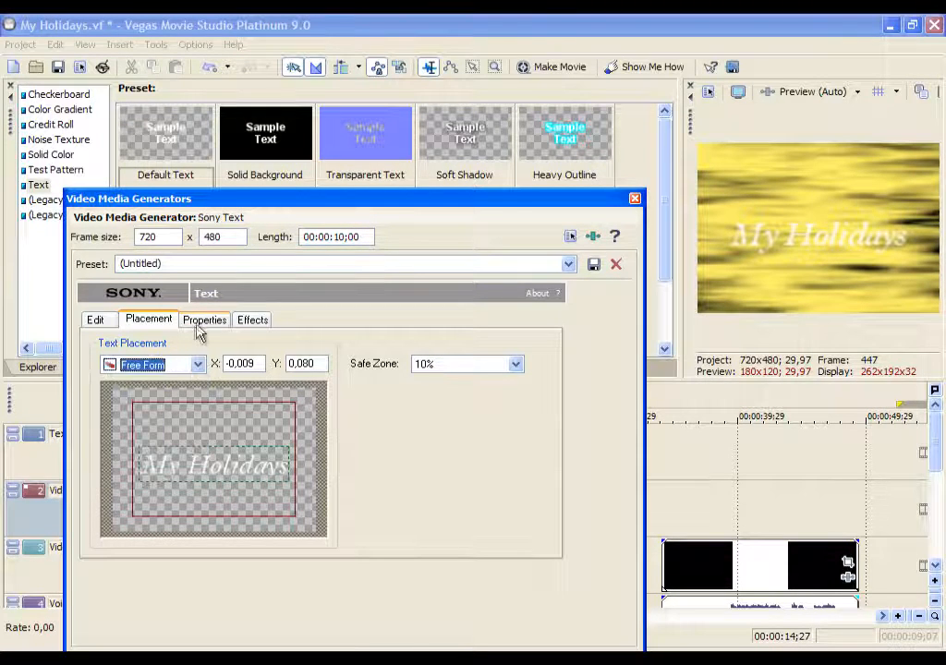
Make the "My Holidays" text black and adjust its tracking to about 1,055 and scaling to about 0,962
click(204, 320)
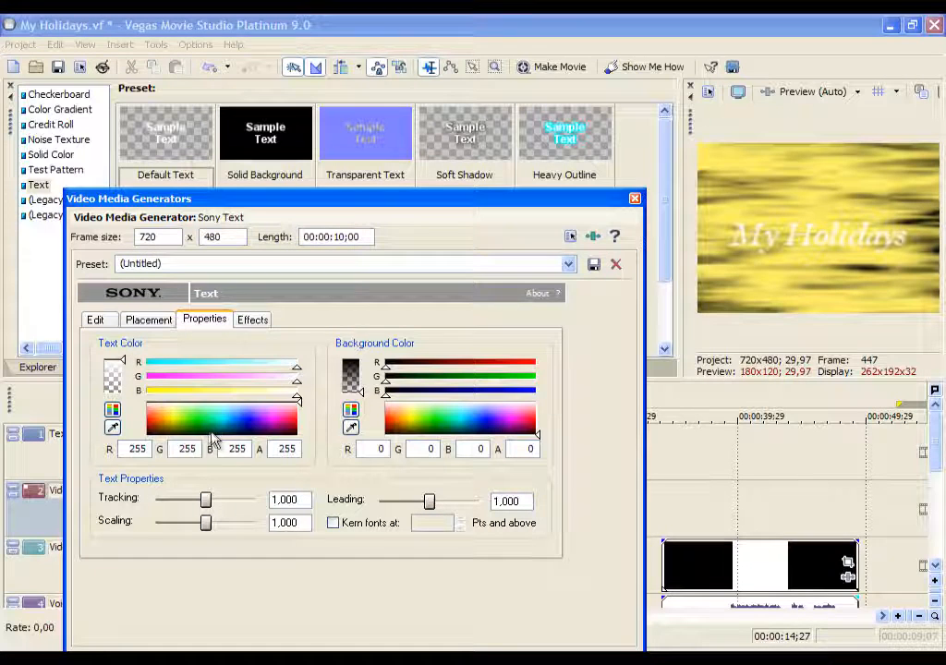
drag(242, 429, 205, 471)
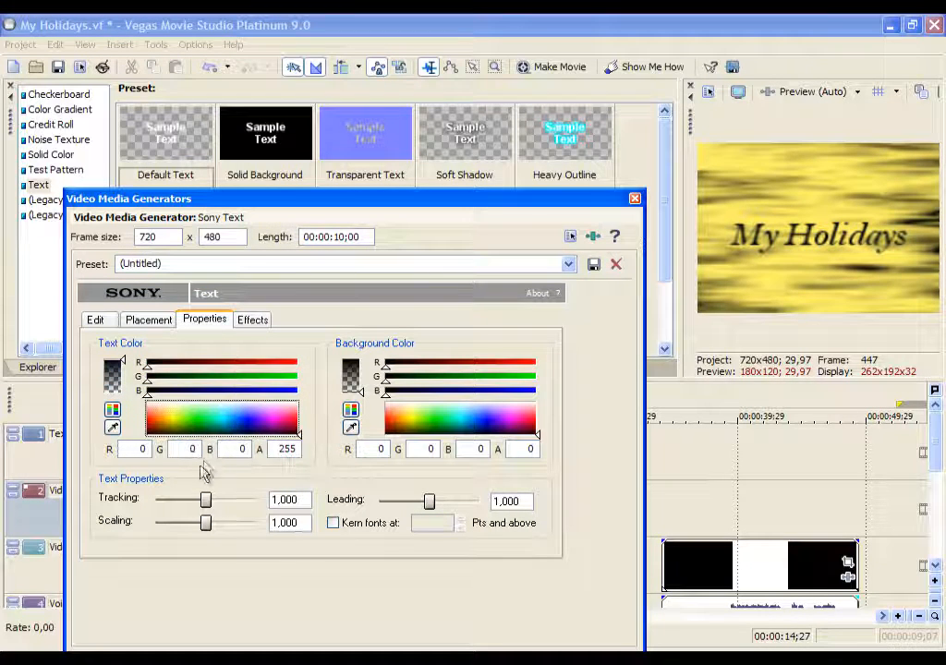
drag(180, 430, 342, 466)
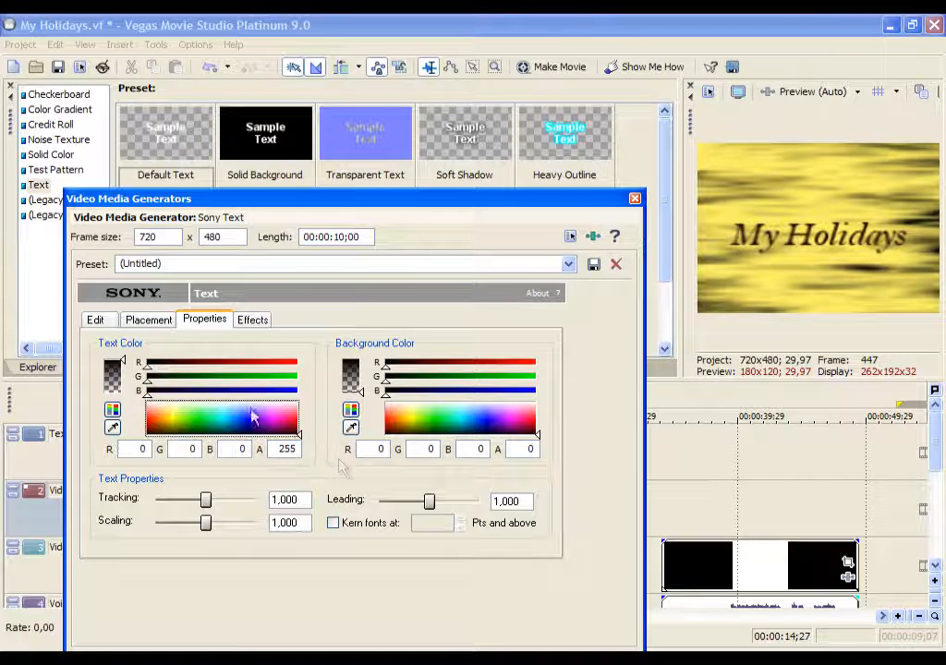
drag(205, 499, 204, 523)
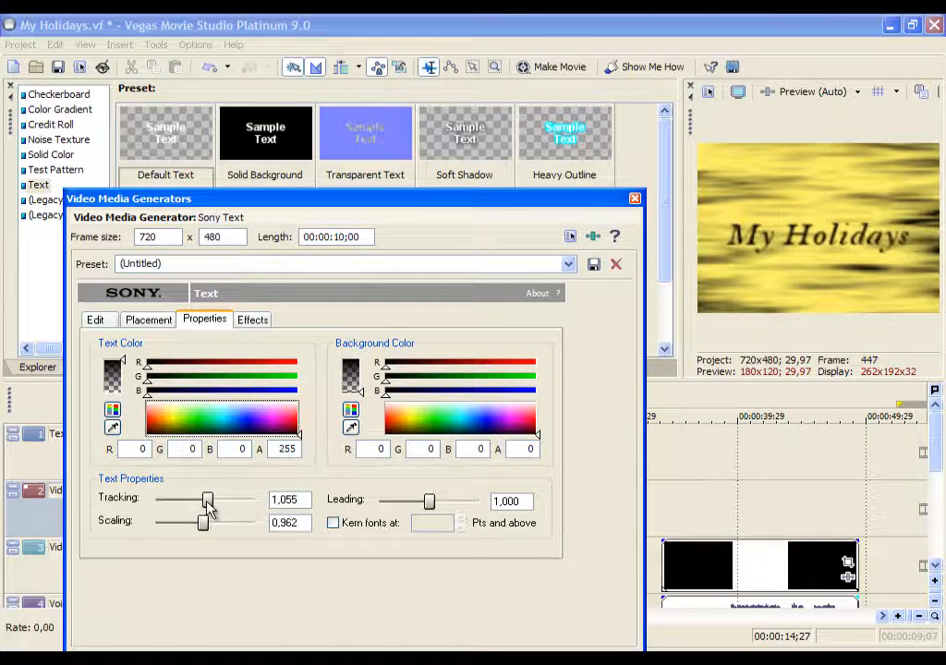
Turn on the title's outline with a feather of about 0,327 and a gold color of about R 225, G 186, B 0
click(148, 320)
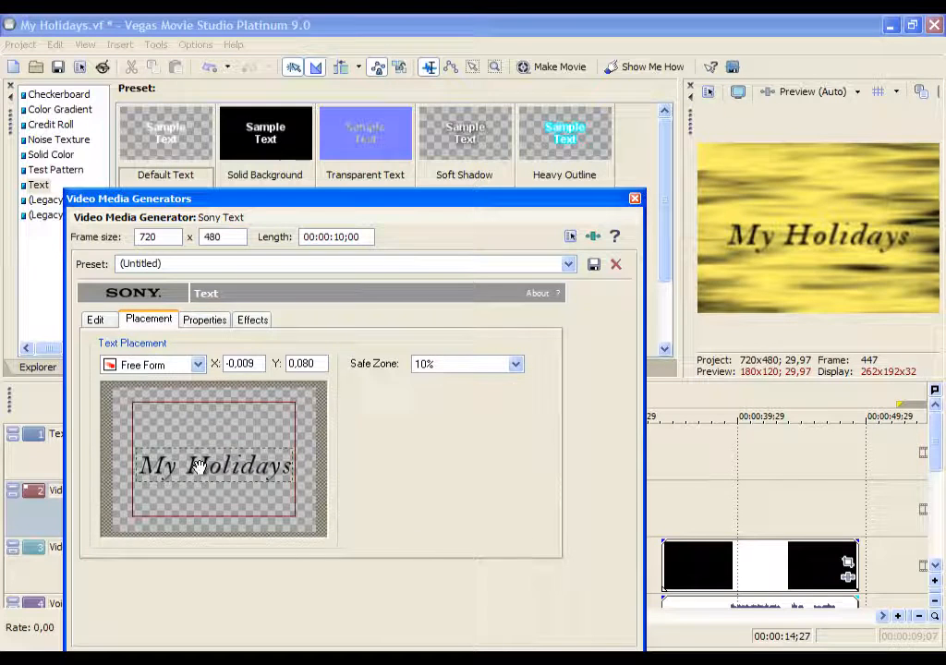
click(204, 319)
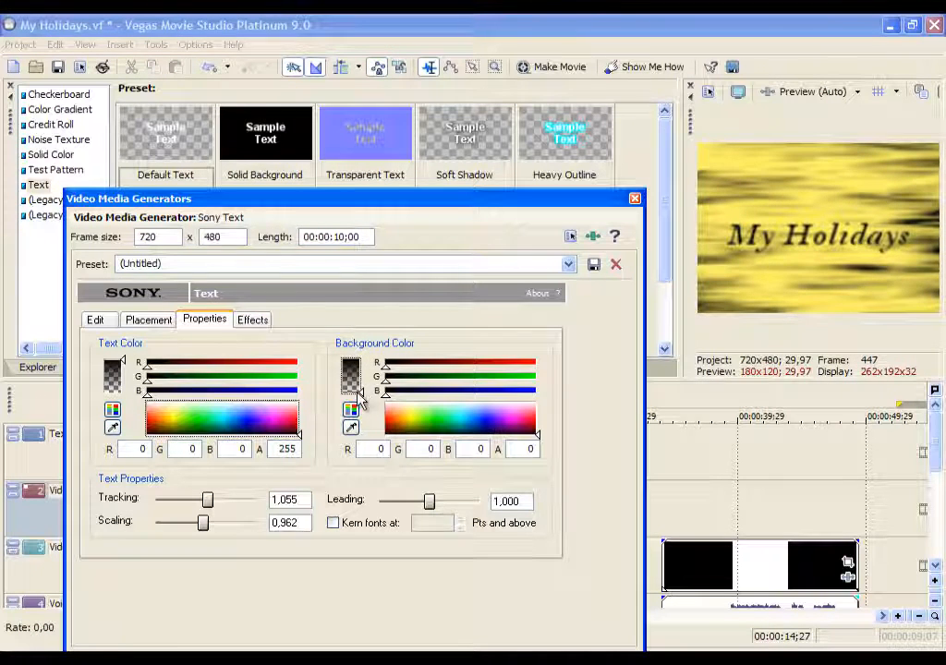
click(265, 325)
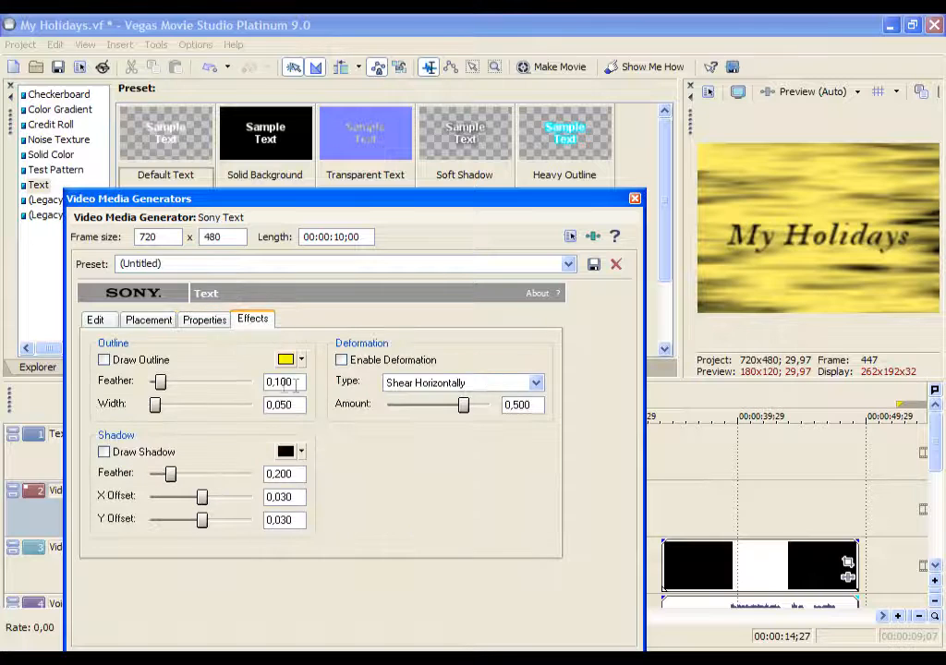
click(144, 361)
mouse_move(169, 388)
mouse_down()
mouse_move(227, 380)
mouse_move(183, 382)
mouse_up()
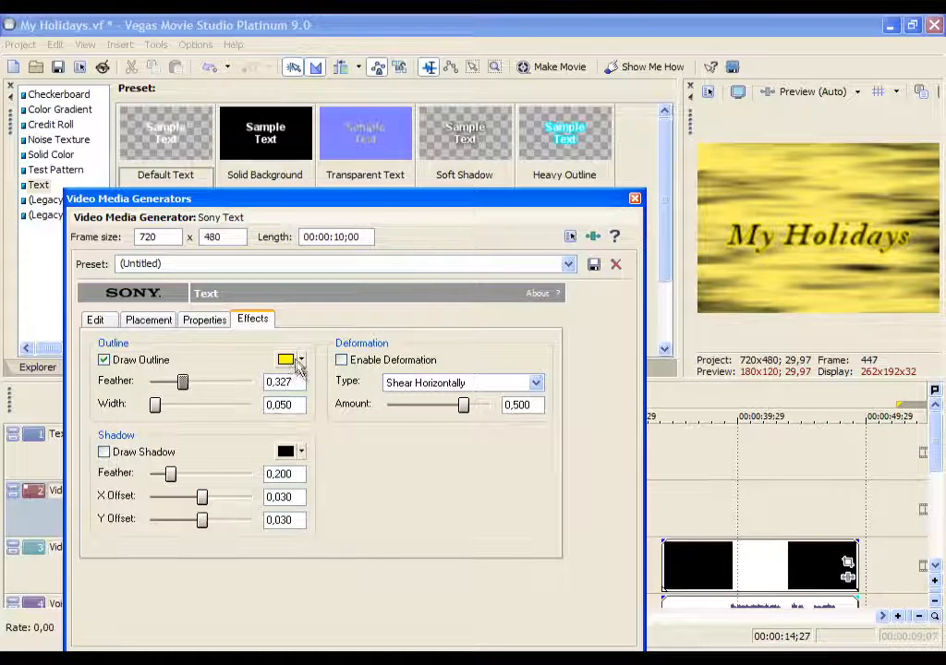
click(299, 362)
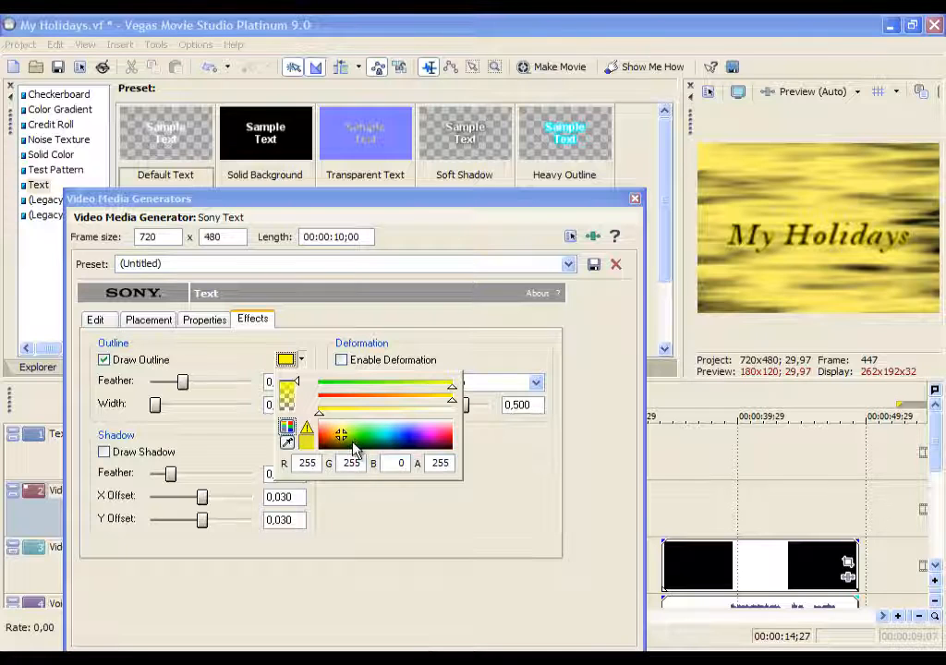
click(391, 446)
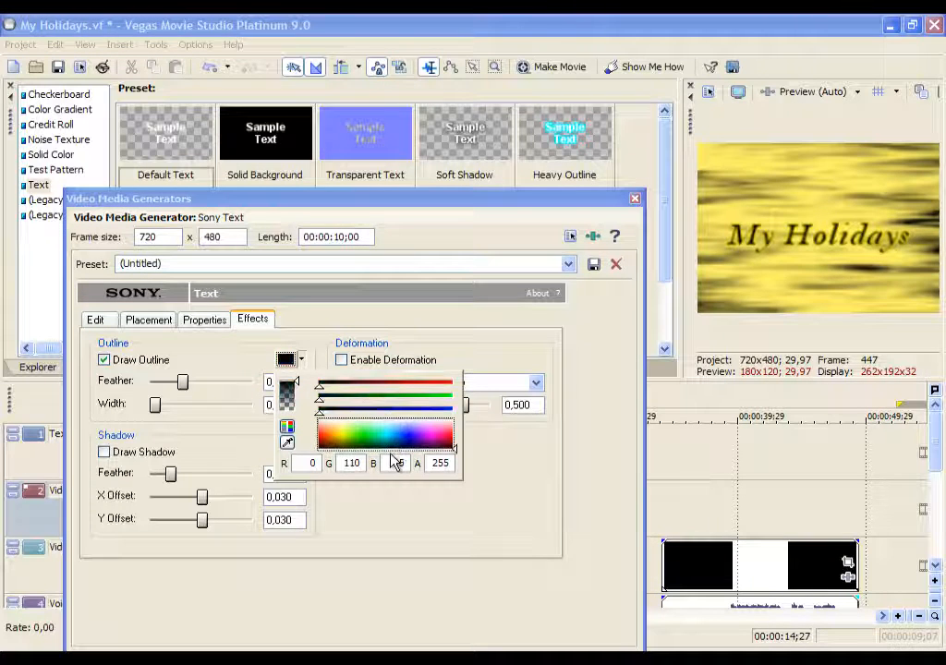
drag(349, 439, 336, 436)
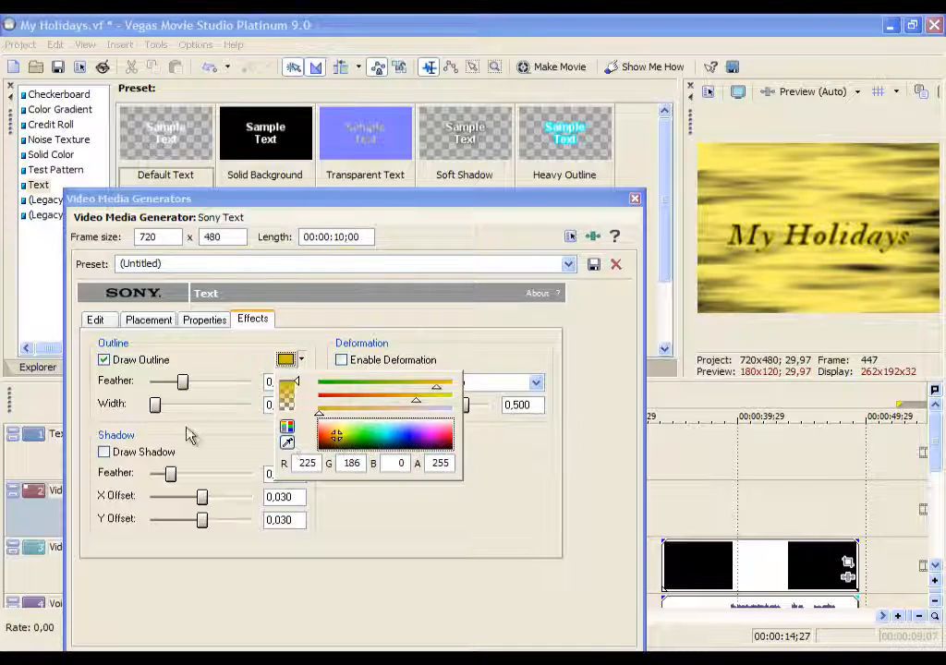
click(207, 427)
Adjust the title outline to a width of about 0,445 and a feather of about 0,181
drag(156, 404, 255, 403)
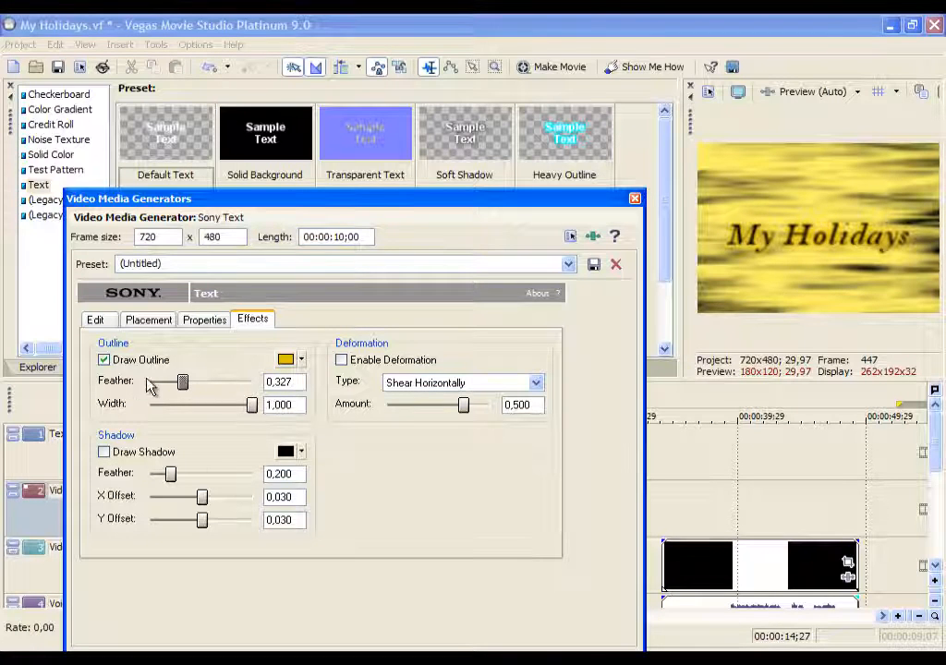
mouse_move(184, 382)
mouse_down()
mouse_move(150, 382)
mouse_move(170, 383)
mouse_up()
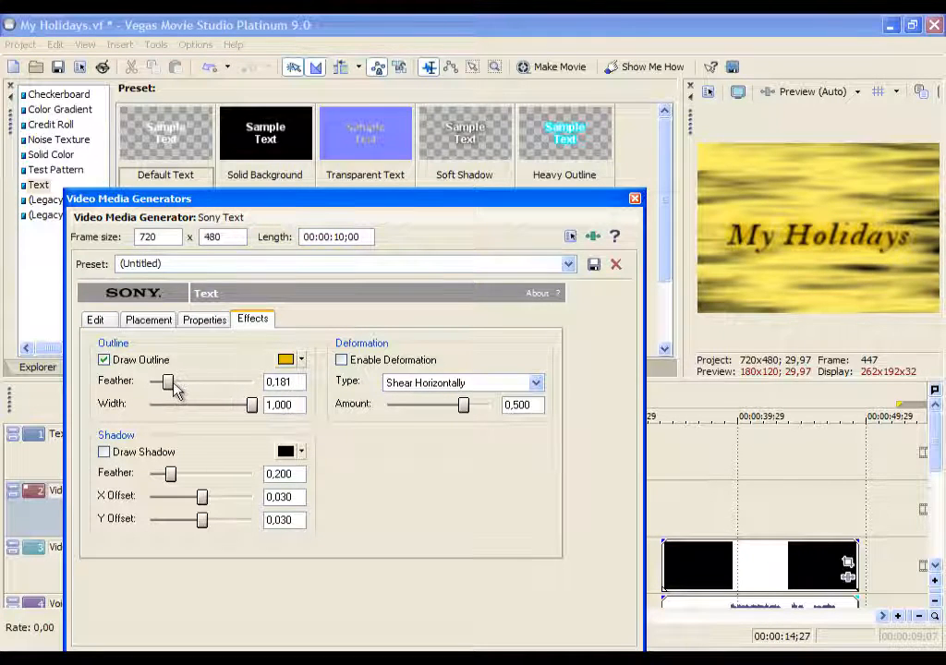
drag(250, 403, 198, 413)
Add a shadow to the title with X and Y offsets of about 0,109 and a feather of about 0,400
click(154, 454)
drag(205, 502, 212, 525)
drag(170, 474, 197, 474)
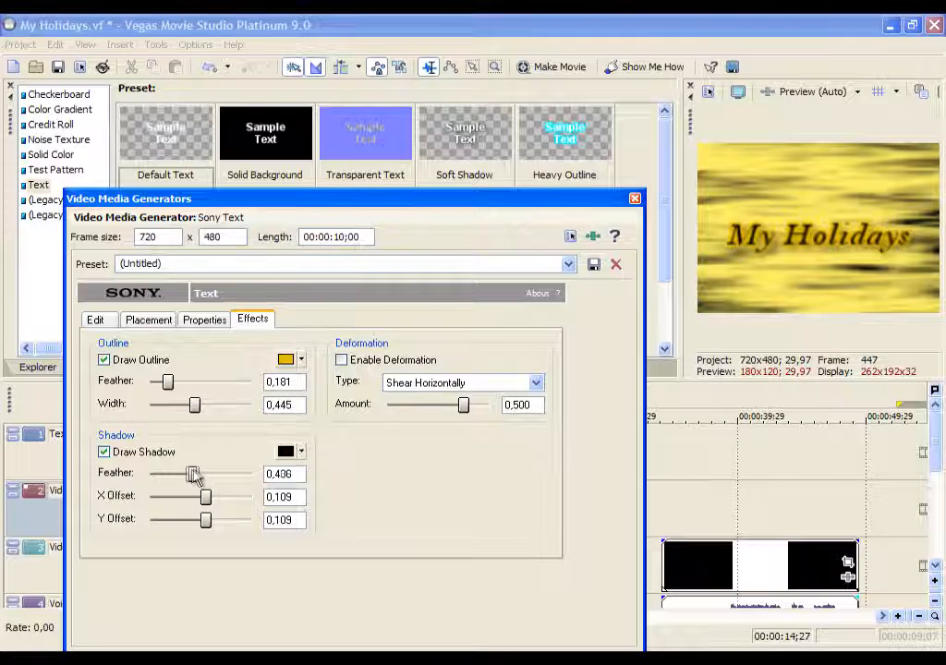
Enable a Squish Top deformation on the title with an amount of about 0,436 and close the generator settings
click(393, 361)
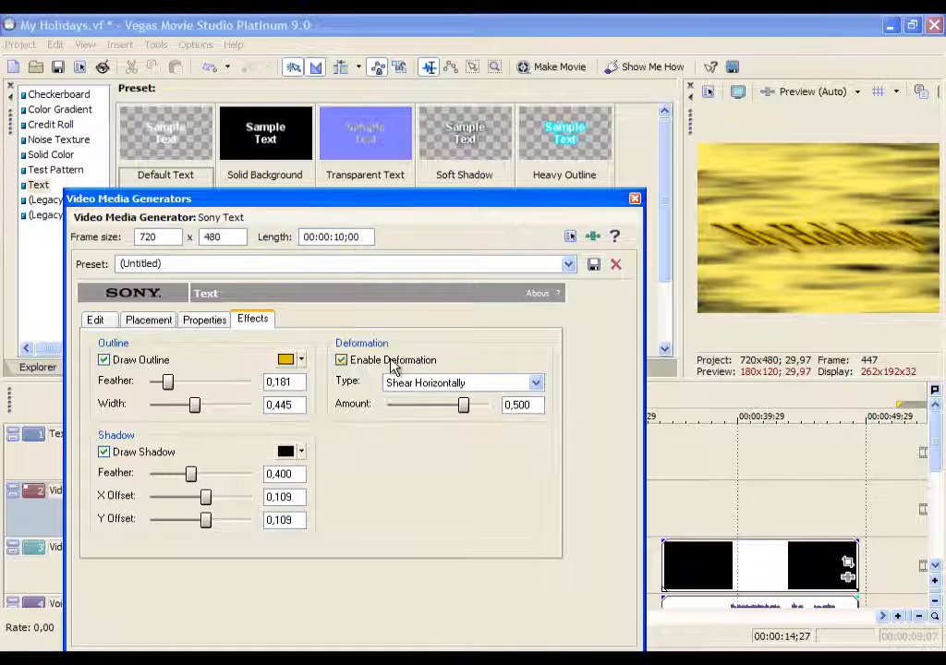
click(466, 388)
click(442, 421)
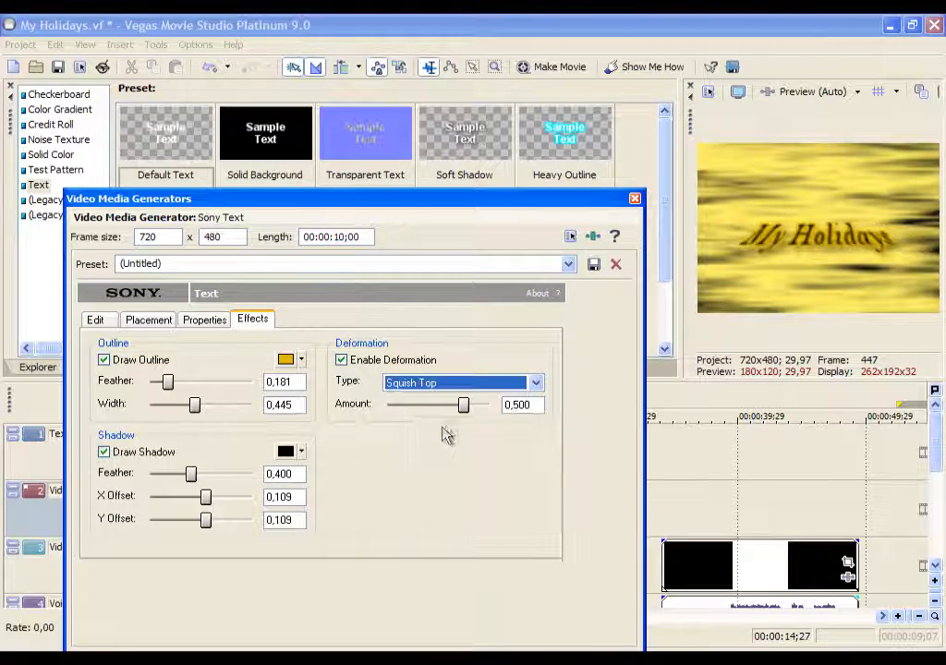
mouse_move(465, 405)
mouse_down()
mouse_move(399, 407)
mouse_move(491, 409)
mouse_move(461, 406)
mouse_up()
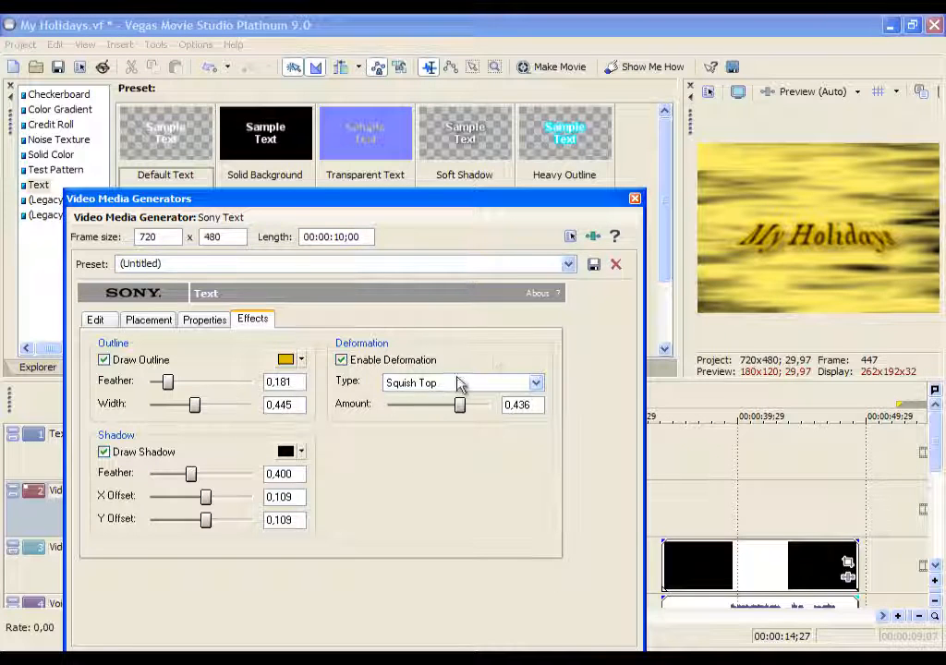
click(636, 199)
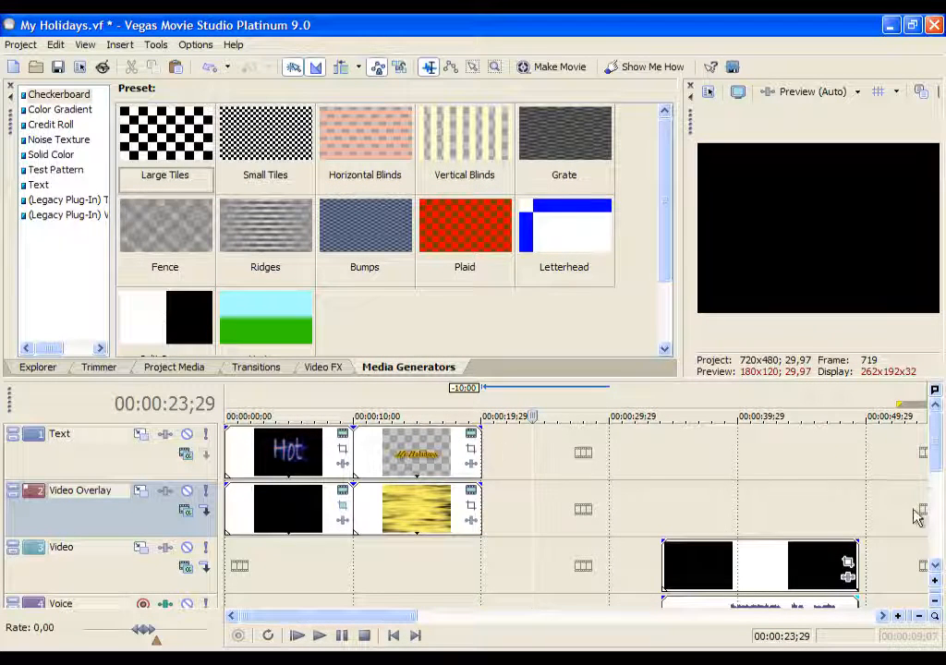
Examine the transition presets, including 3D Cascade, 3D Fly In/Out, 3D Shuffle, Clock Wipe and Cross Effect
click(303, 454)
click(416, 453)
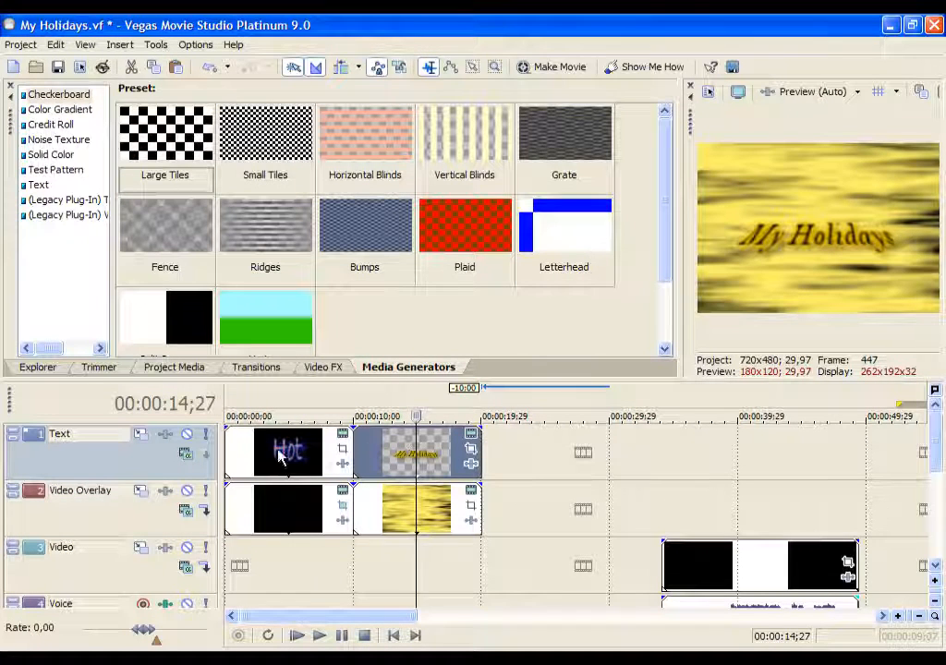
click(256, 369)
click(53, 109)
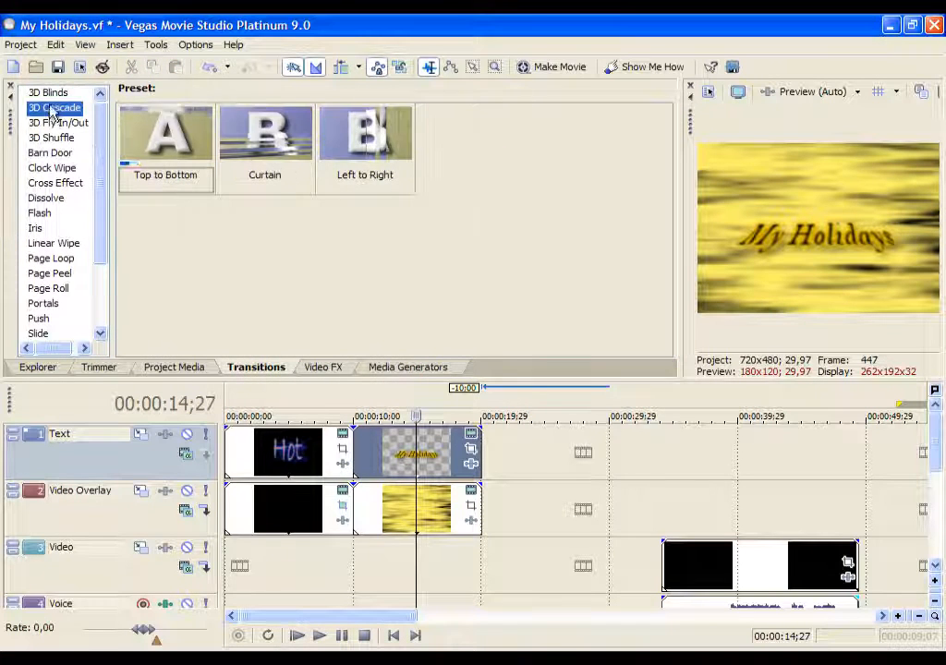
click(69, 123)
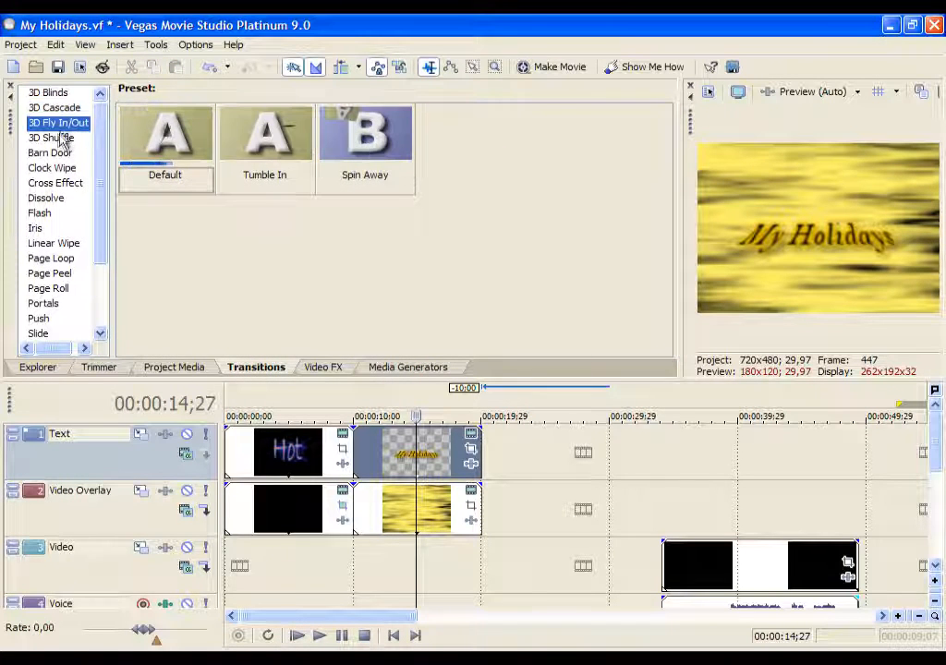
click(54, 138)
click(48, 167)
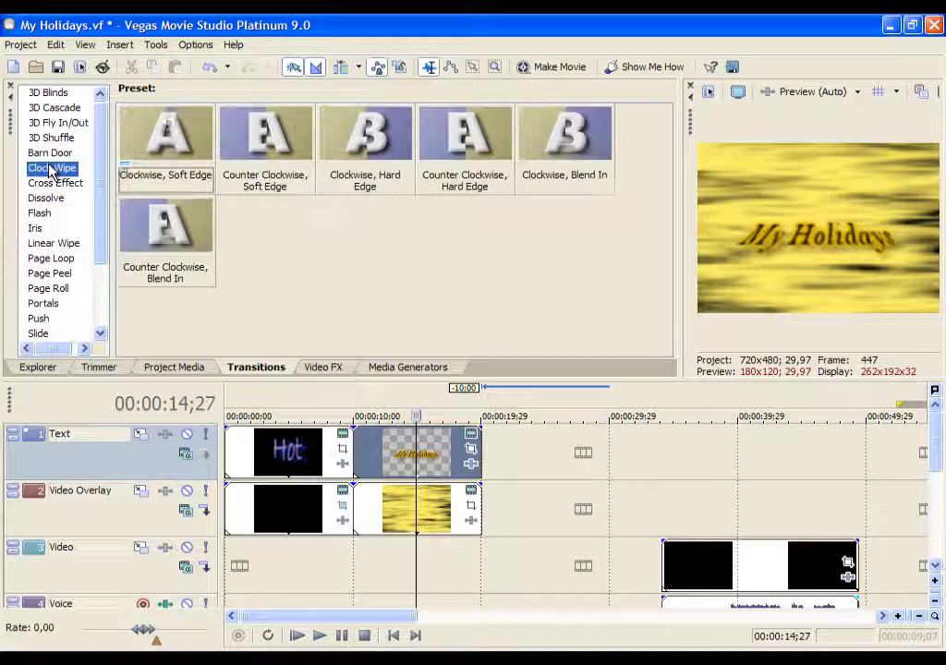
click(44, 183)
click(39, 138)
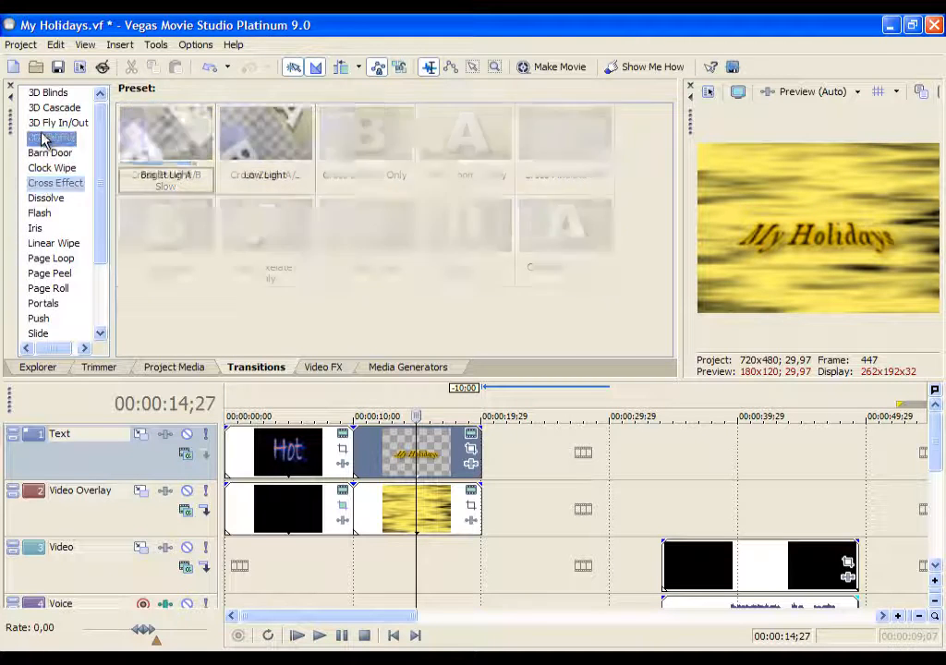
click(48, 124)
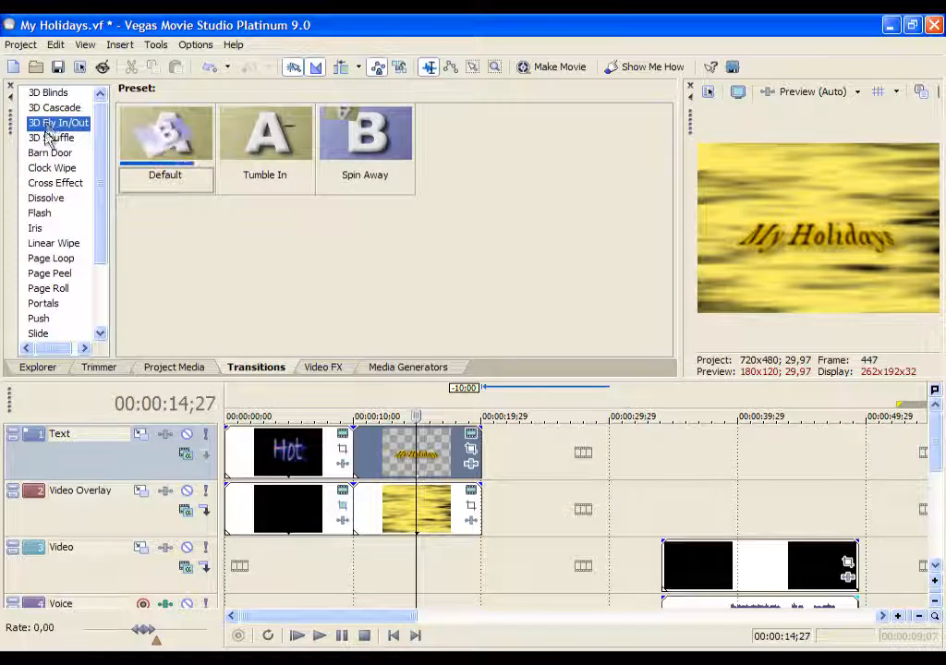
Apply the Bright Light preset of the 3D Shuffle transition between the "Hot" and "My Holidays" events on the Text track
click(48, 137)
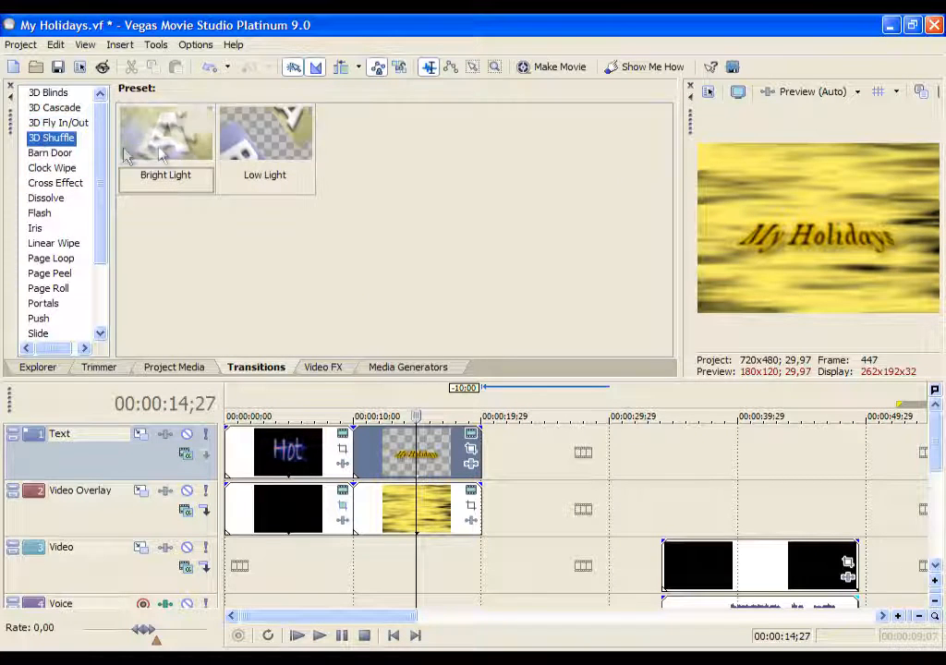
click(178, 192)
drag(170, 148, 359, 440)
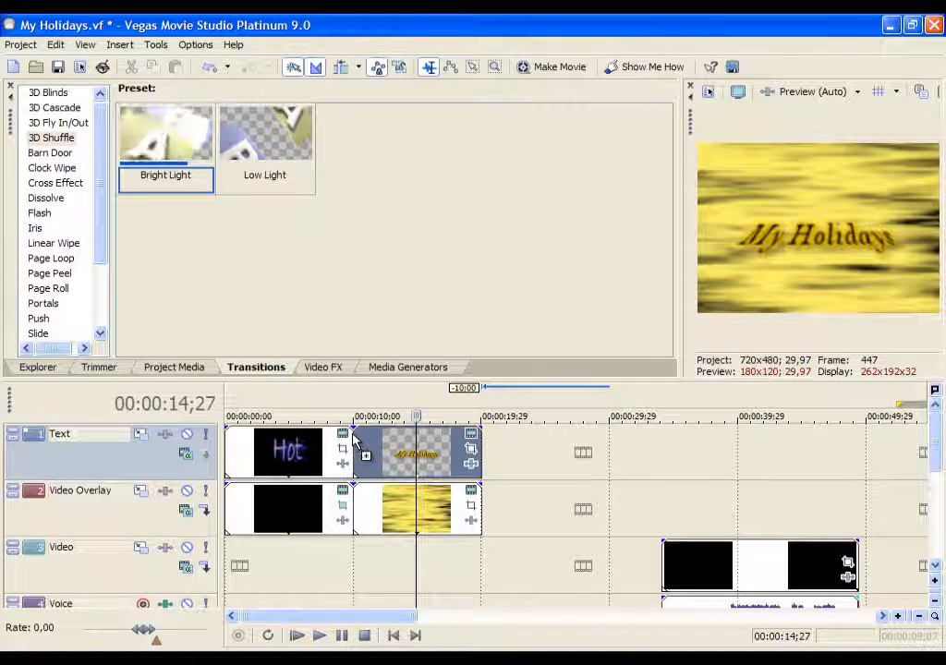
drag(355, 442, 354, 447)
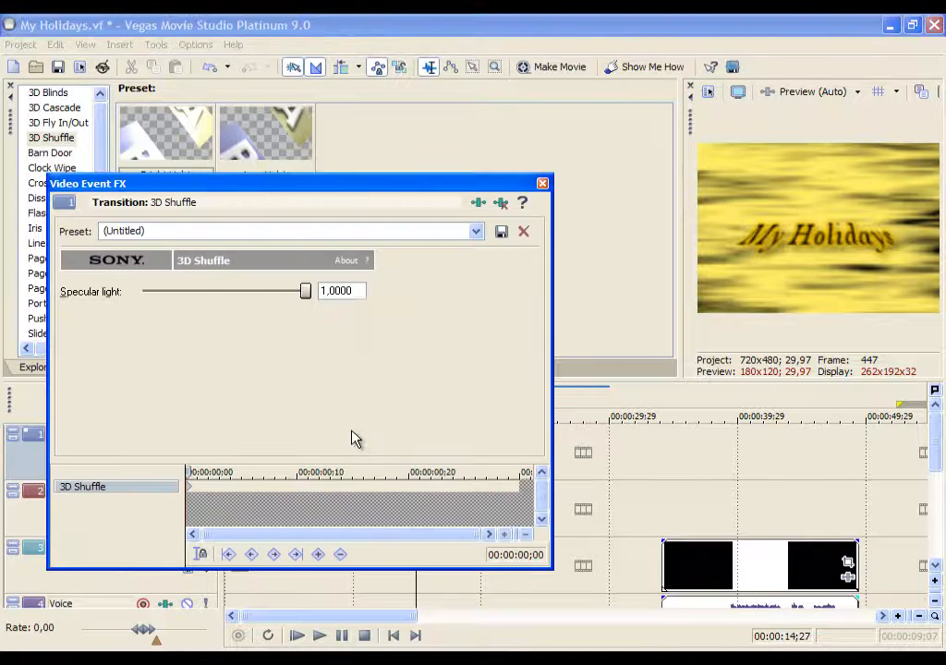
Reduce the 3D Shuffle transition's specular light to 0,0000 while previewing a frame inside the transition
mouse_move(306, 292)
mouse_down()
mouse_move(143, 290)
mouse_move(307, 290)
mouse_up()
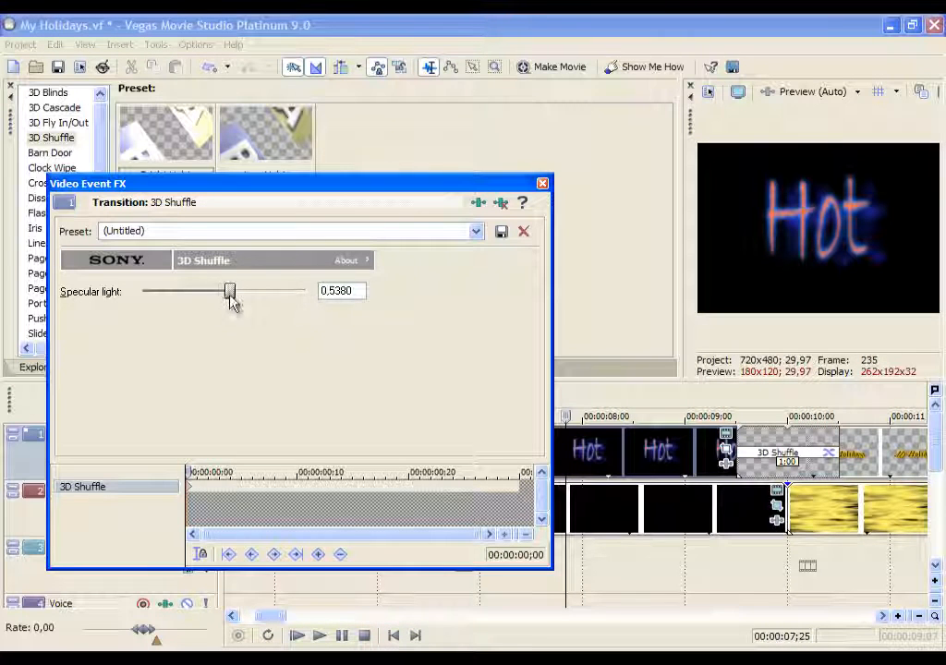
click(781, 563)
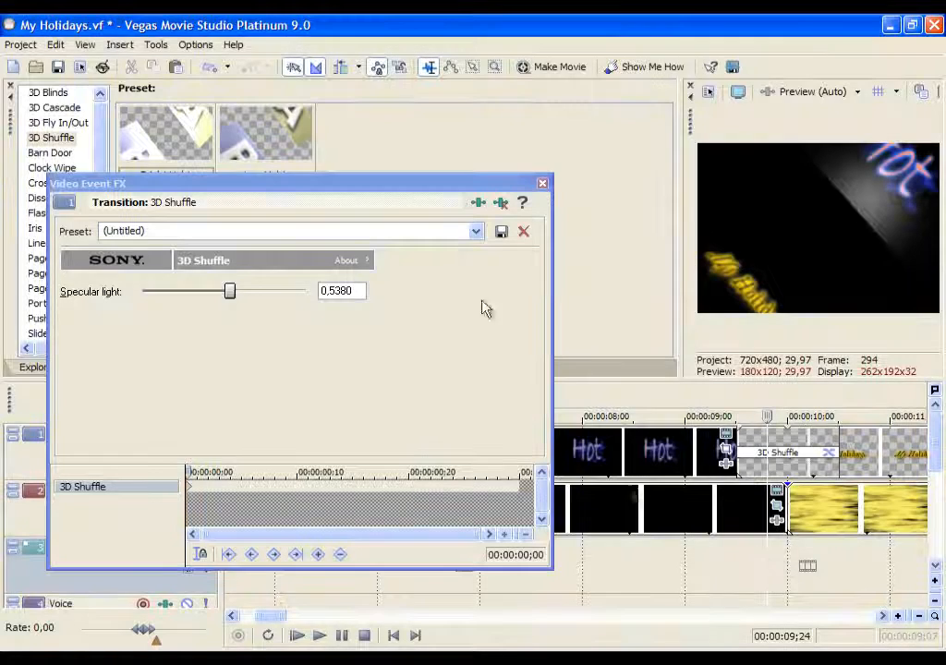
drag(231, 291, 81, 300)
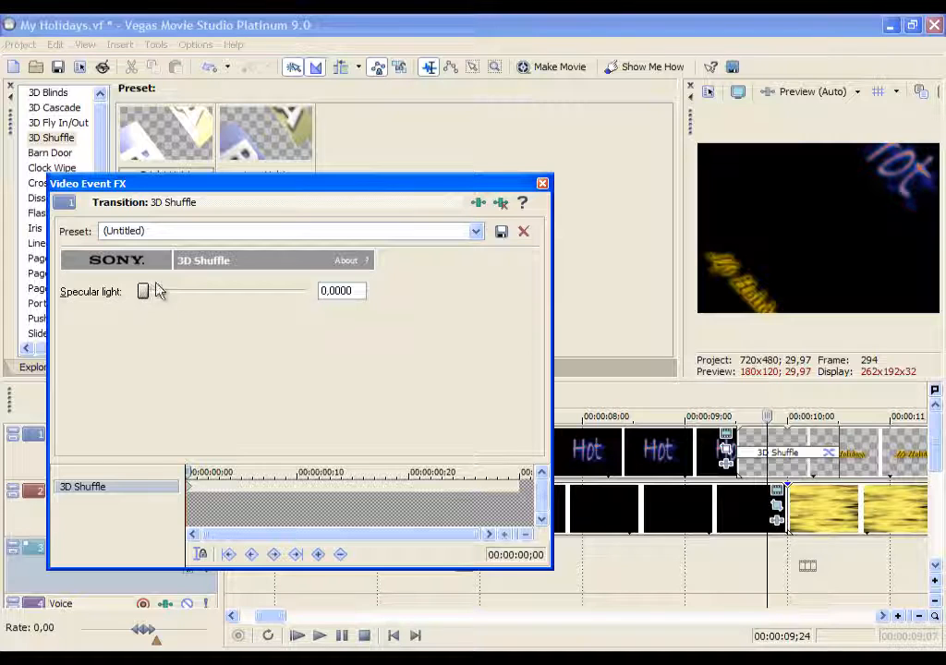
Play back the 3D Shuffle transition from just before it starts, and stop playback once it has passed
click(717, 572)
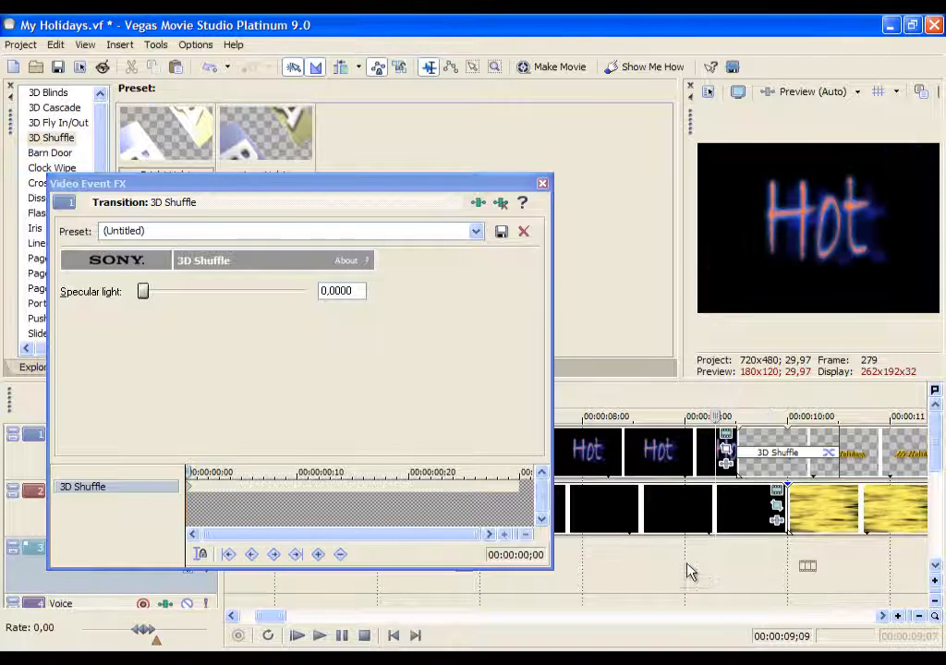
click(321, 636)
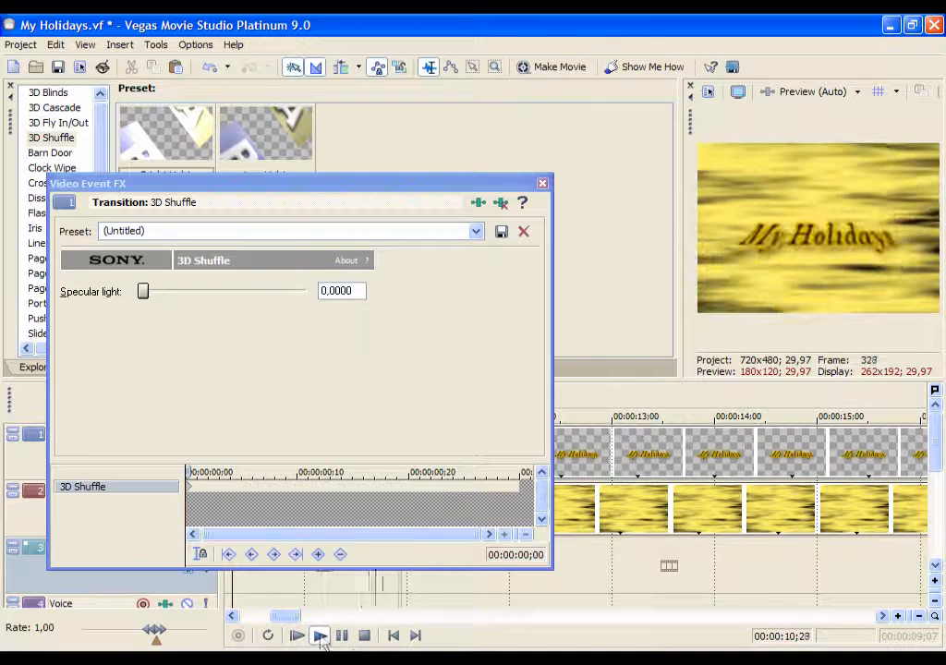
click(364, 636)
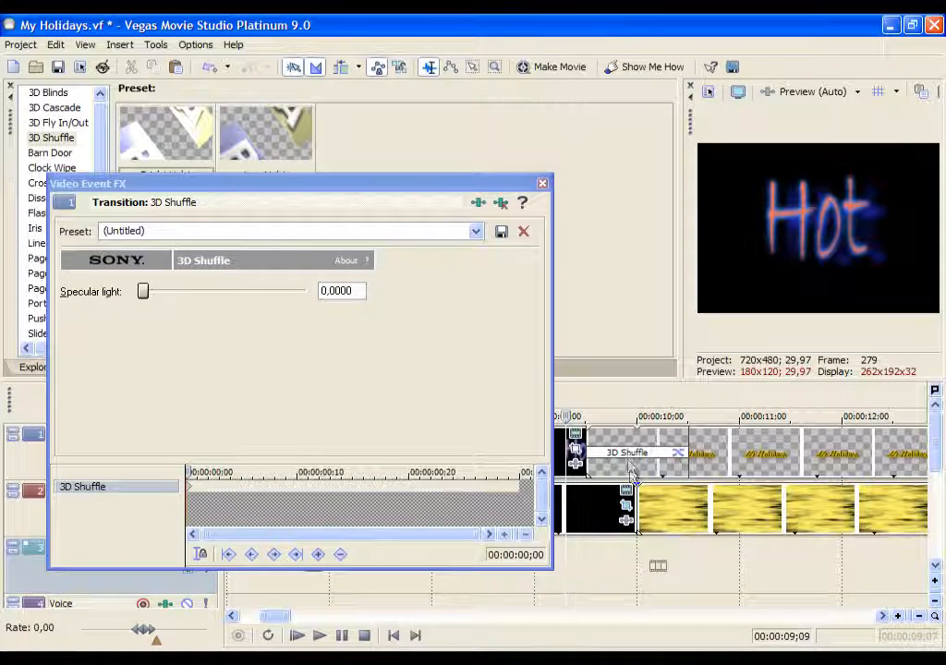
Try the Bright Light and Low Light presets on the 3D Shuffle transition with the cursor placed inside it
click(448, 438)
click(476, 231)
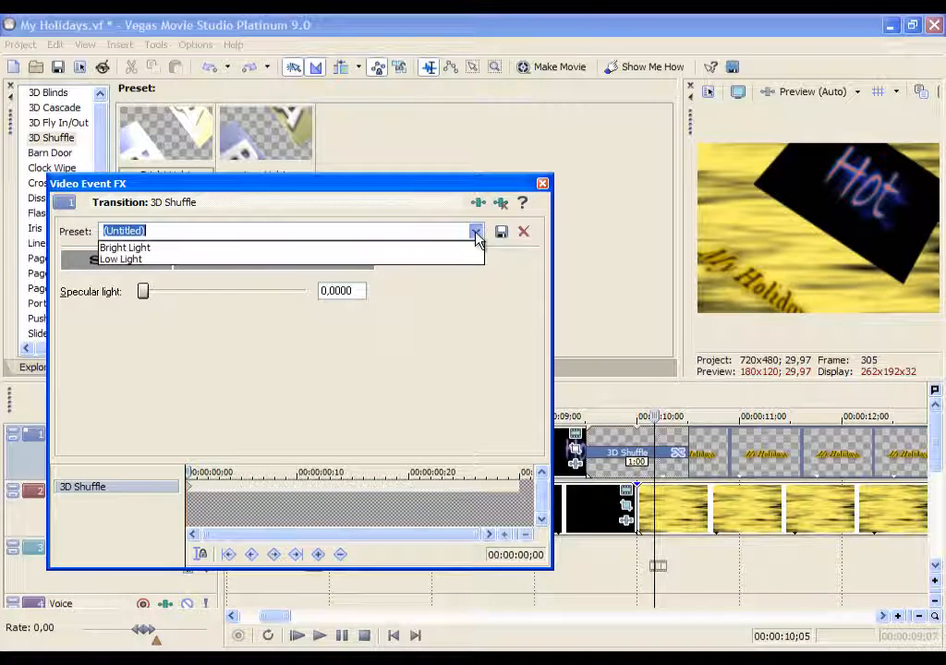
click(159, 249)
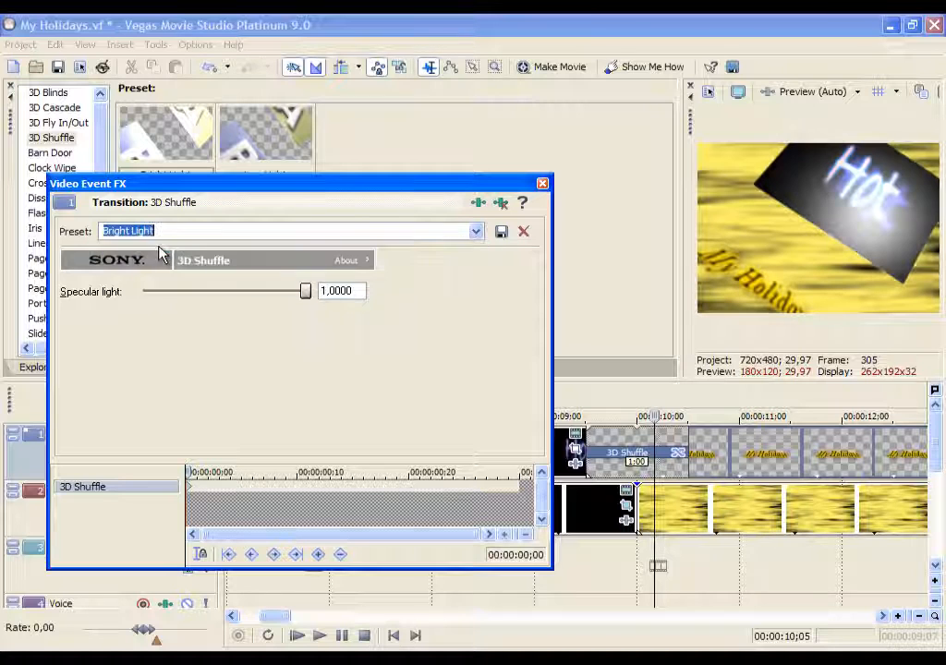
click(339, 231)
click(214, 258)
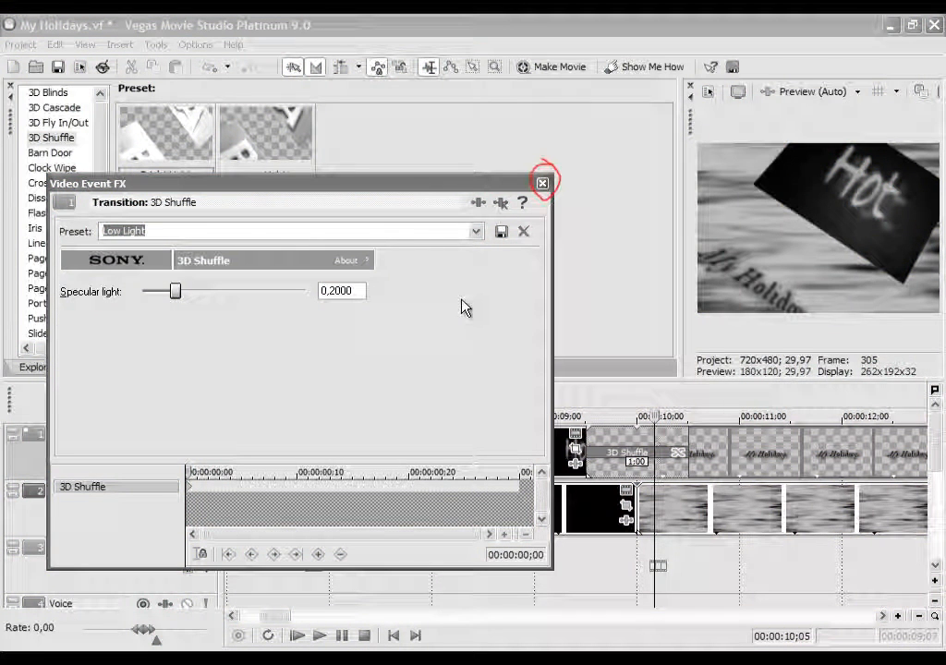
Remove the 3D Shuffle transition from the overlap between the "Hot" and "My Holidays" titles
click(417, 212)
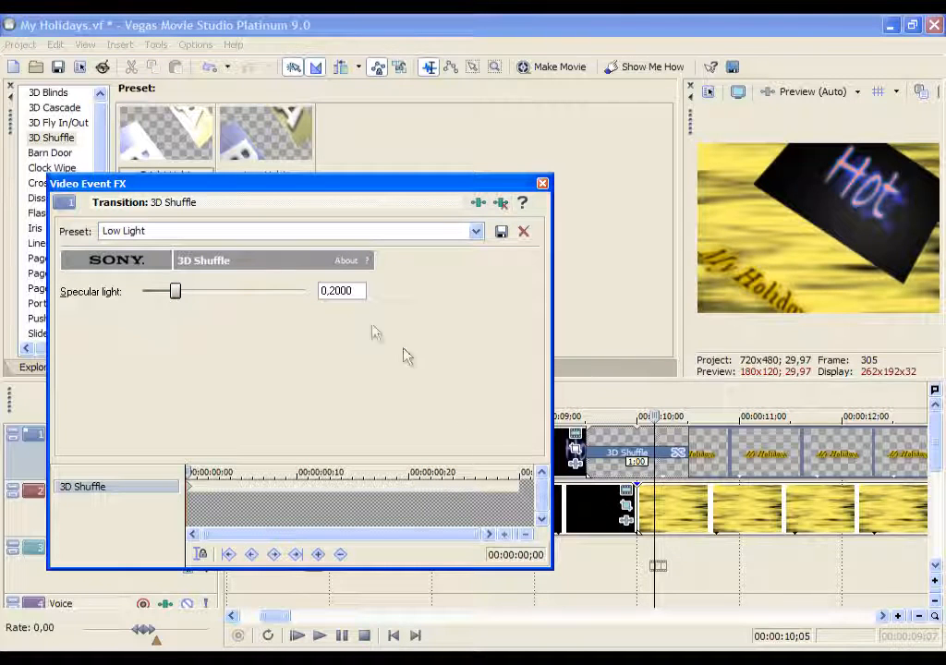
click(501, 205)
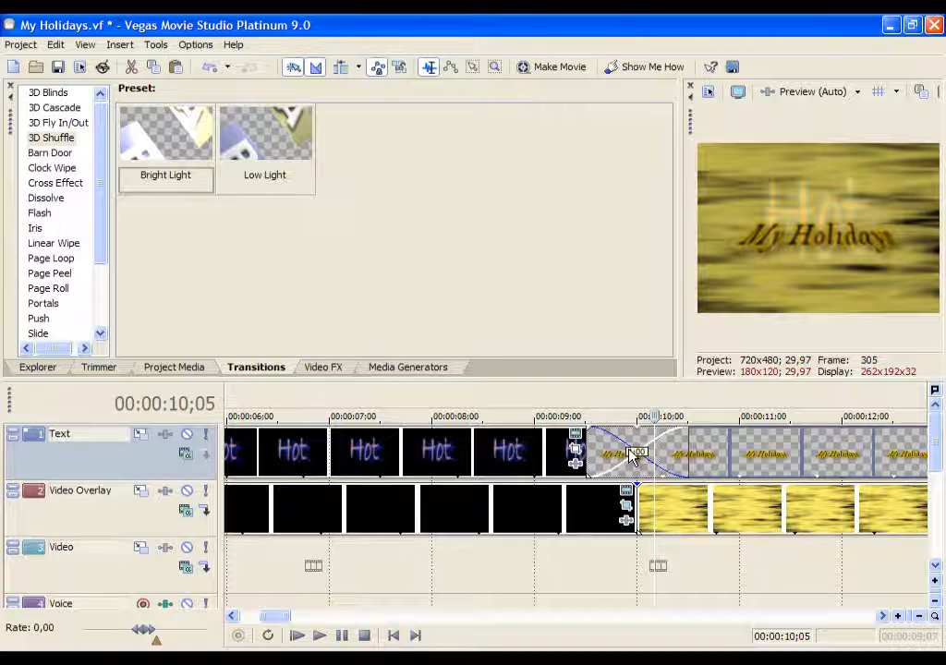
scroll(631, 455, down, 2)
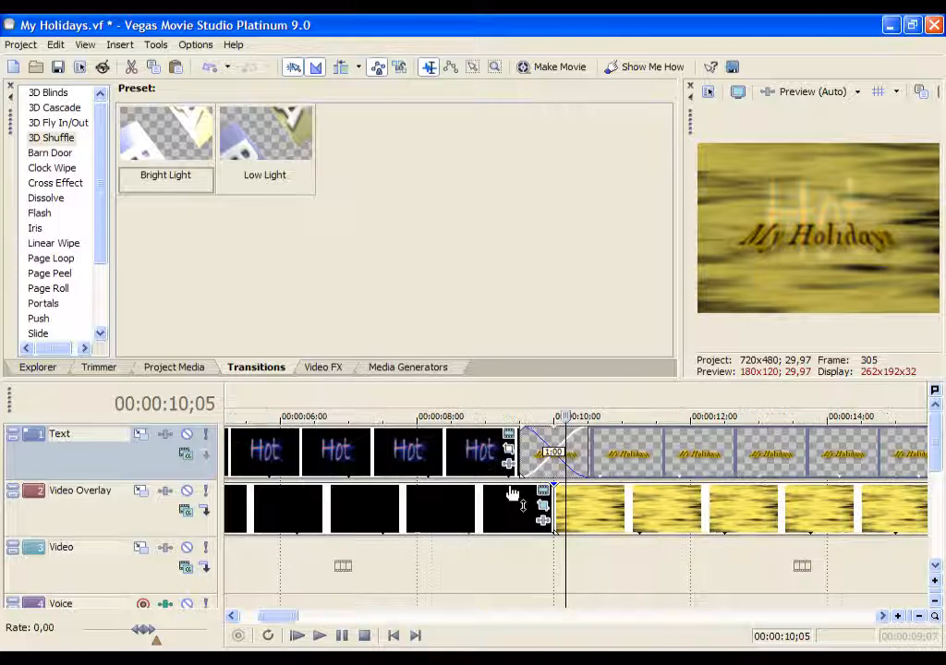
Butt the "My Holidays" title against the end of the "Hot" title and apply the Additive Dissolve transition to that cut
drag(623, 453, 695, 452)
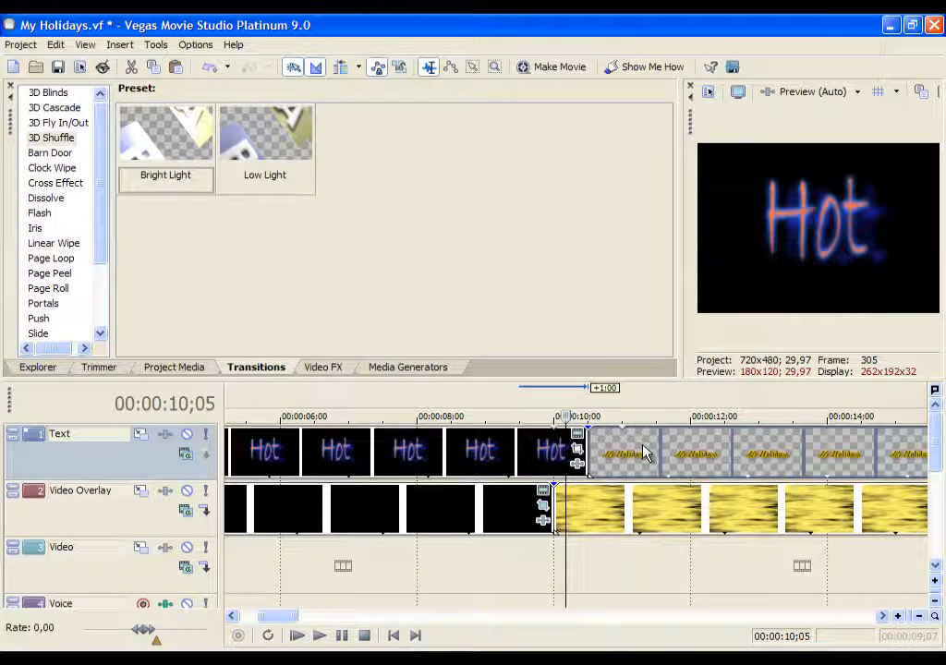
scroll(478, 465, down, 4)
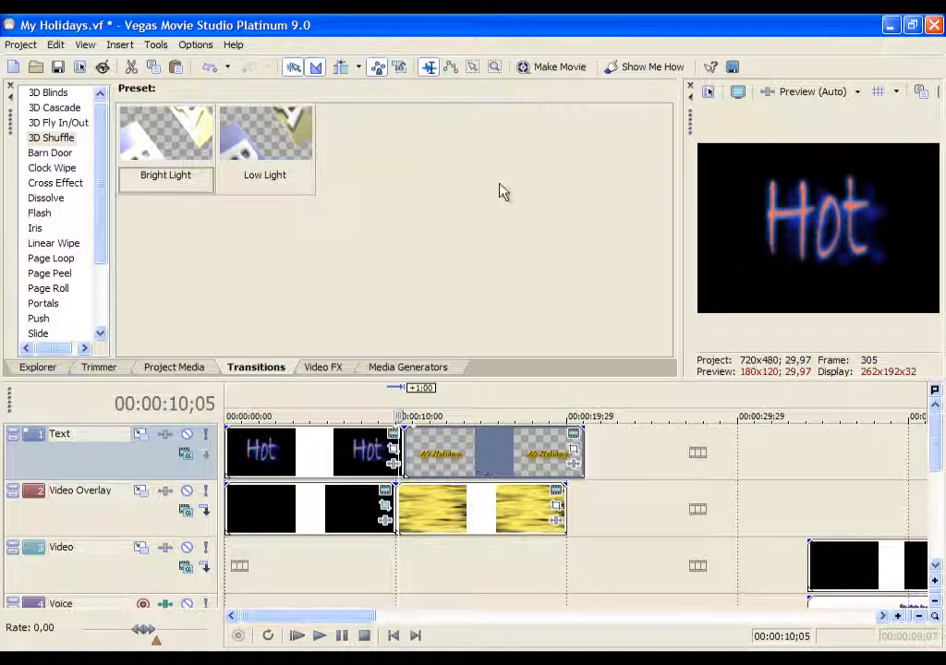
click(46, 201)
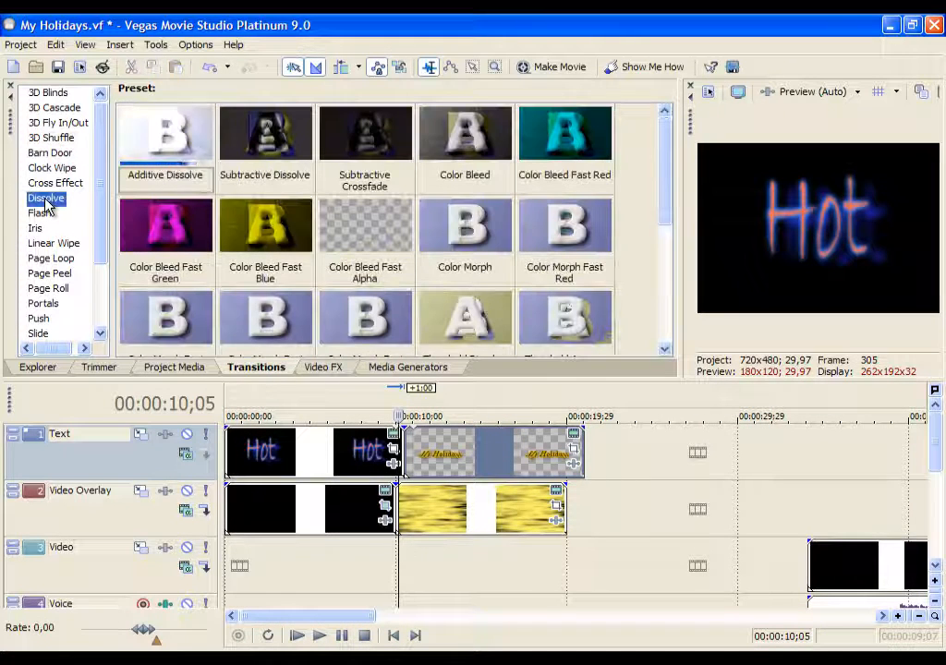
drag(131, 140, 162, 131)
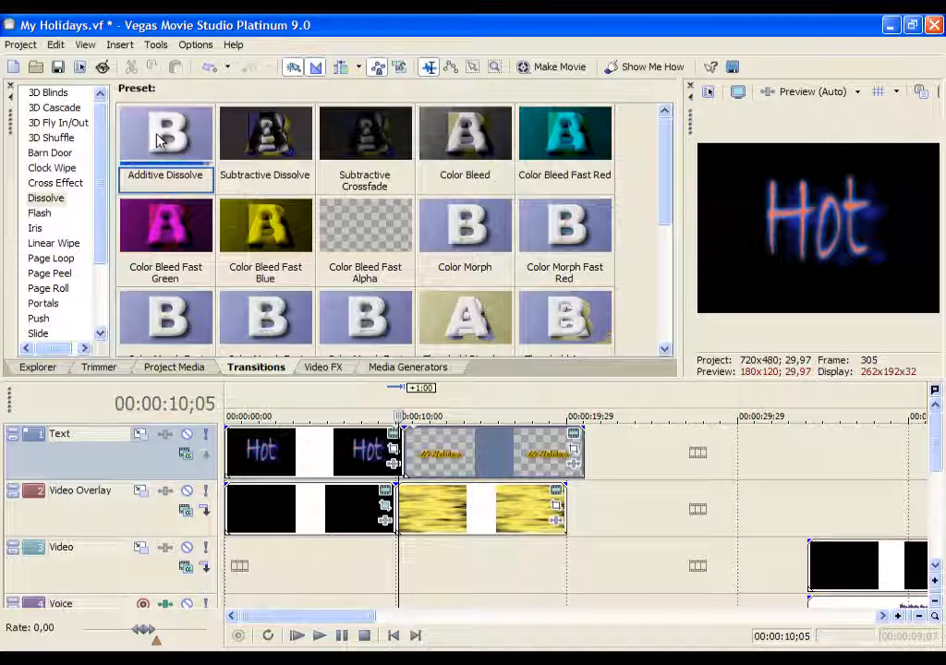
drag(159, 138, 404, 450)
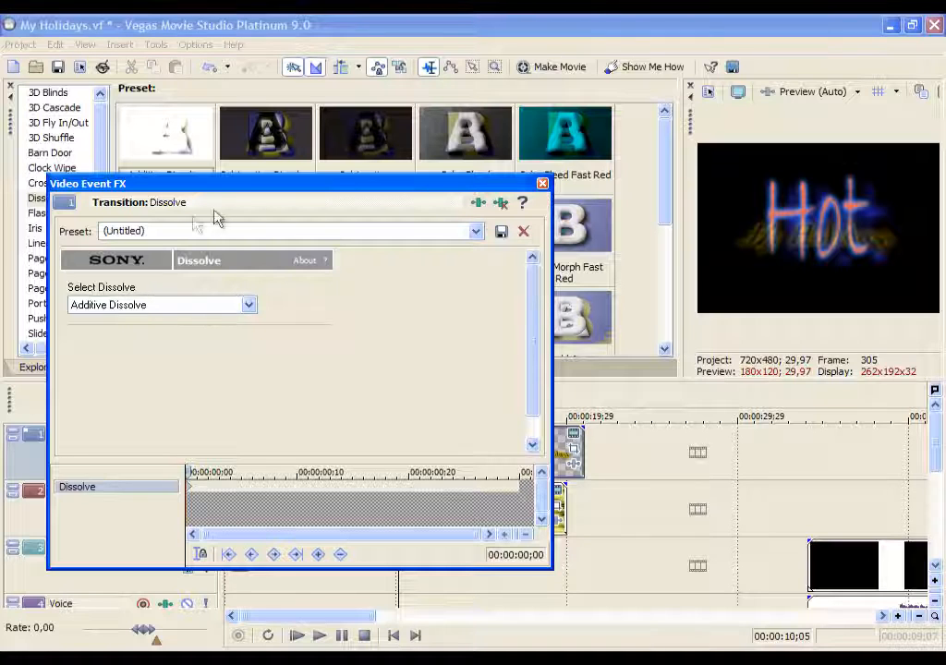
drag(416, 184, 140, 216)
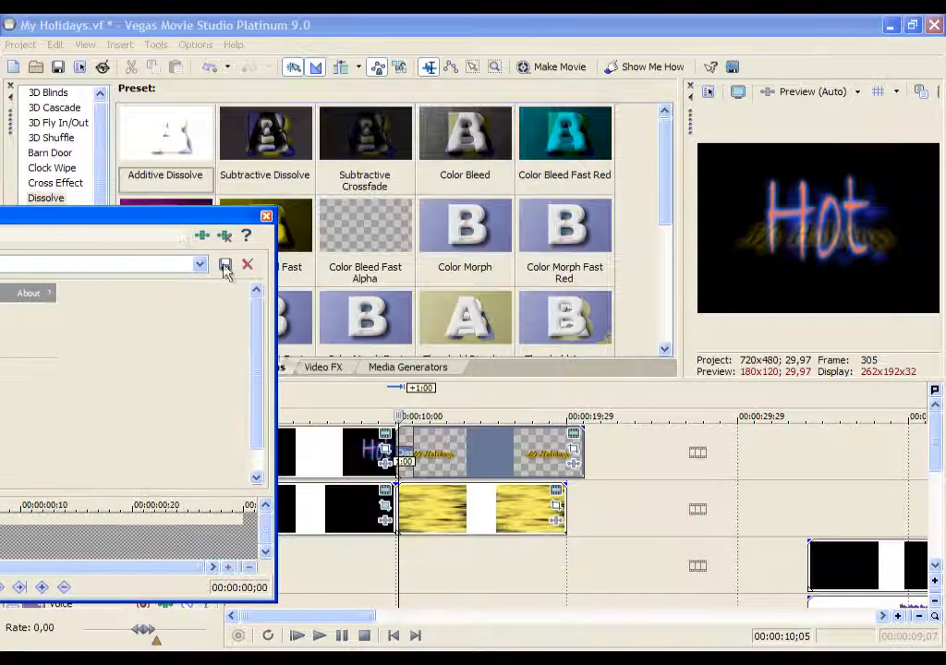
Play back the Additive Dissolve between the titles from 00:00:07;04, stop, and close the transition's properties
click(372, 562)
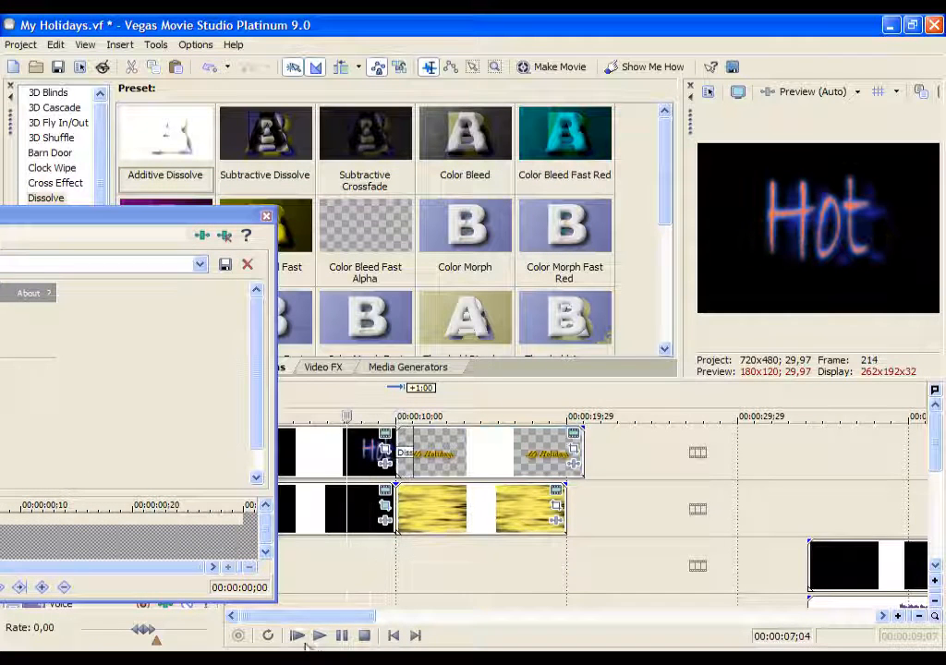
click(319, 636)
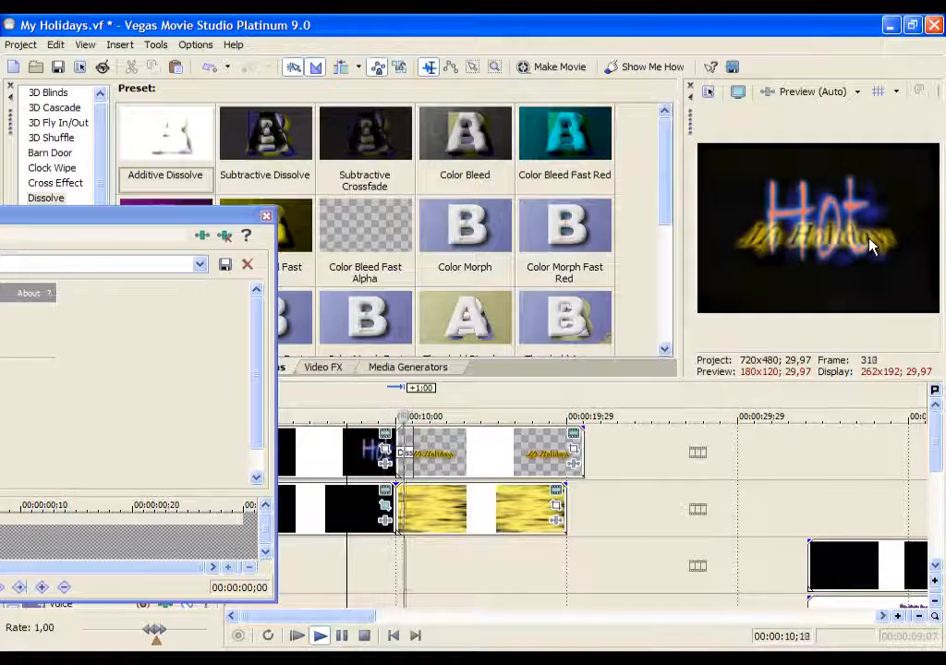
click(364, 635)
drag(214, 216, 609, 196)
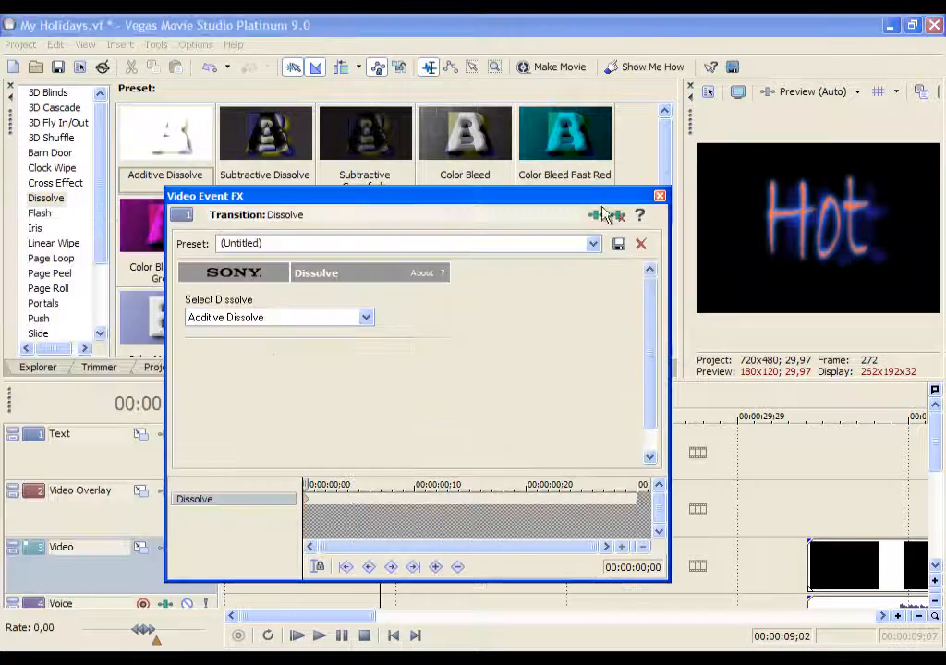
click(659, 196)
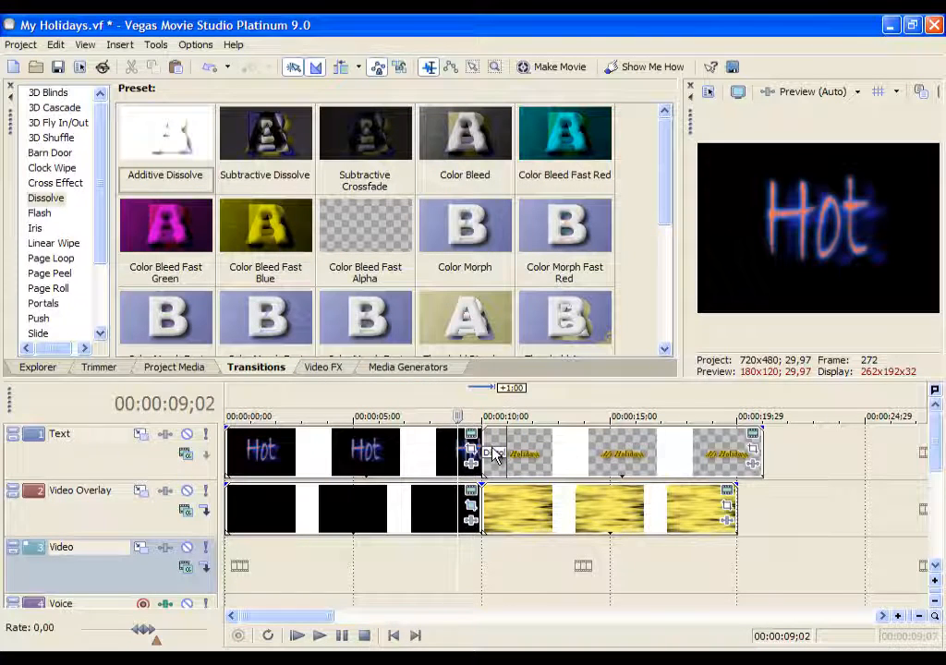
Reopen the properties of the Dissolve transition between the titles from its event, and close them
click(496, 455)
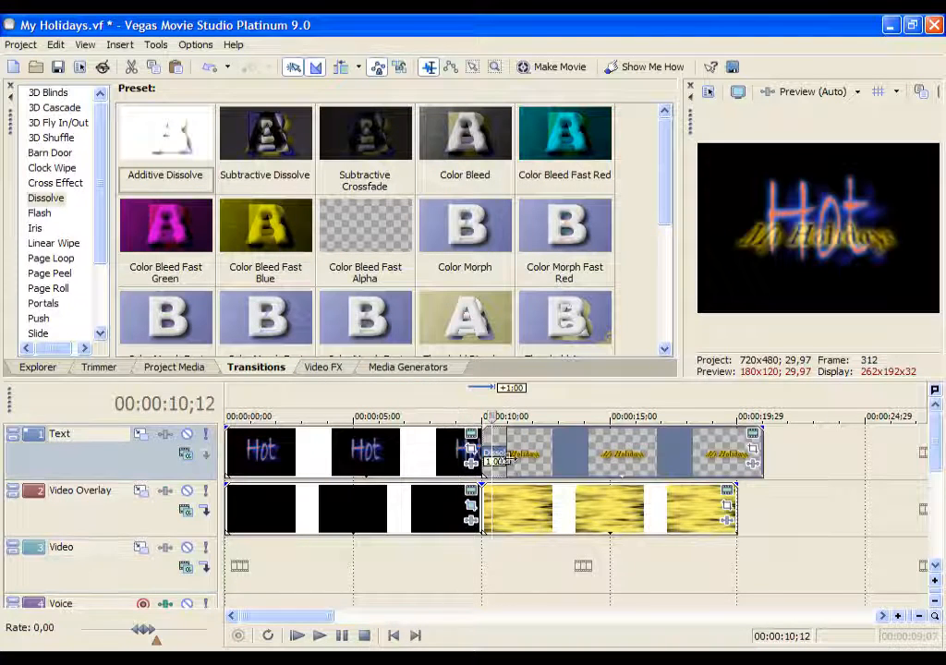
scroll(555, 473, up, 4)
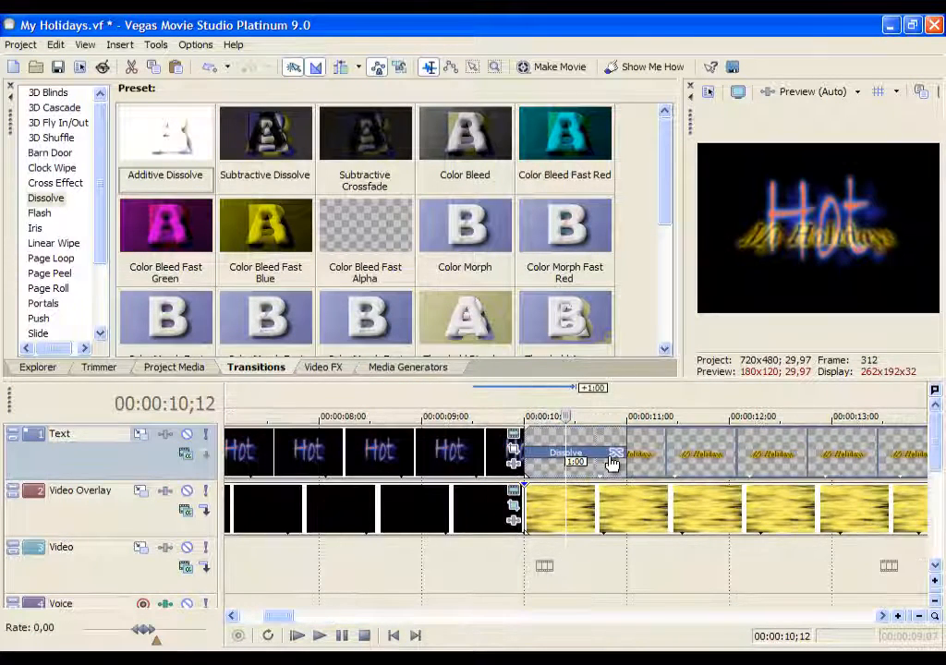
click(612, 458)
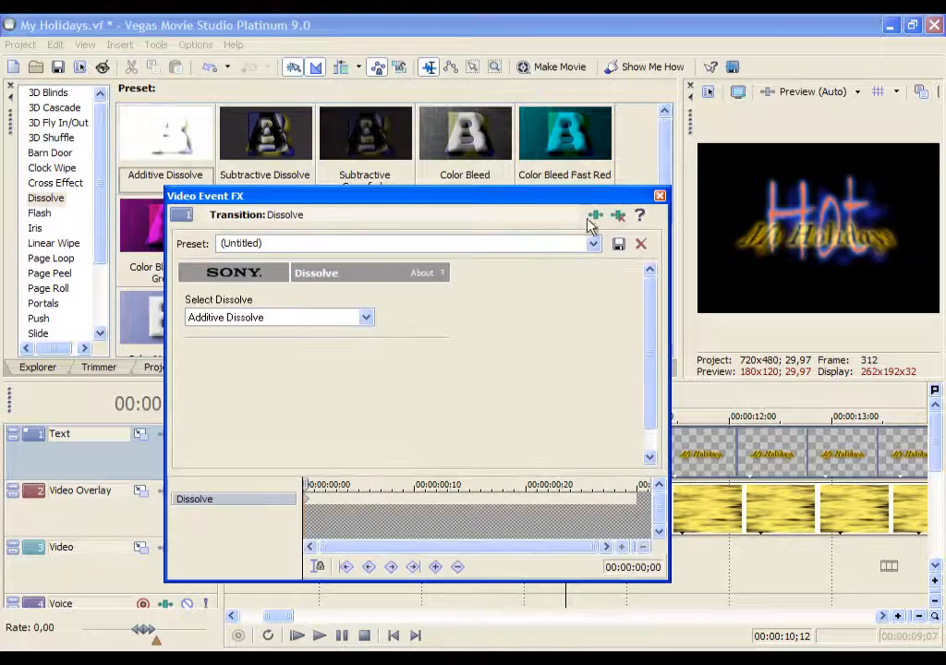
click(660, 196)
Pull the "My Holidays" title out of the overlap and shift both background events to meet at the titles' cut
drag(673, 453, 792, 450)
scroll(552, 508, down, 3)
scroll(547, 500, down, 2)
drag(490, 522, 511, 520)
mouse_move(331, 515)
mouse_down()
mouse_move(345, 513)
mouse_move(317, 501)
mouse_up()
scroll(528, 465, up, 3)
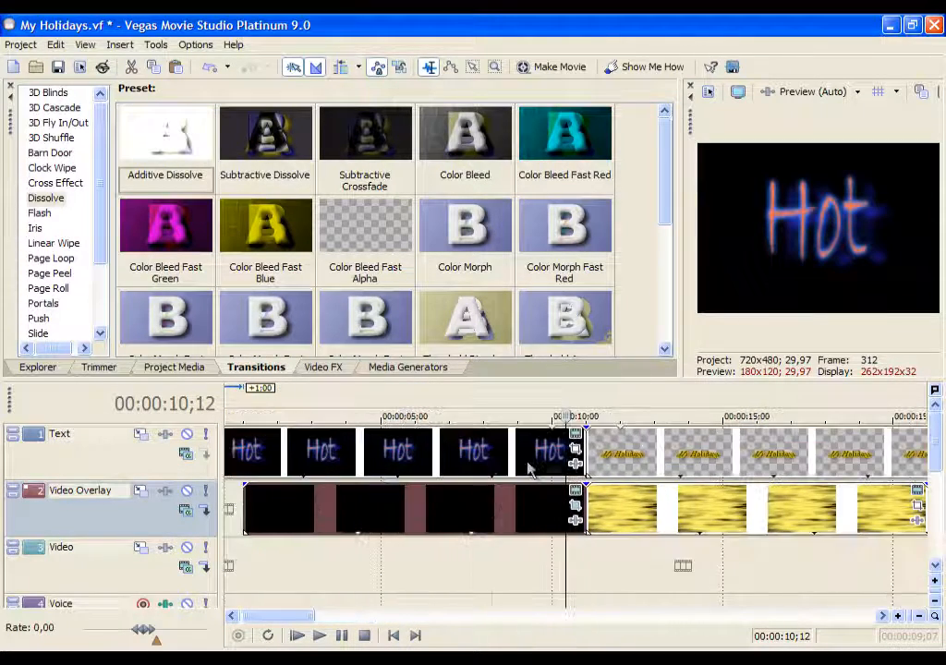
Reposition the titles and backgrounds so the cuts on the Text and Video Overlay tracks meet at 00:00:11;04
drag(657, 465, 710, 457)
drag(663, 500, 690, 500)
click(603, 451)
drag(536, 450, 544, 451)
drag(498, 507, 504, 506)
scroll(359, 489, down, 3)
drag(242, 454, 245, 456)
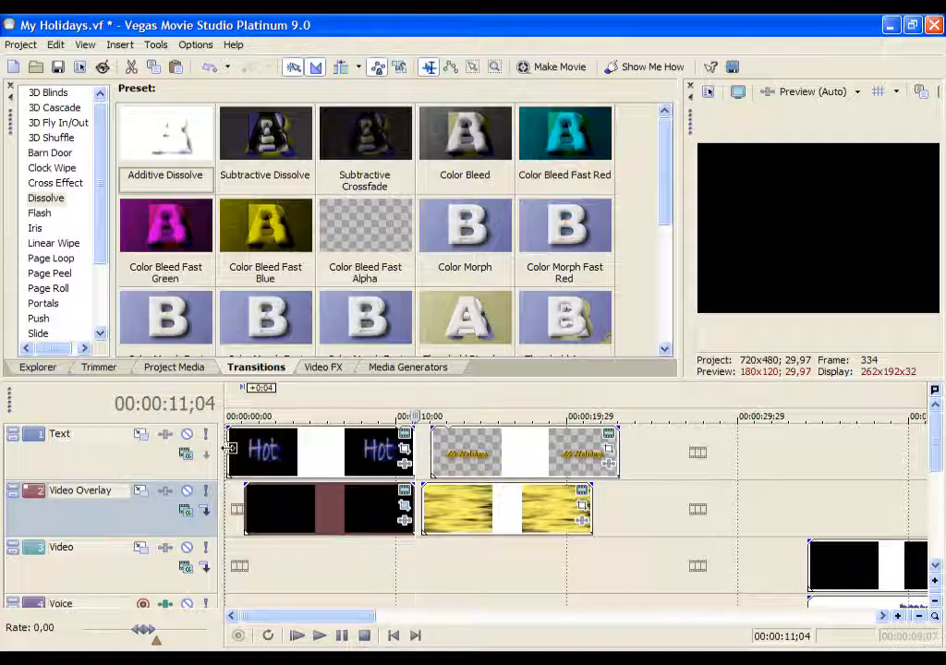
drag(507, 453, 494, 454)
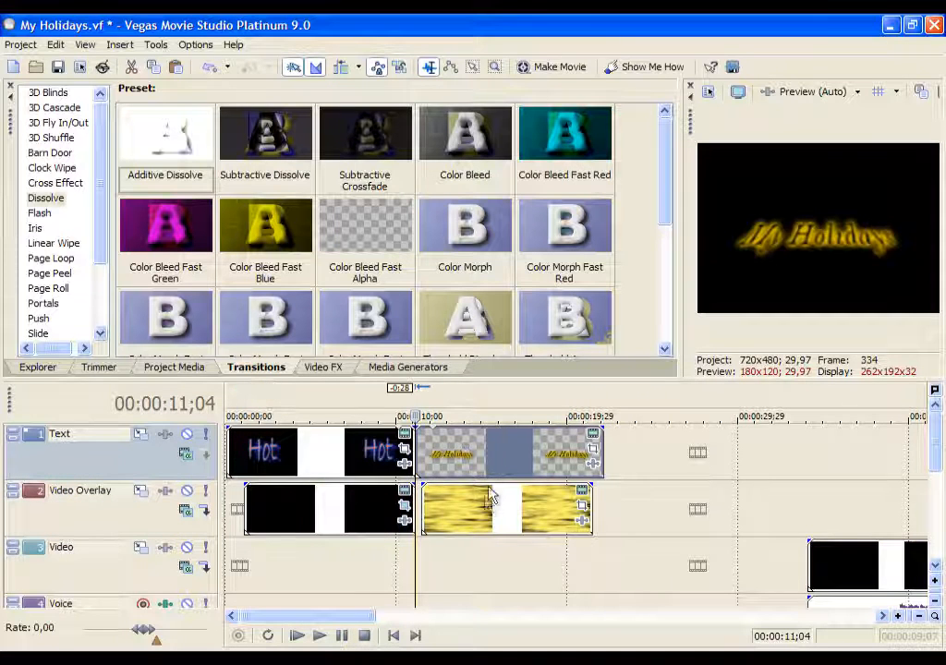
drag(491, 498, 478, 507)
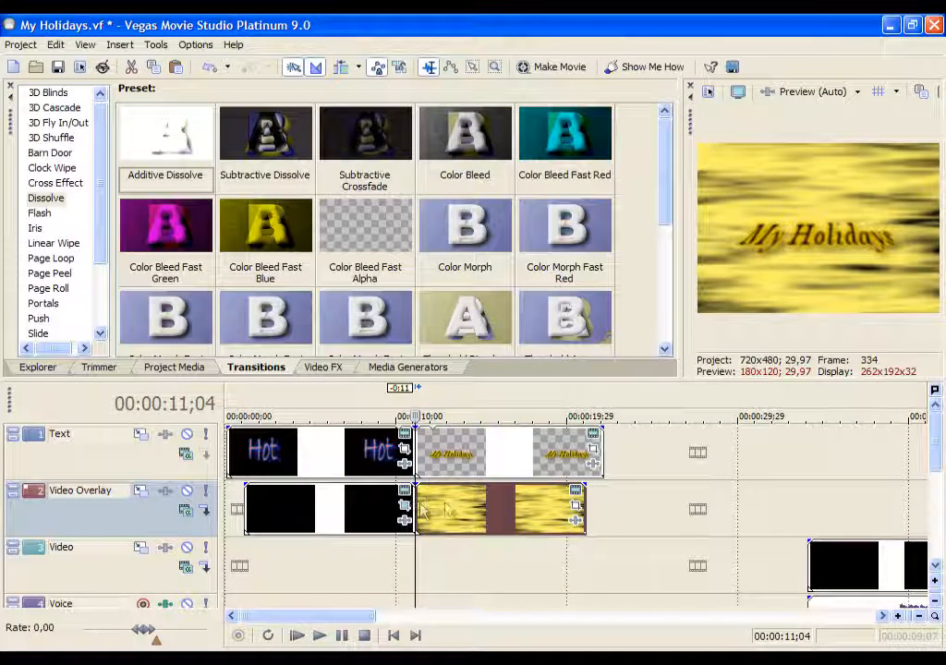
Apply Color Bleed Fast Green between the two backgrounds, and set its speeds to red 0,201, green 0,765 and blue 0,413
drag(173, 242, 417, 518)
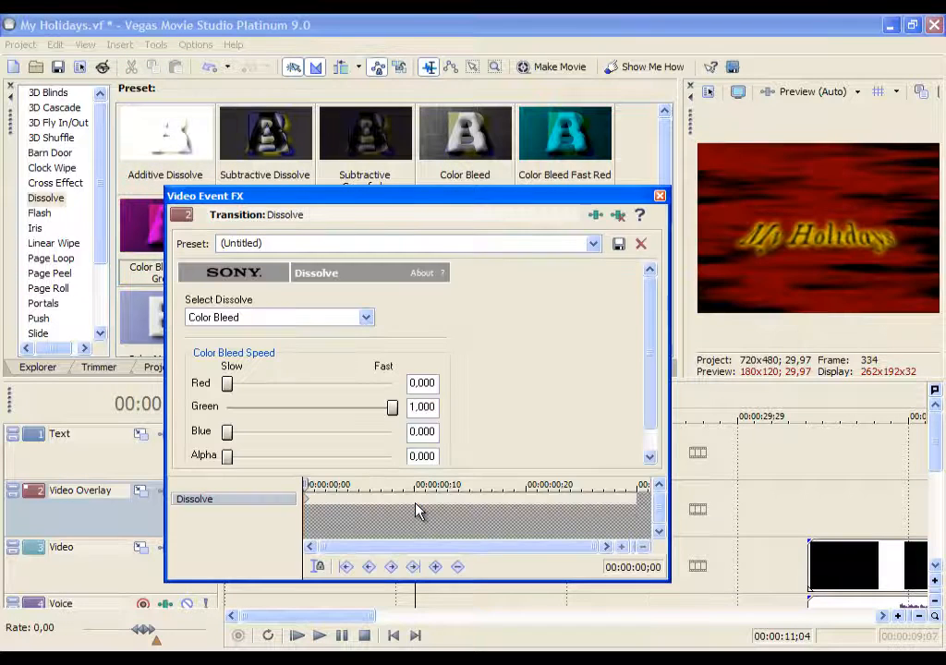
drag(393, 411, 295, 437)
drag(228, 386, 261, 395)
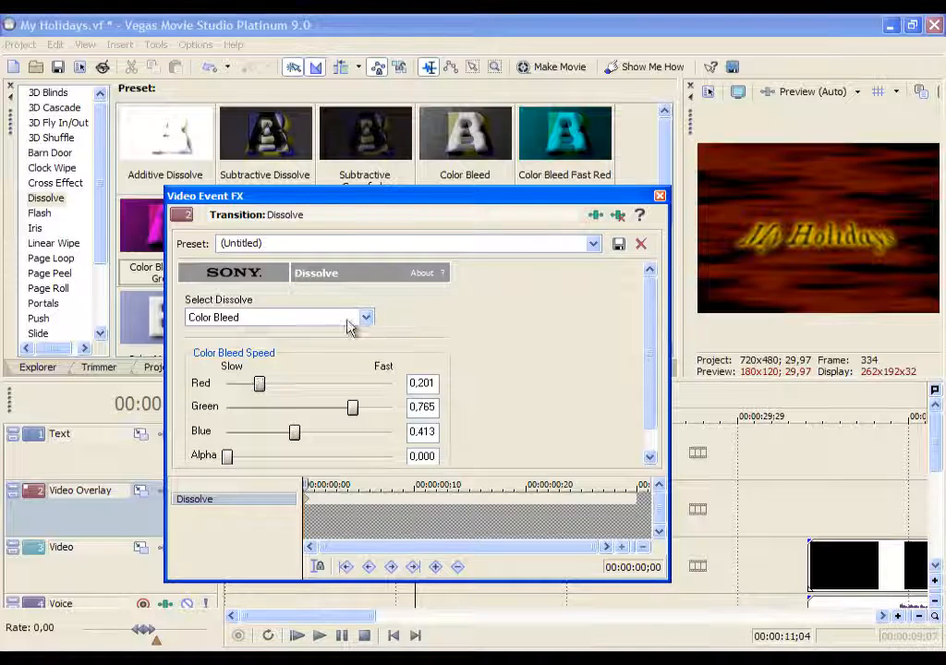
Try the Fade Through Color, Threshold Dissolve and Subtractive Dissolve types on the backgrounds' transition, and return it to Color Bleed
click(359, 318)
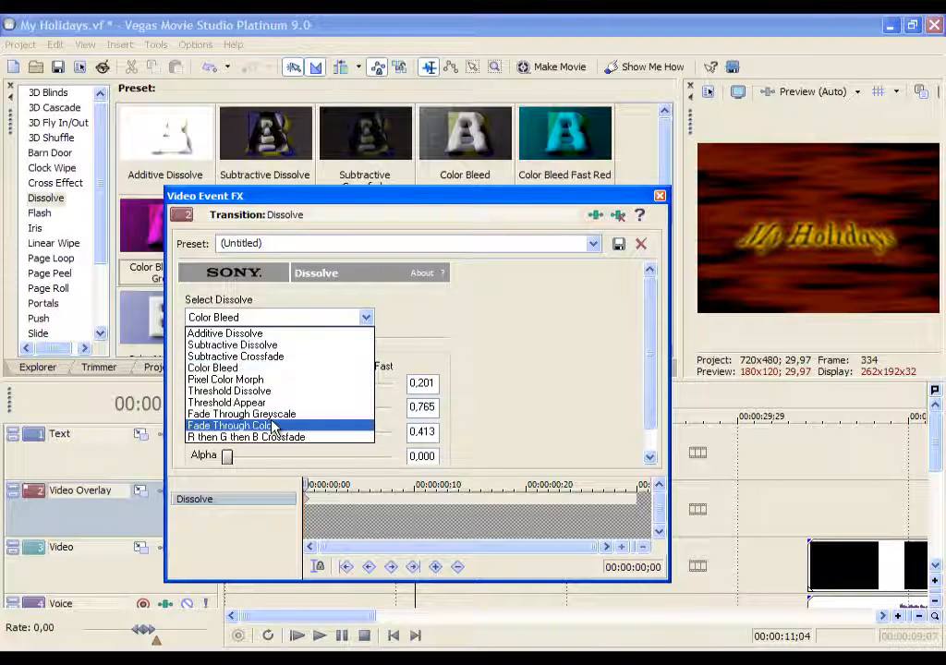
click(274, 427)
click(282, 321)
click(247, 391)
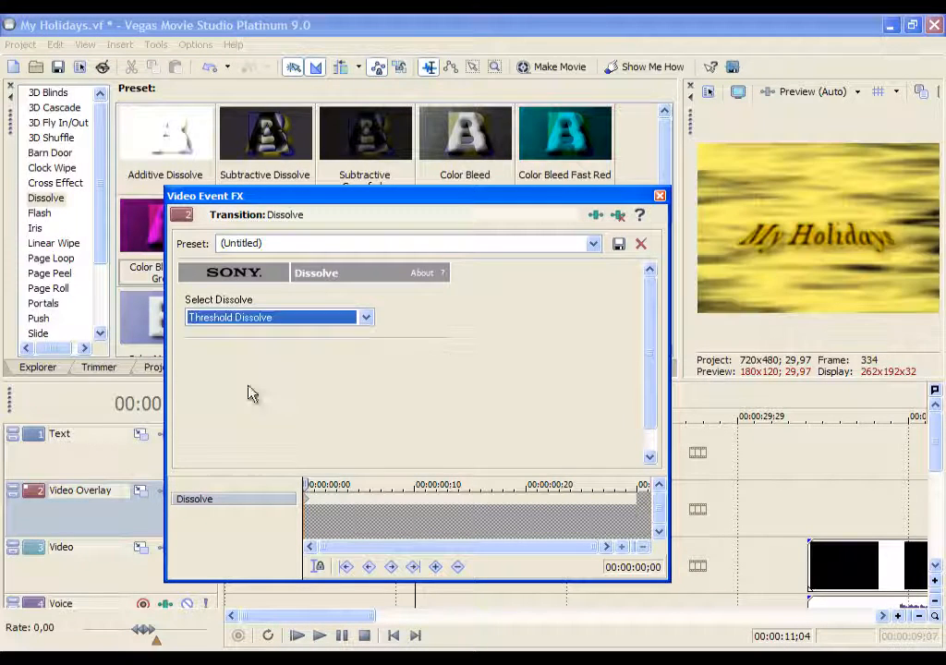
click(305, 318)
click(296, 344)
click(312, 320)
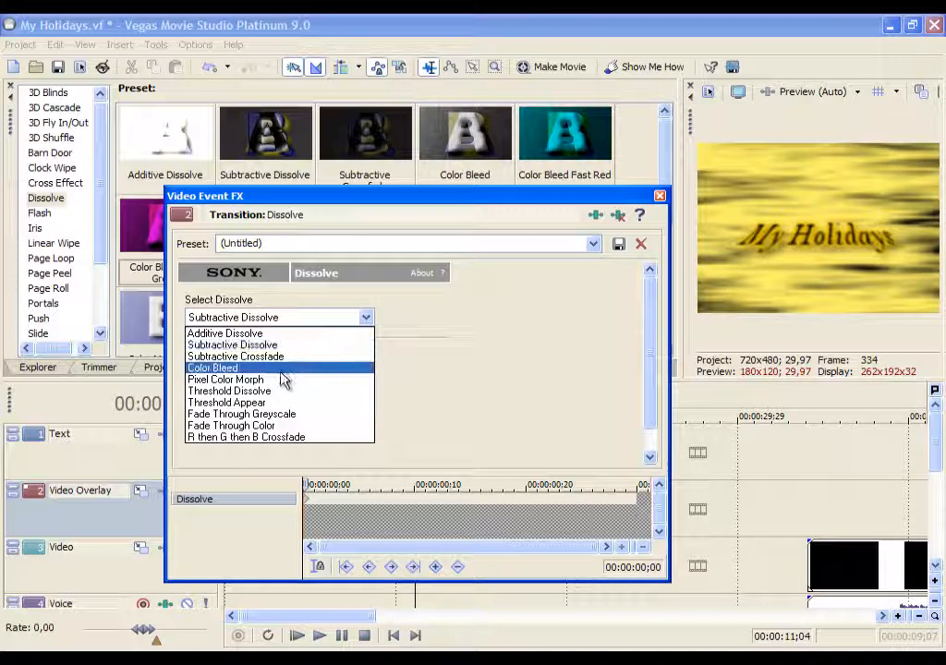
click(277, 368)
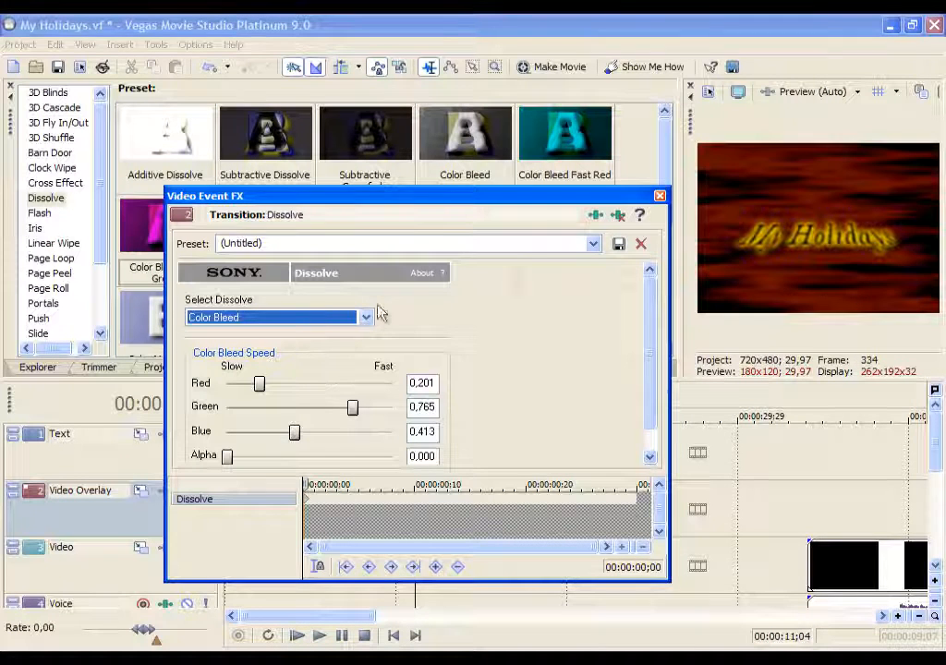
Look through the available Dissolve presets without choosing one, and close the transition's properties
click(593, 244)
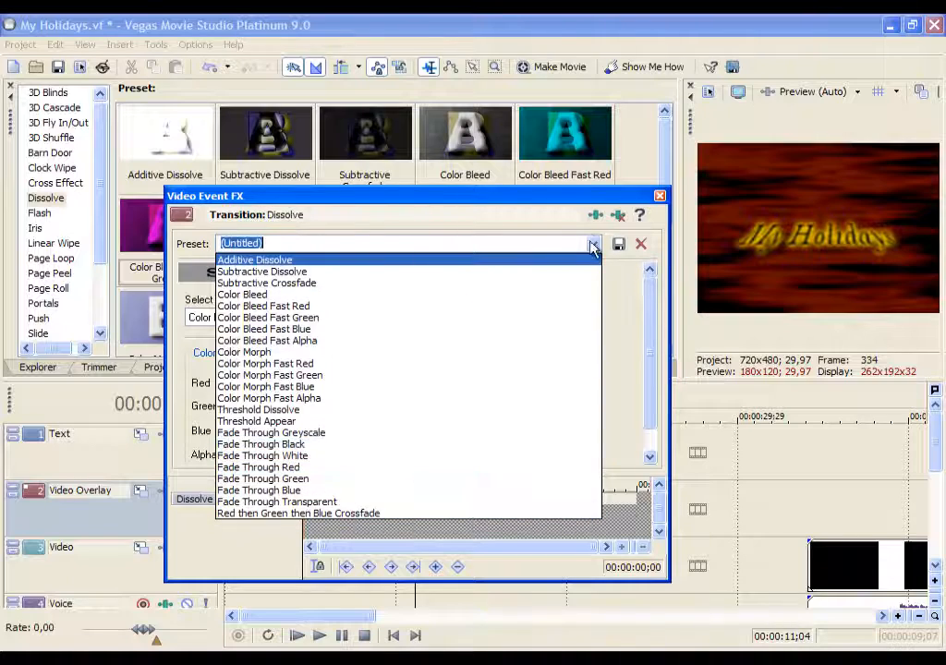
click(593, 246)
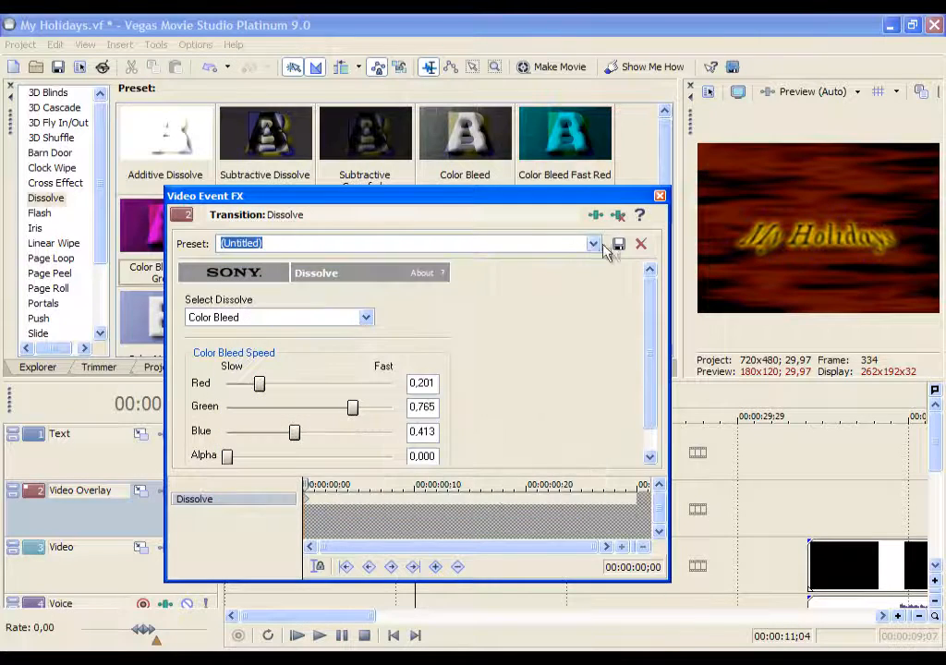
click(660, 196)
Play back the backgrounds' Color Bleed transition from before the cut, replay it from 00:00:10;07, and stop playback
scroll(458, 492, down, 5)
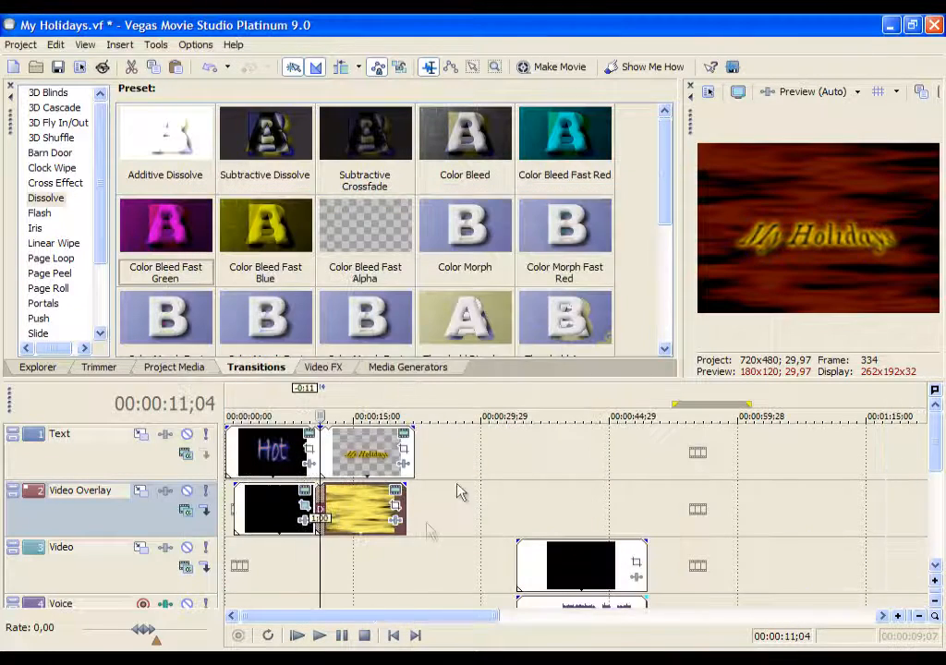
click(286, 563)
click(321, 636)
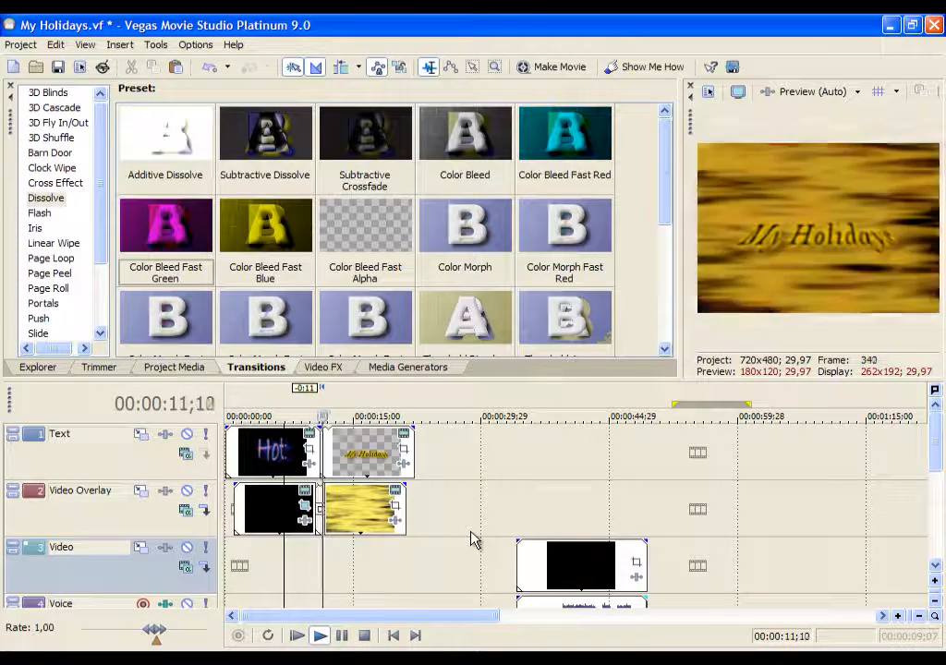
click(320, 636)
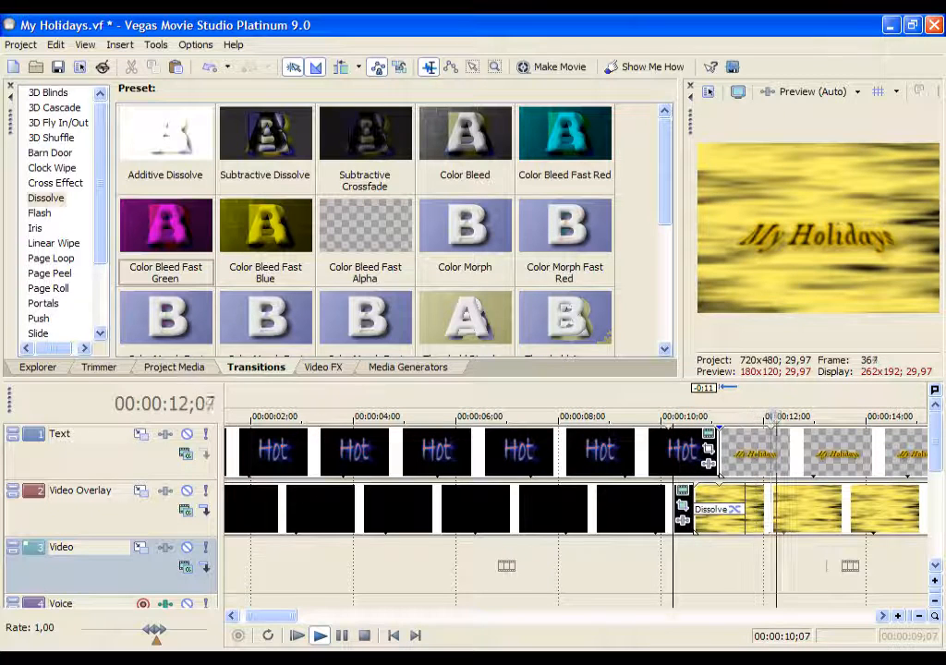
scroll(507, 550, down, 4)
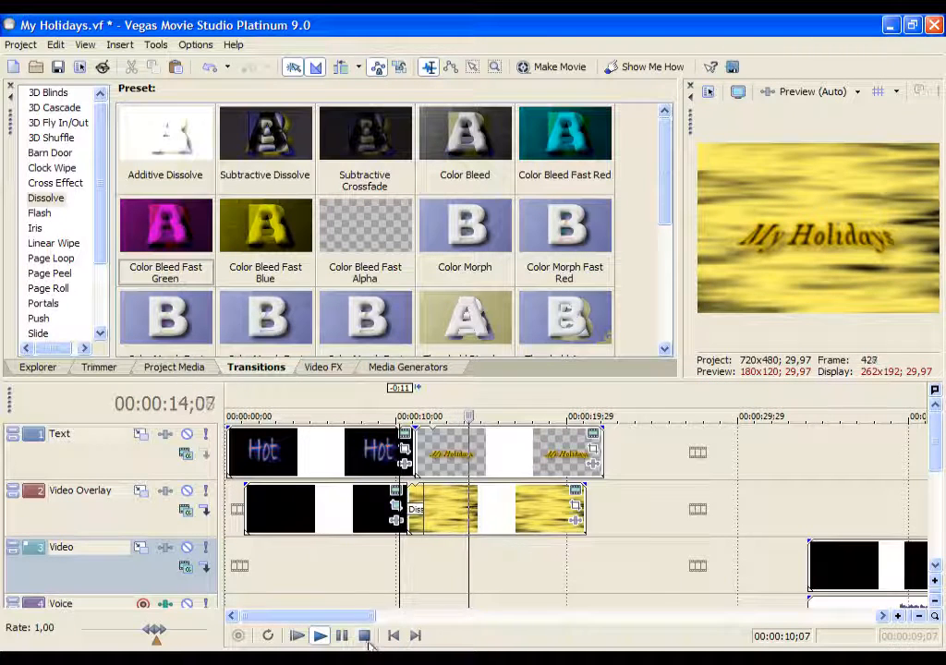
key(space)
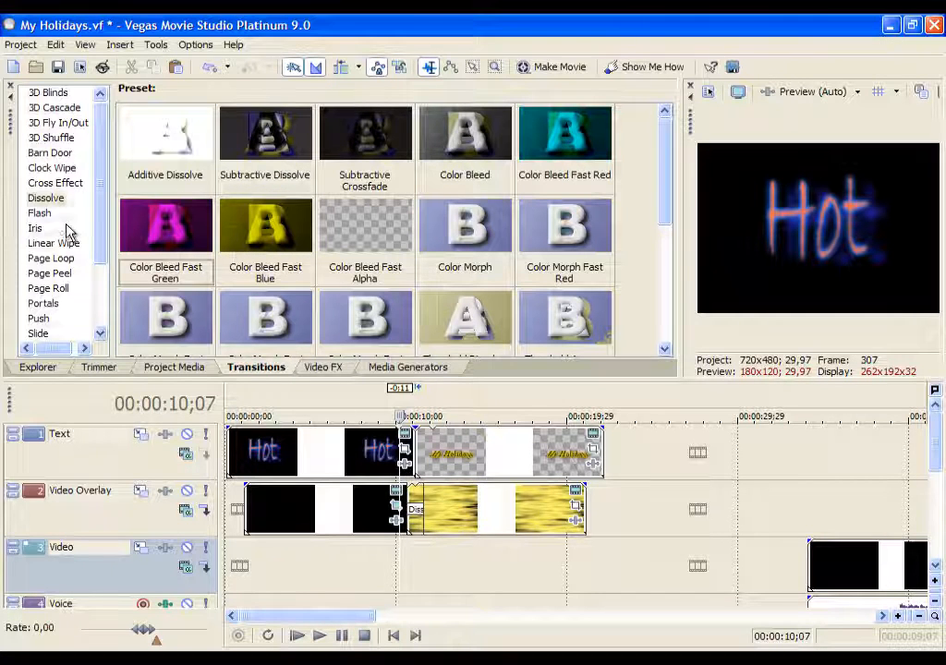
Apply the 3D Blinds "Left to Right" transition to the cut between the two titles, and play it back from 00:00:10;07
scroll(58, 214, down, 2)
scroll(70, 162, up, 2)
click(39, 214)
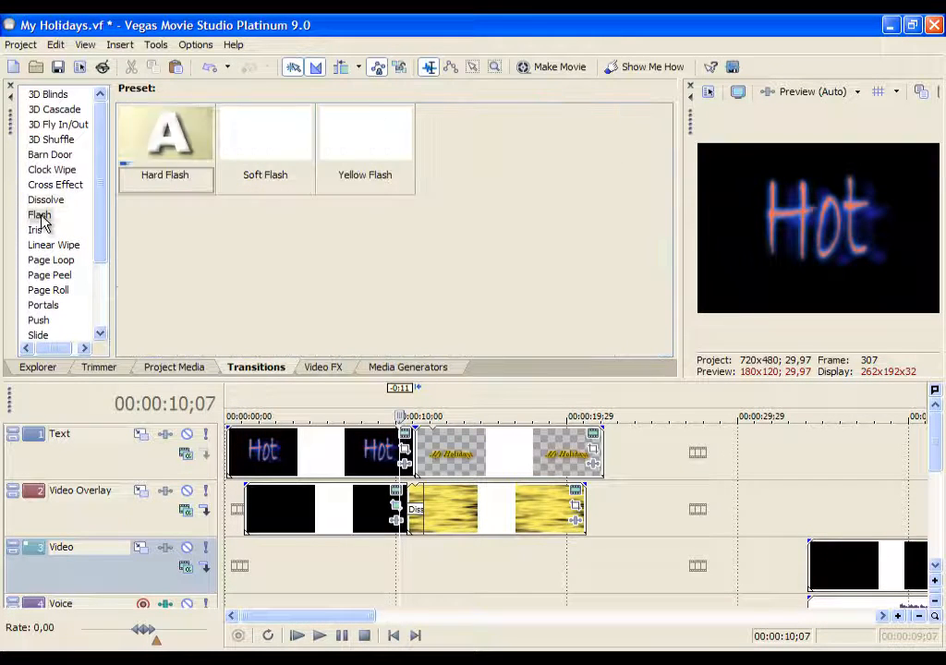
click(48, 96)
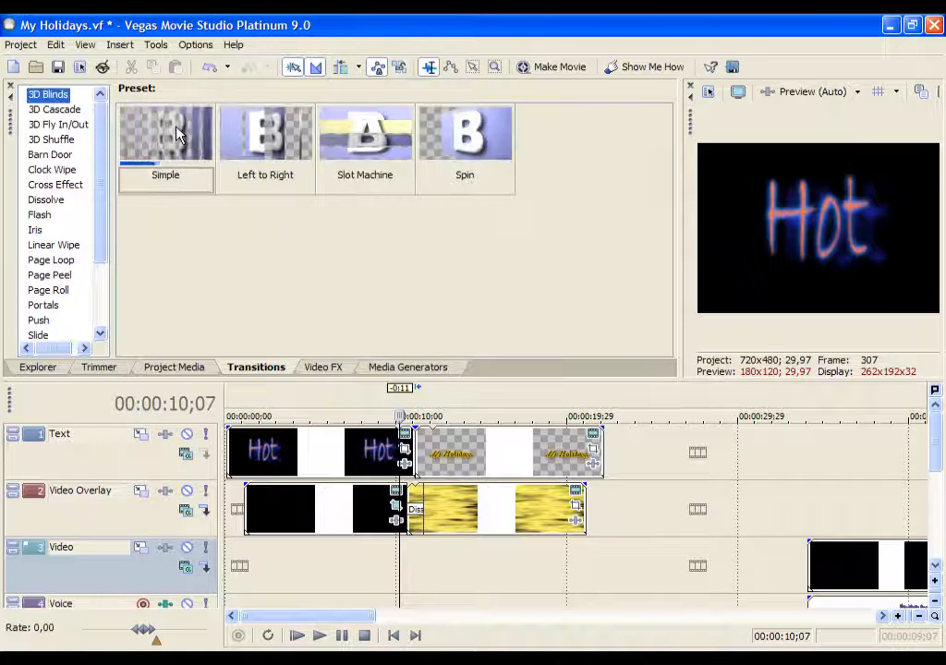
drag(276, 124, 421, 447)
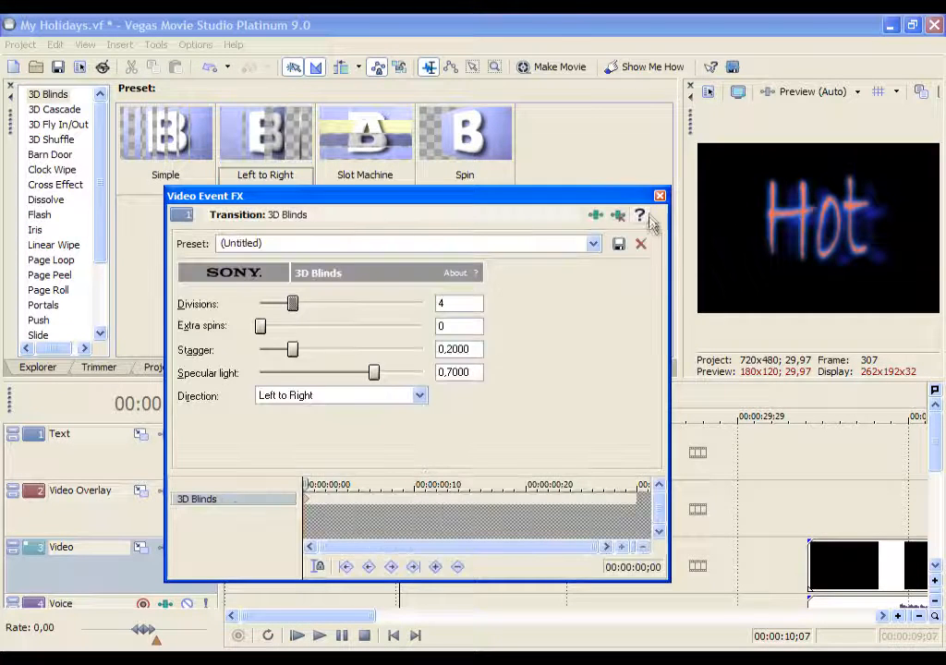
click(659, 195)
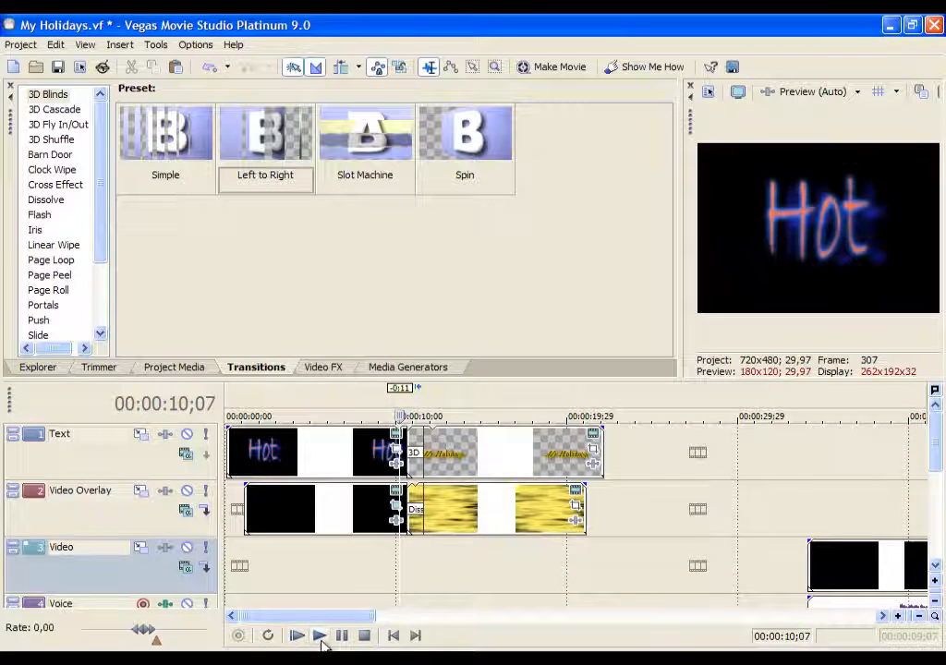
click(319, 636)
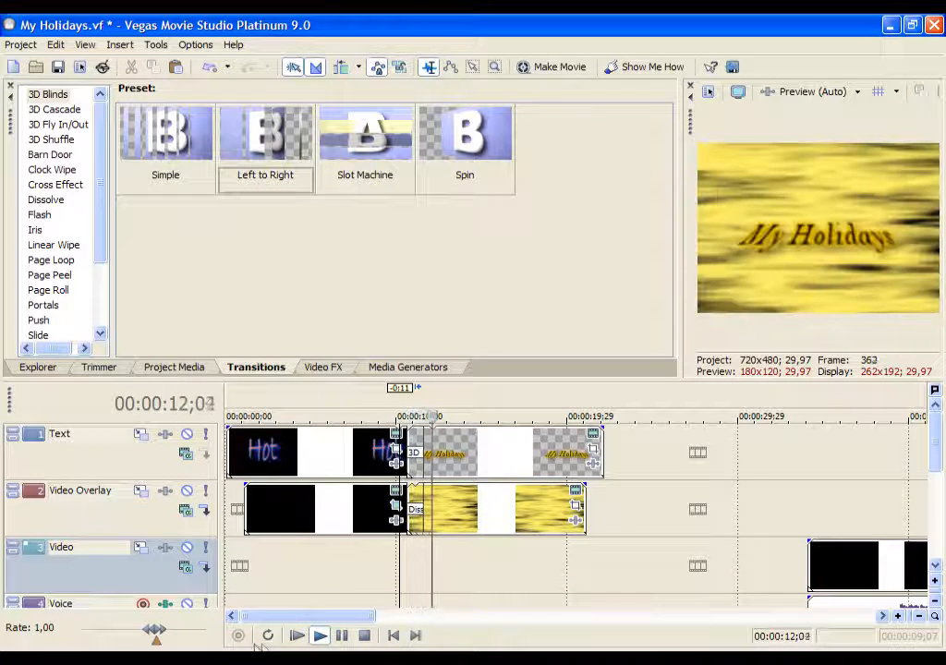
Replay the titles' 3D Blinds transition, stop playback, and review the settings of the titles' and backgrounds' transitions without changing them
click(319, 637)
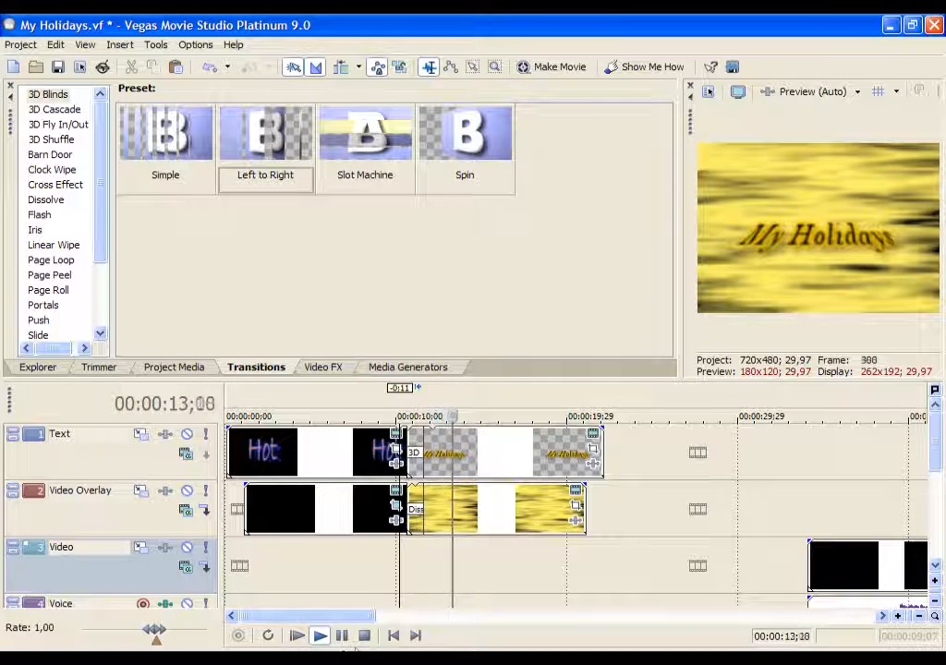
click(365, 636)
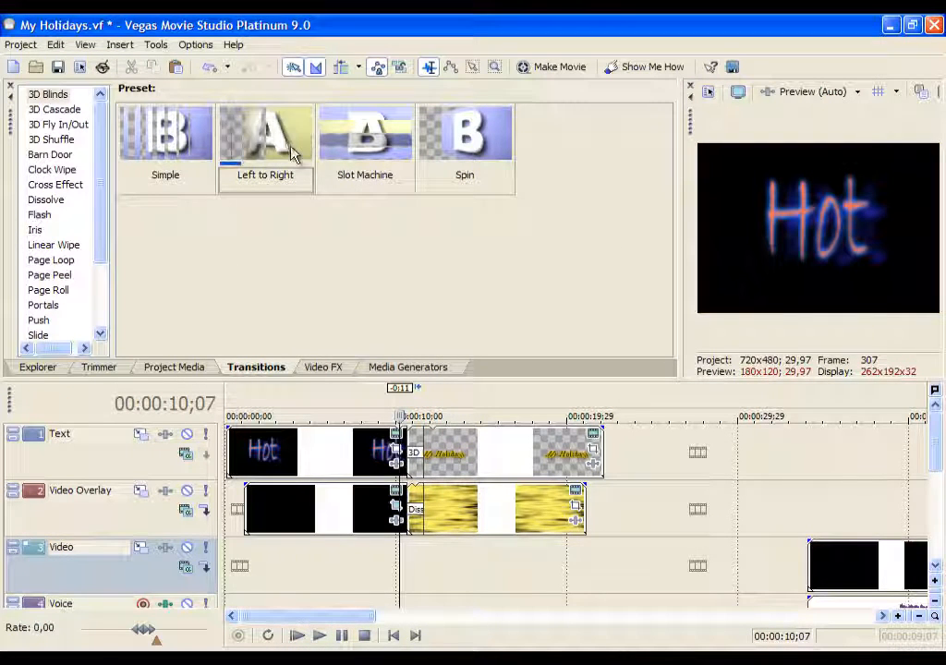
scroll(659, 462, down, 3)
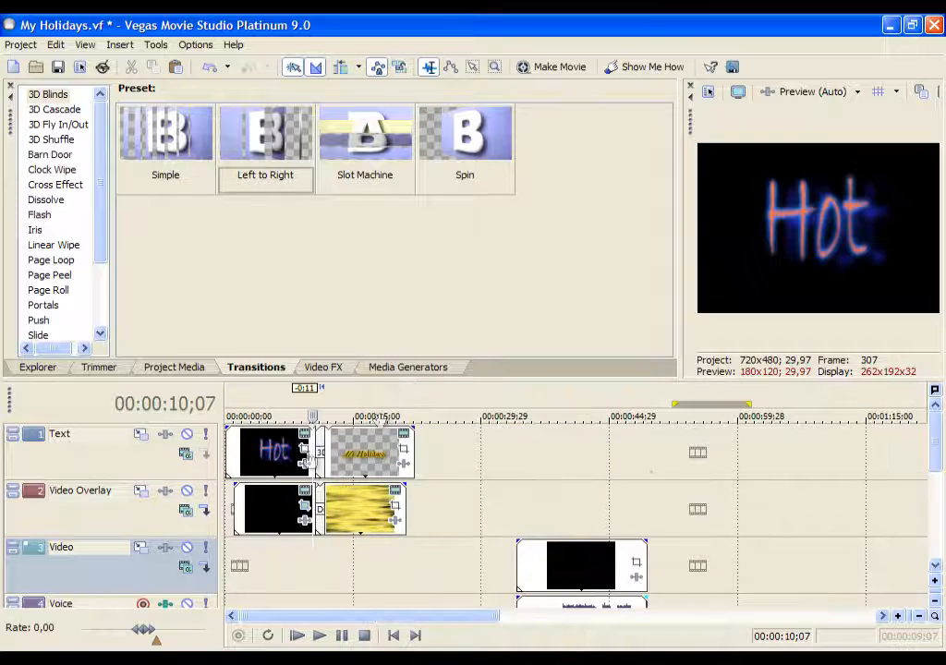
scroll(309, 454, up, 3)
scroll(453, 434, up, 3)
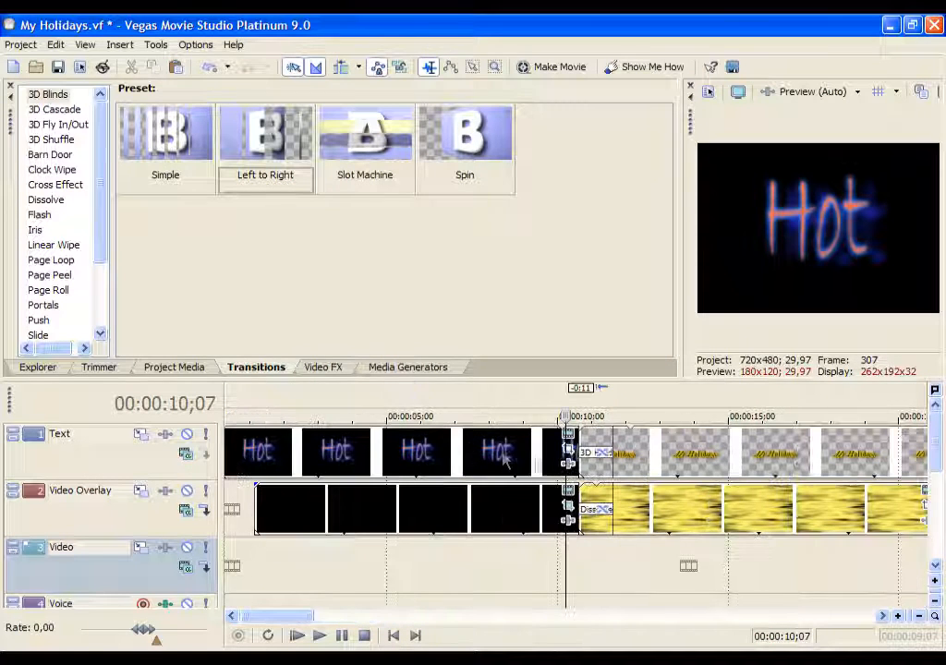
click(601, 453)
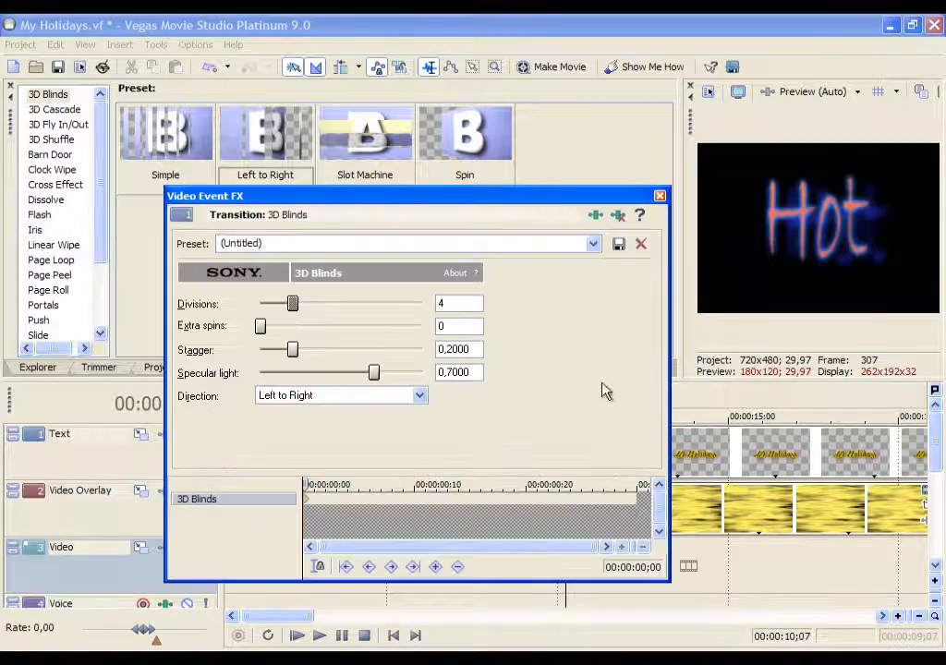
key(Escape)
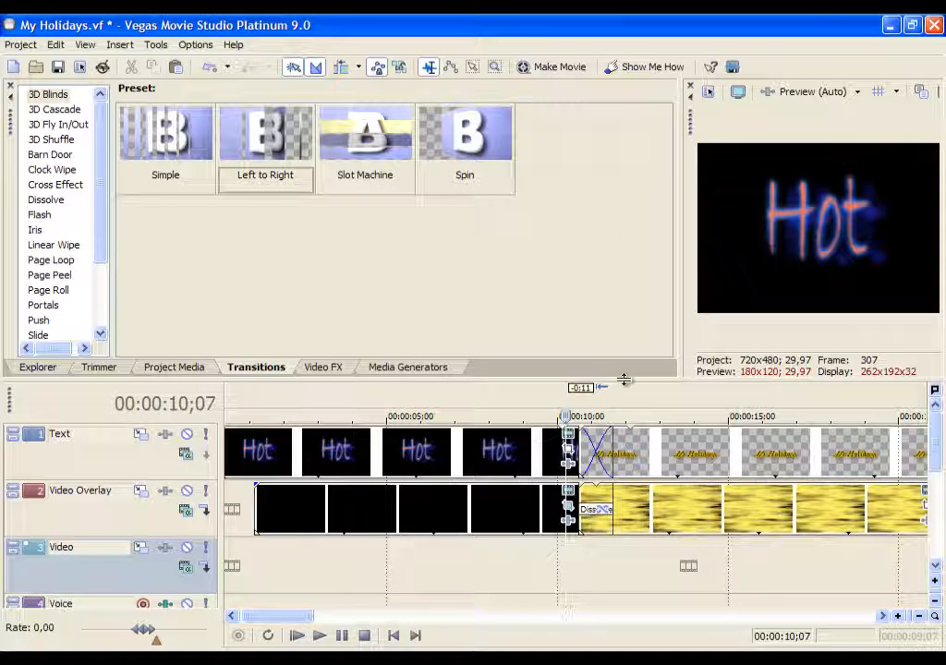
click(605, 508)
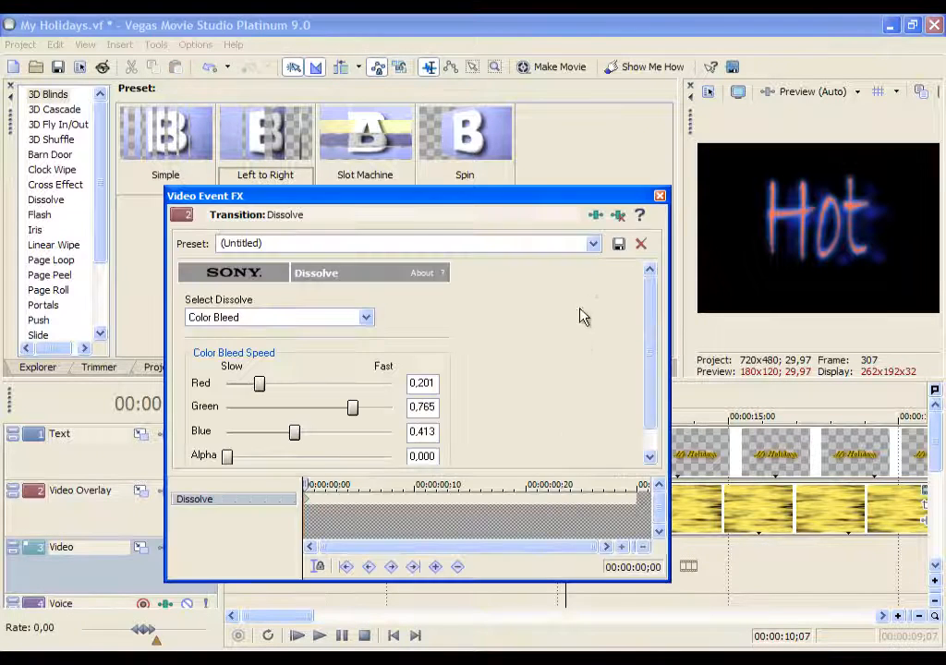
key(Escape)
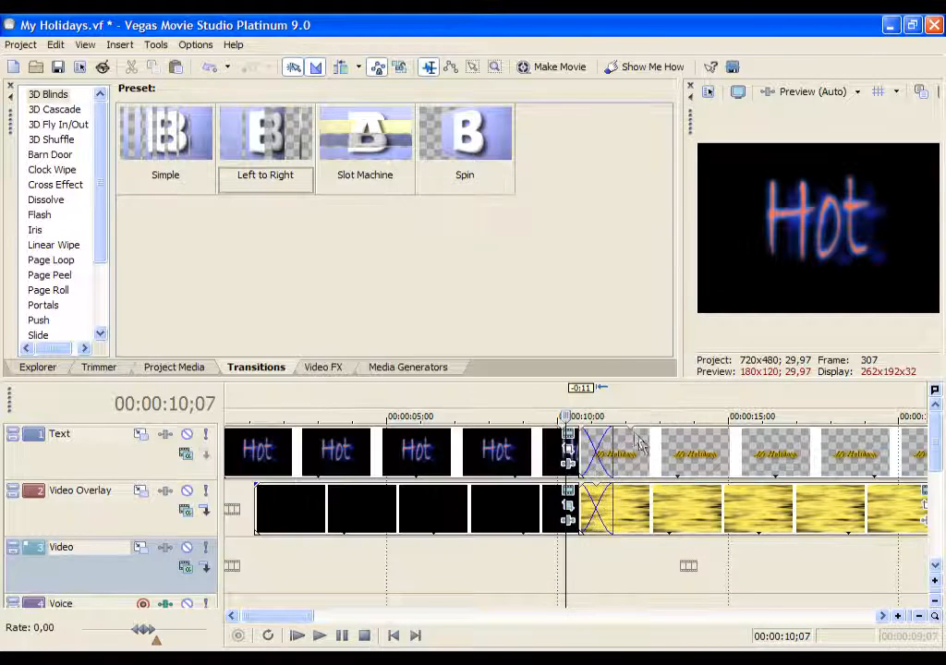
Move the second title and second background forward by about one second so they stop overlapping the first events, removing both transitions
drag(646, 443, 681, 446)
drag(654, 509, 686, 517)
scroll(686, 522, down, 4)
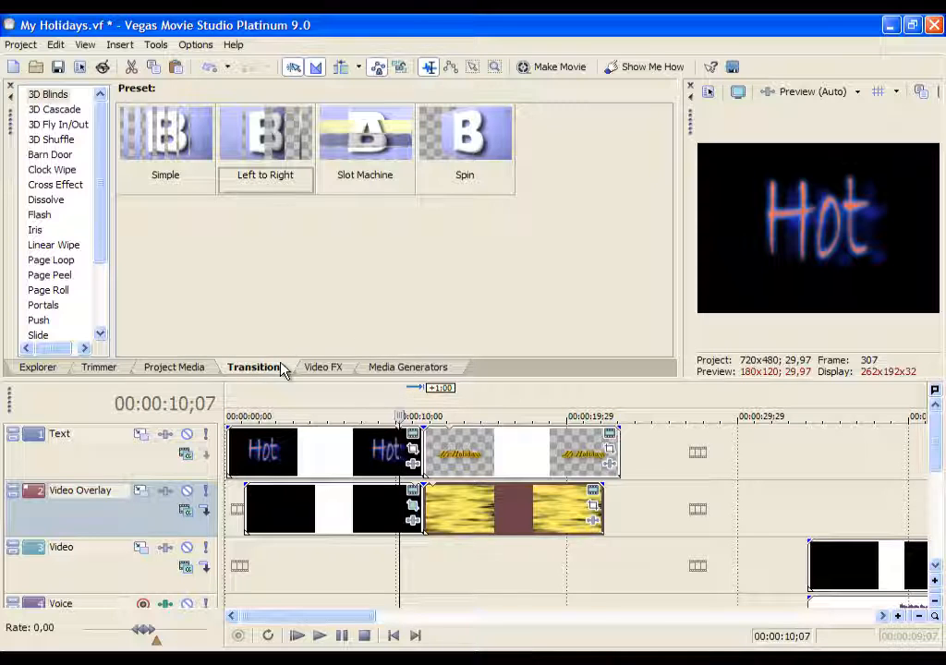
Browse the video effects and apply the Brightness and Contrast "Brighter" preset to the "Hot" title event
click(323, 368)
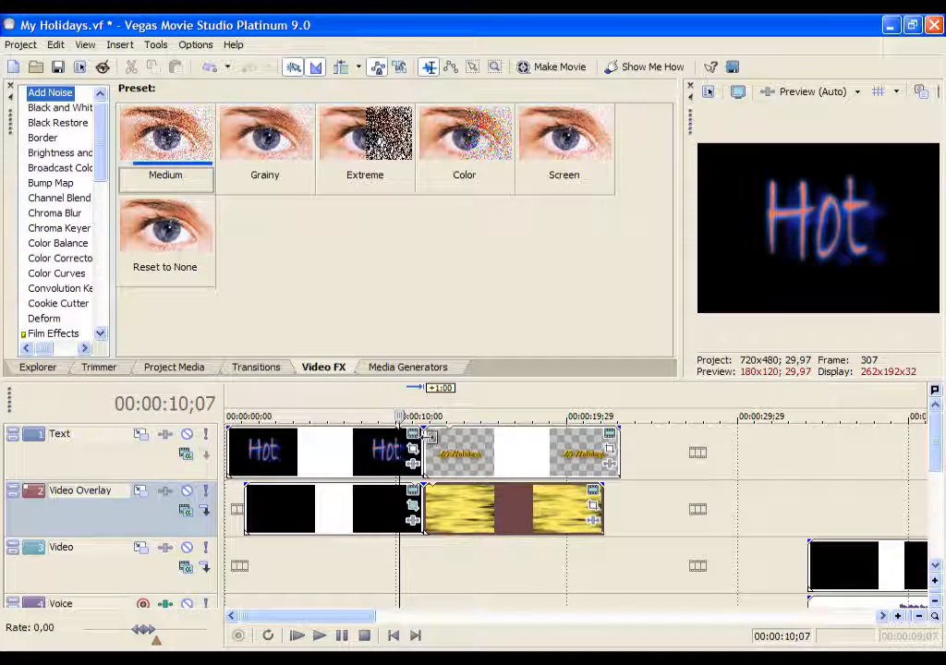
click(59, 228)
click(53, 213)
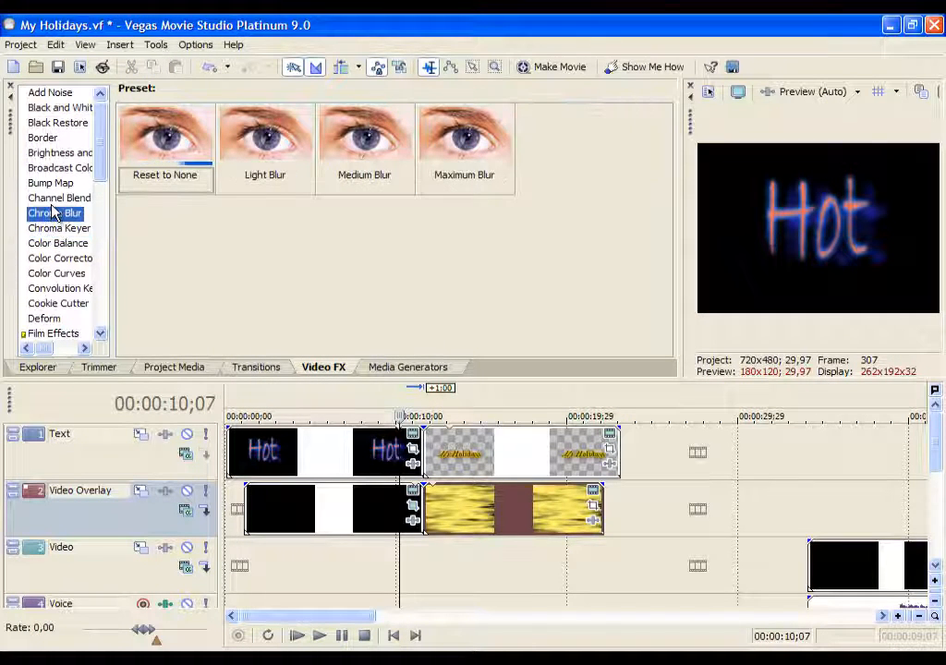
click(43, 154)
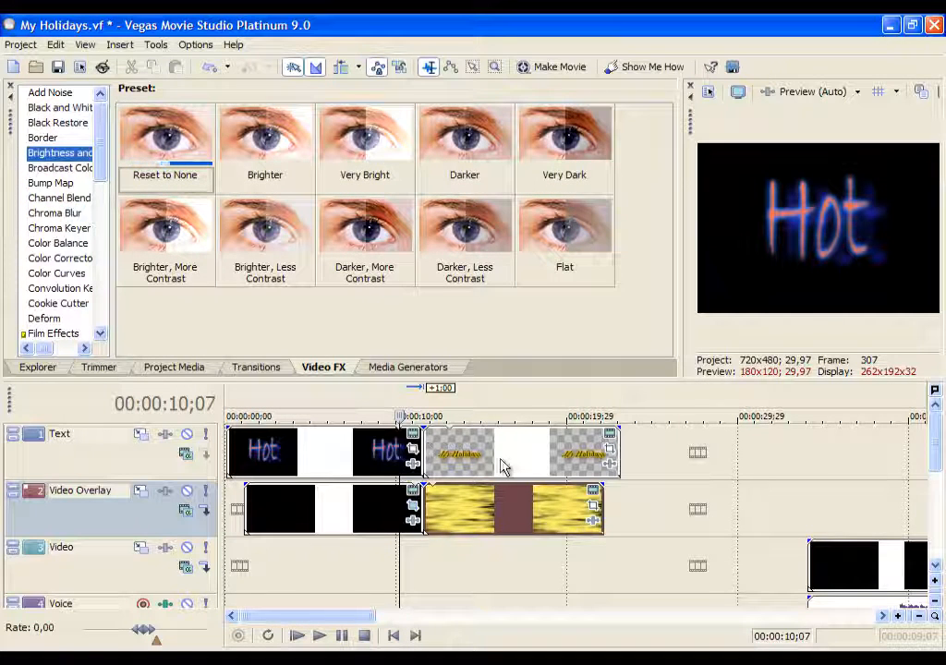
click(315, 452)
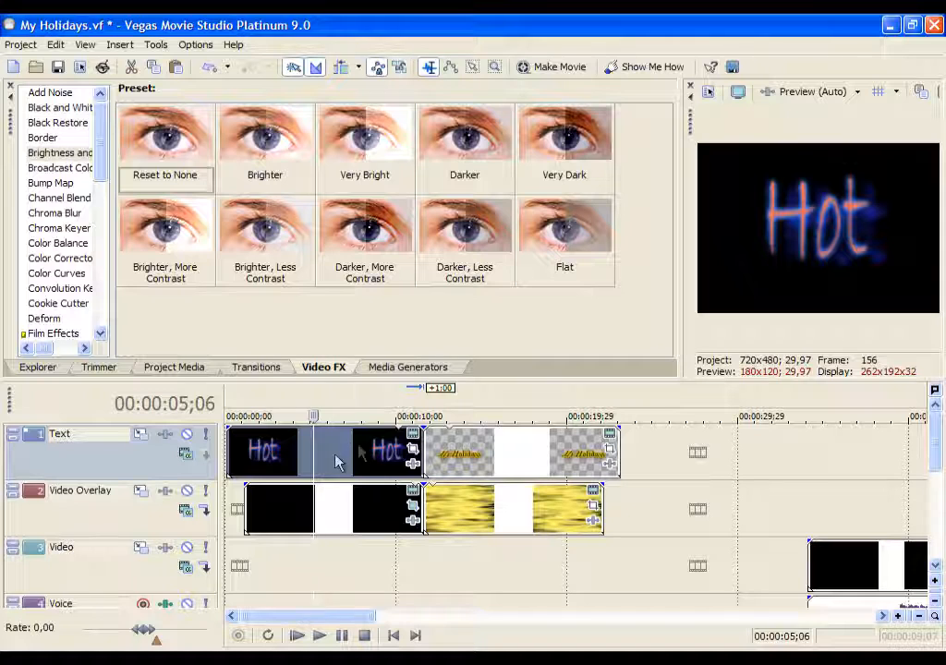
drag(274, 147, 342, 461)
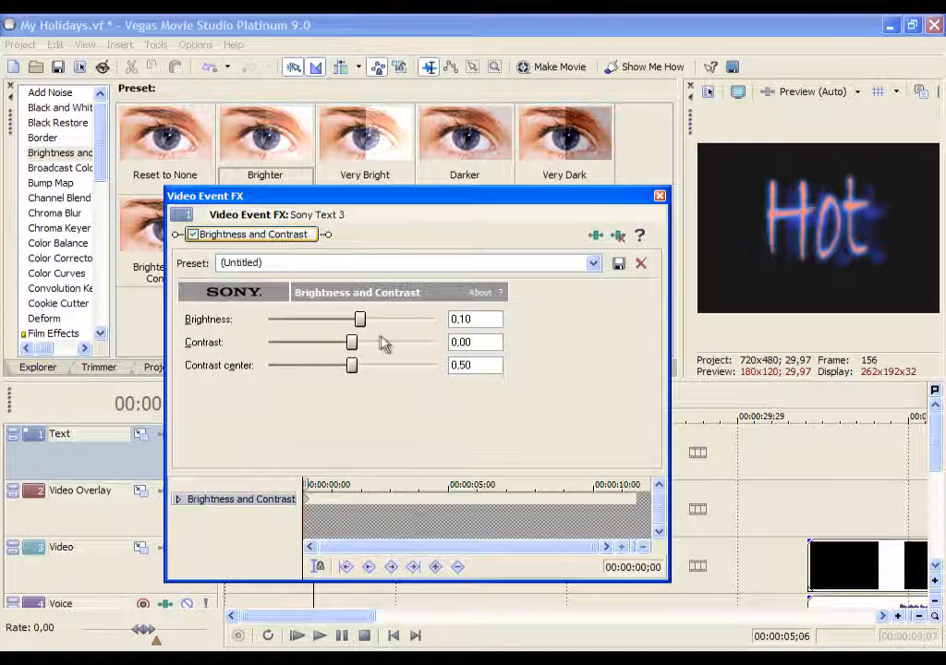
Set the "Hot" title's Brightness to 0,21, Contrast to 1,00 and Contrast center to 0,55, and close the effect settings
drag(360, 328, 433, 346)
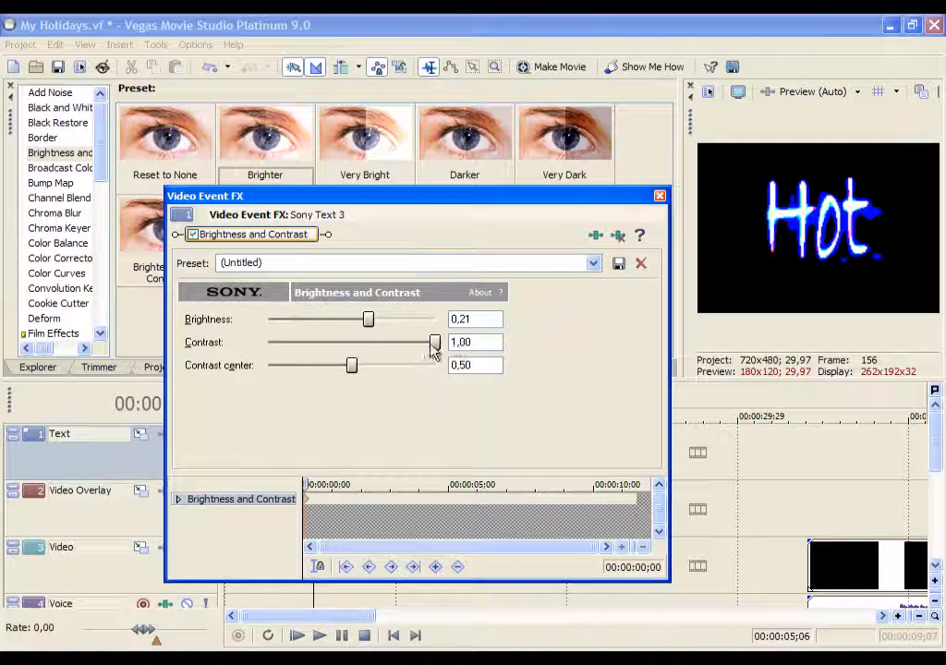
mouse_move(352, 365)
mouse_down()
mouse_move(401, 367)
mouse_move(251, 370)
mouse_move(373, 367)
mouse_move(360, 366)
mouse_up()
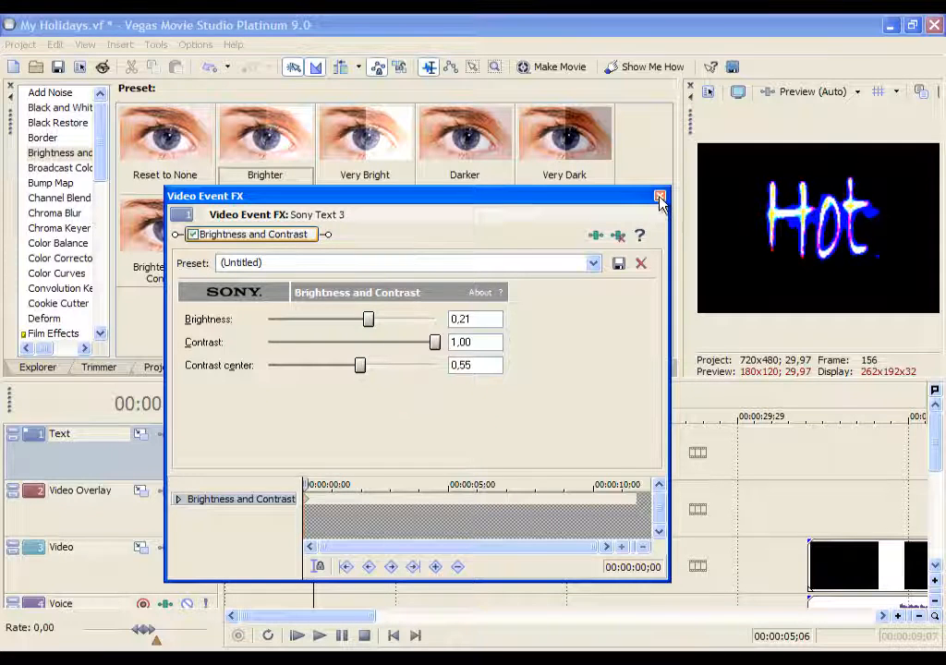
click(659, 198)
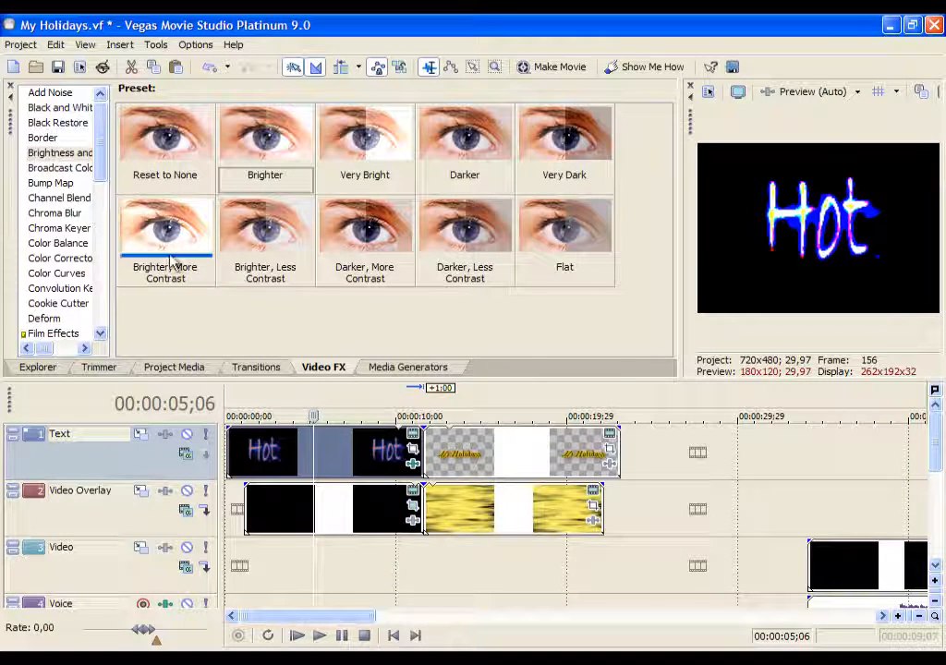
Apply the Color Balance "Green Highlight" preset to the yellow noise texture background and place the playhead at 00:00:16;24
click(59, 244)
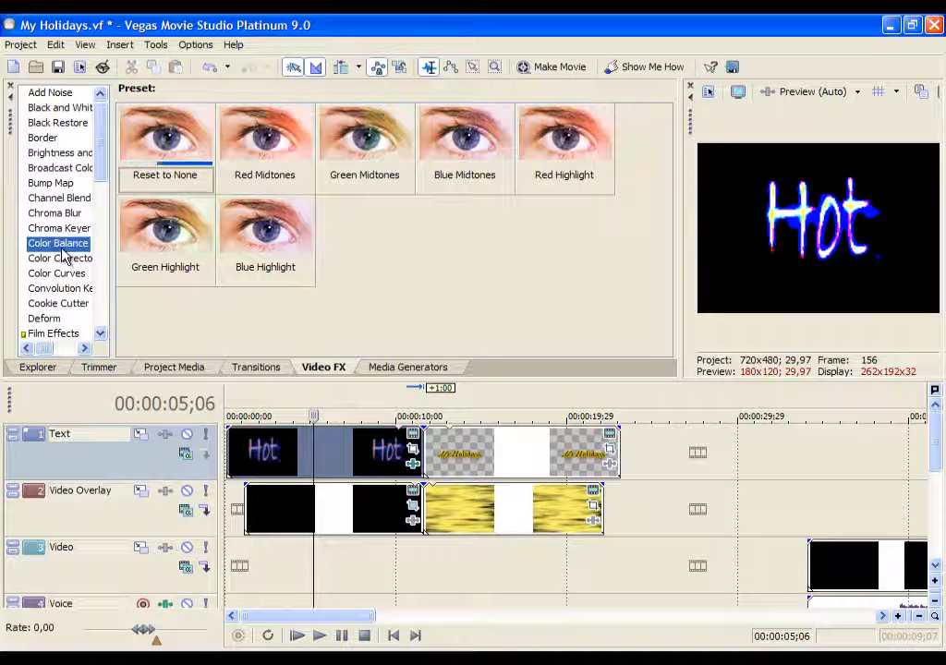
drag(164, 229, 518, 522)
drag(561, 205, 506, 185)
click(514, 560)
Set the noise background's Color Balance to Red 0,5000 and Blue 0,5000 for Shadow, and close the effect settings
drag(283, 313, 370, 313)
drag(313, 344, 370, 351)
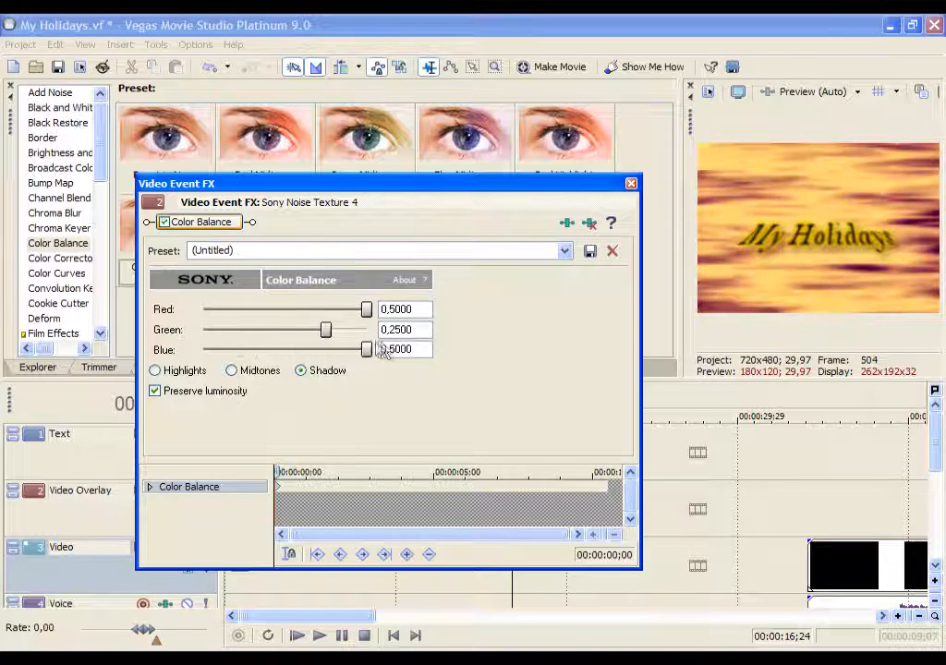
click(631, 184)
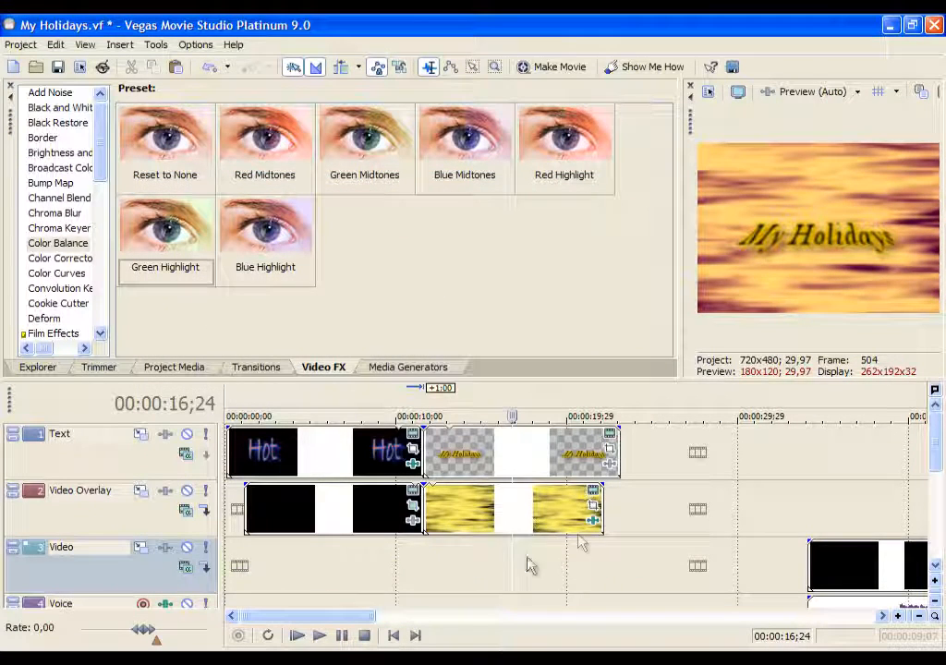
Add the "100% Black and White" effect to the yellow noise background, keeping the blend amount at 1,000
click(59, 109)
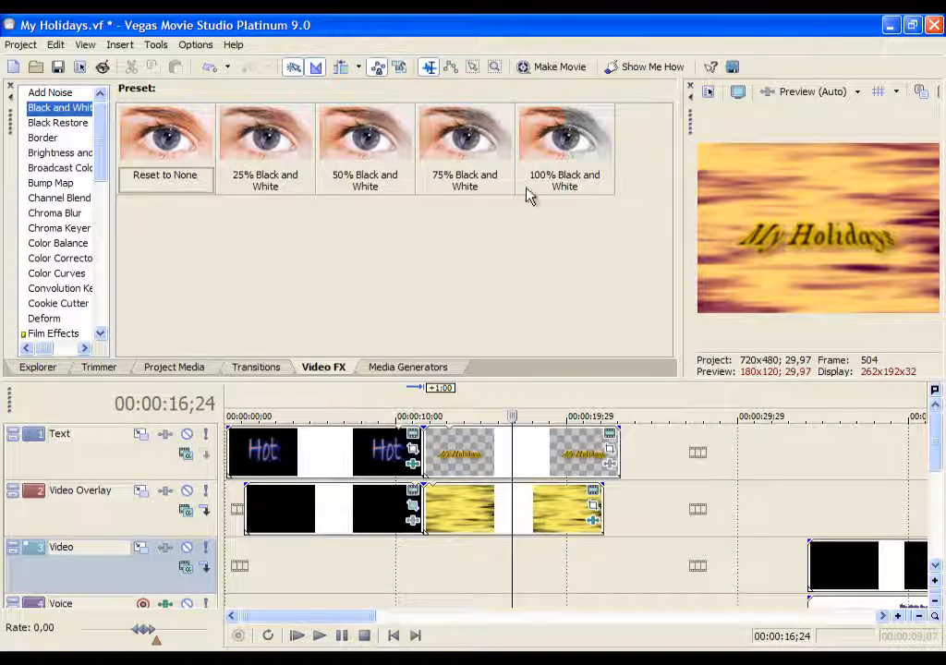
drag(585, 123, 560, 507)
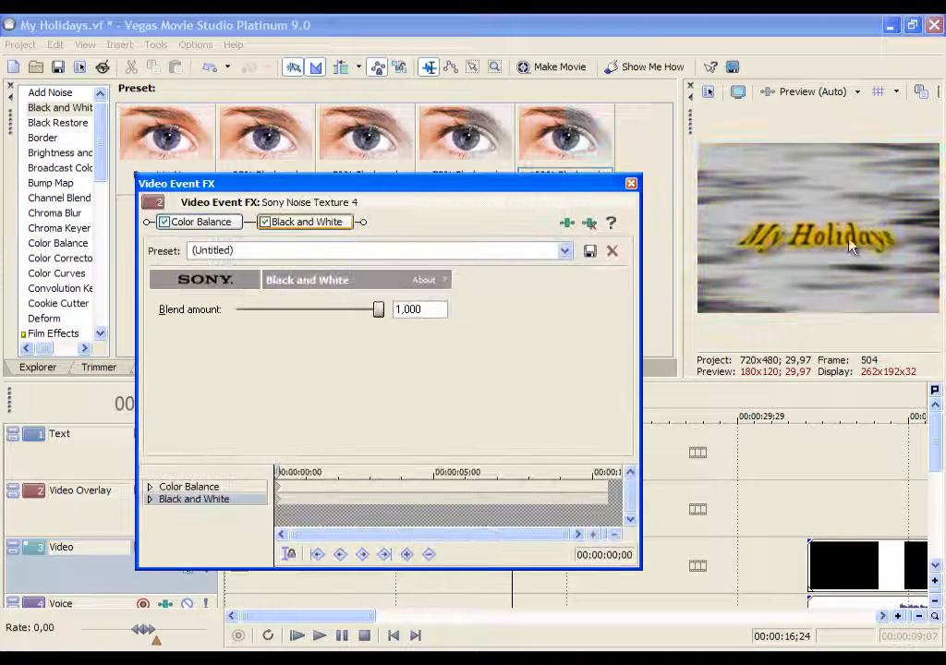
mouse_move(379, 312)
mouse_down()
mouse_move(271, 312)
mouse_move(388, 312)
mouse_up()
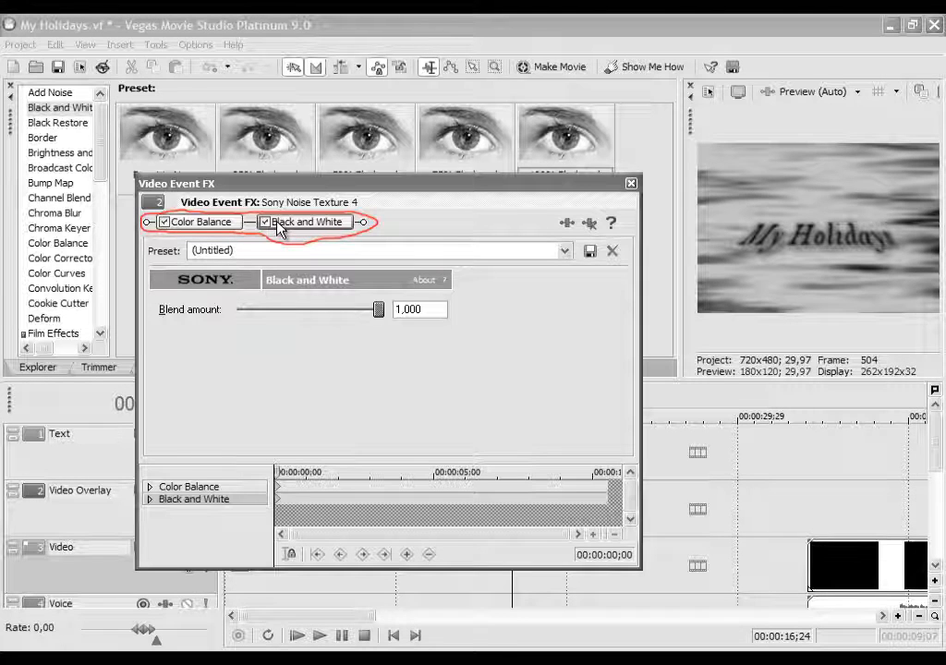
Switch the Black and White and Color Balance effects off and back on to compare the noise background
click(265, 223)
click(164, 223)
click(163, 223)
click(265, 223)
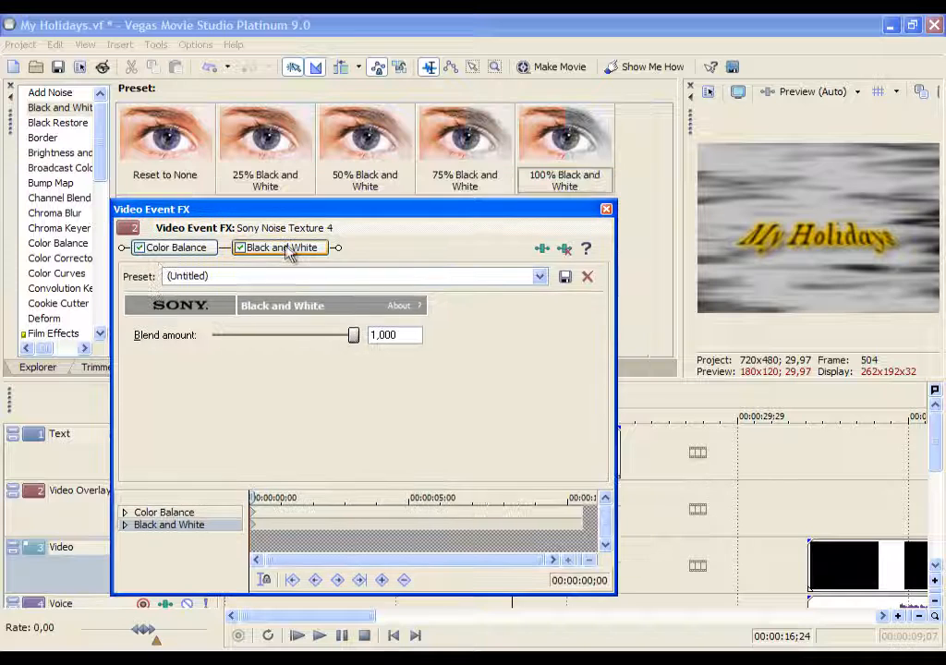
Remove the Black and White and Color Balance effects from the noise background and close the effect settings
click(564, 248)
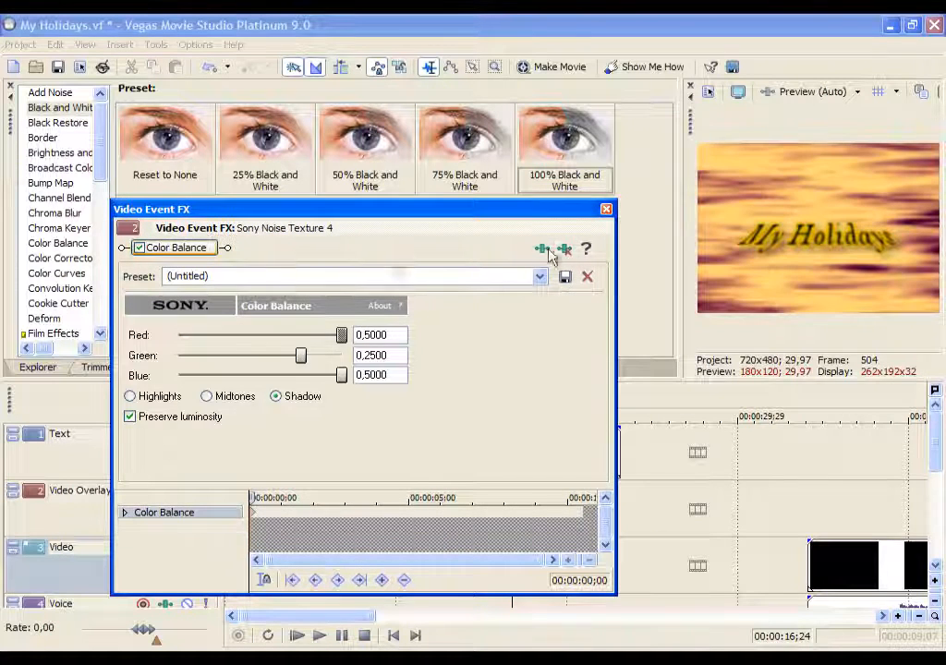
click(606, 208)
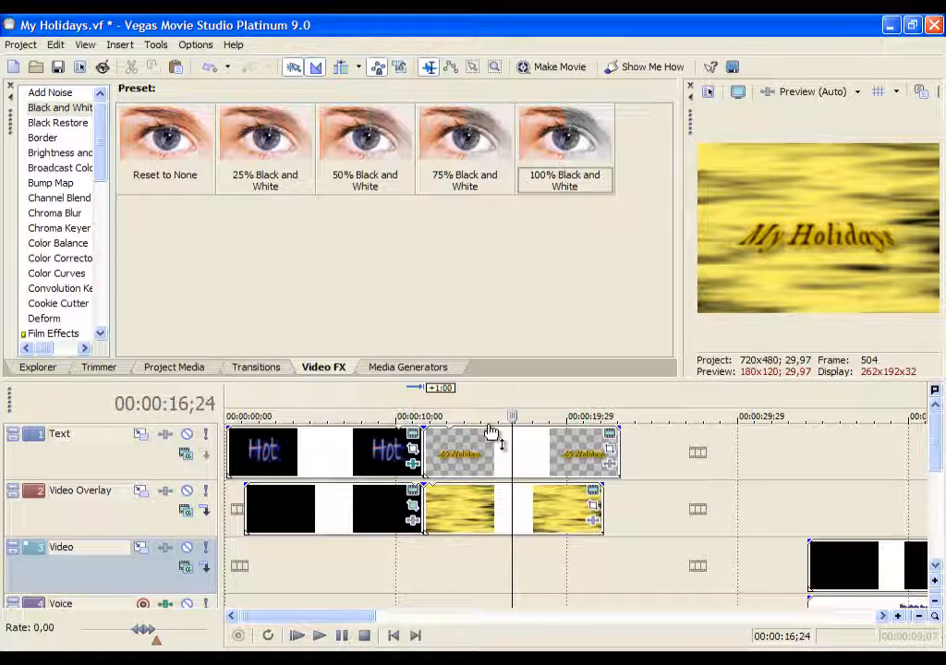
Delete both titles from the Text track and both backgrounds from the Video Overlay track
click(470, 462)
key(Delete)
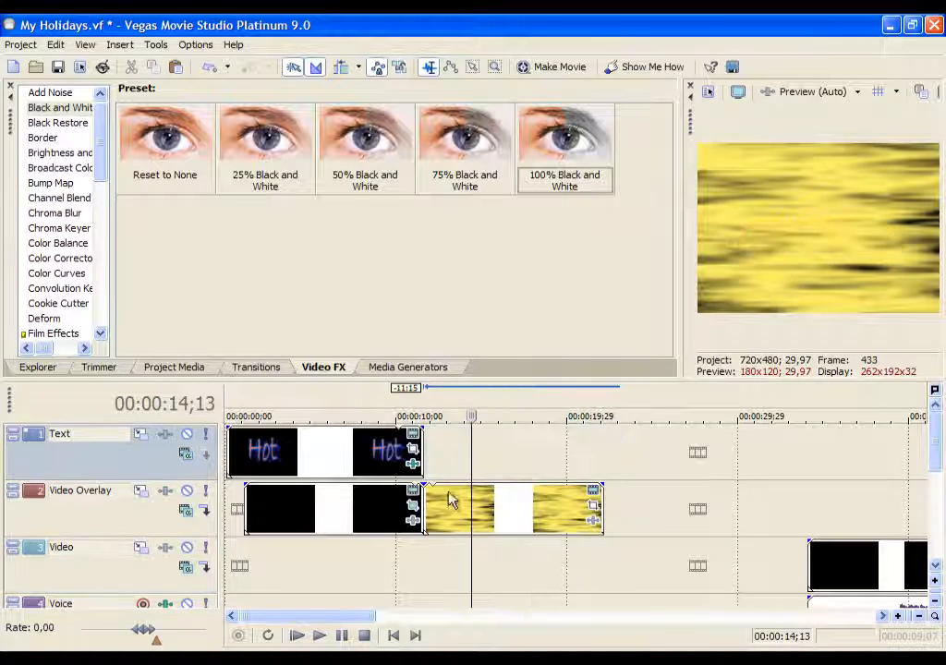
click(449, 499)
key(Delete)
click(330, 504)
key(Delete)
click(331, 459)
key(Delete)
Delete the remaining clip from the Video track and its audio from the Voice track, and place the playhead at 00:00:09;22
scroll(541, 486, down, 3)
click(501, 565)
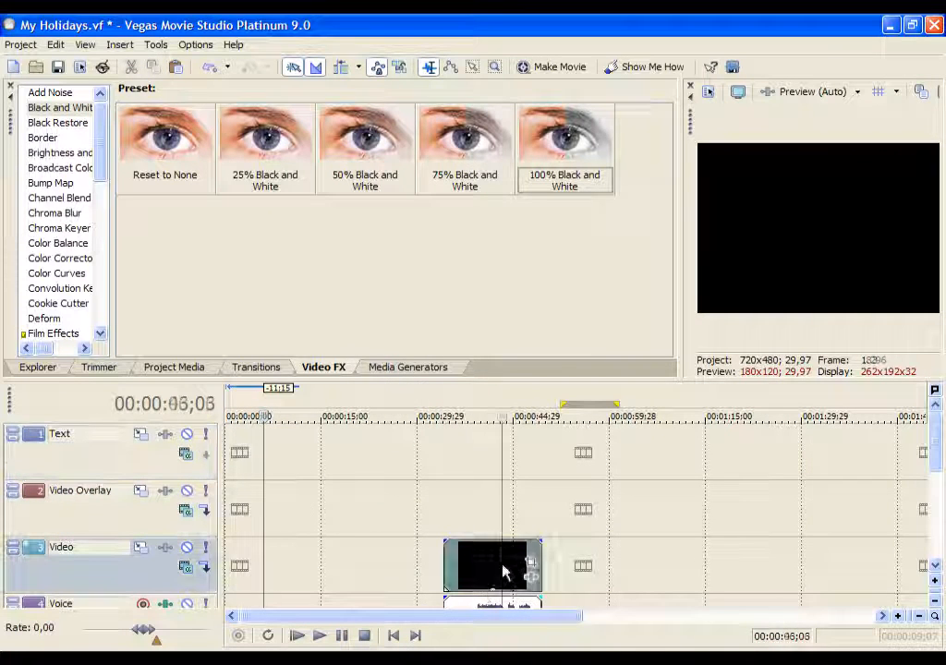
key(Delete)
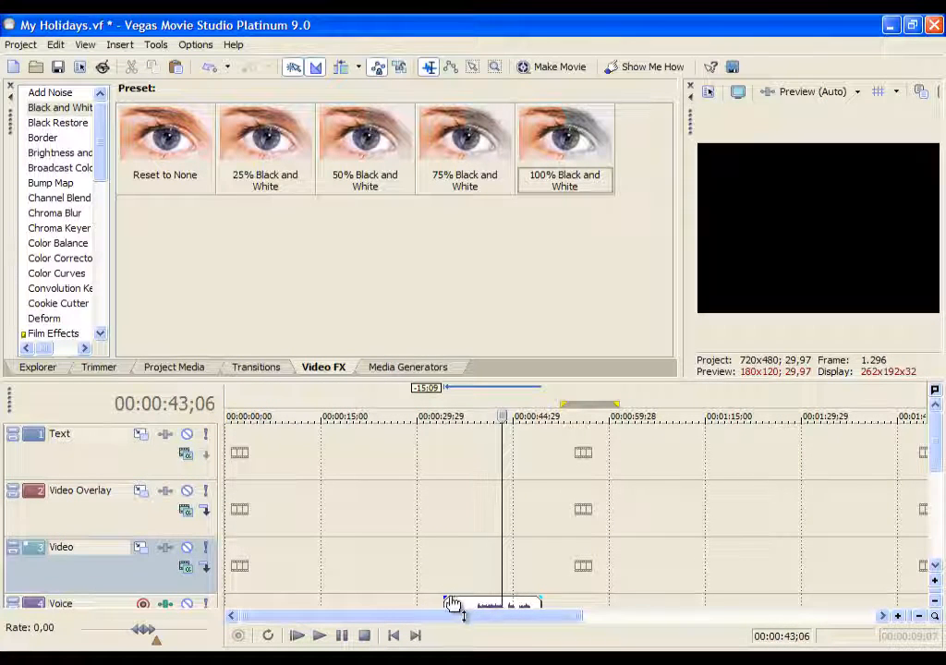
drag(937, 463, 937, 502)
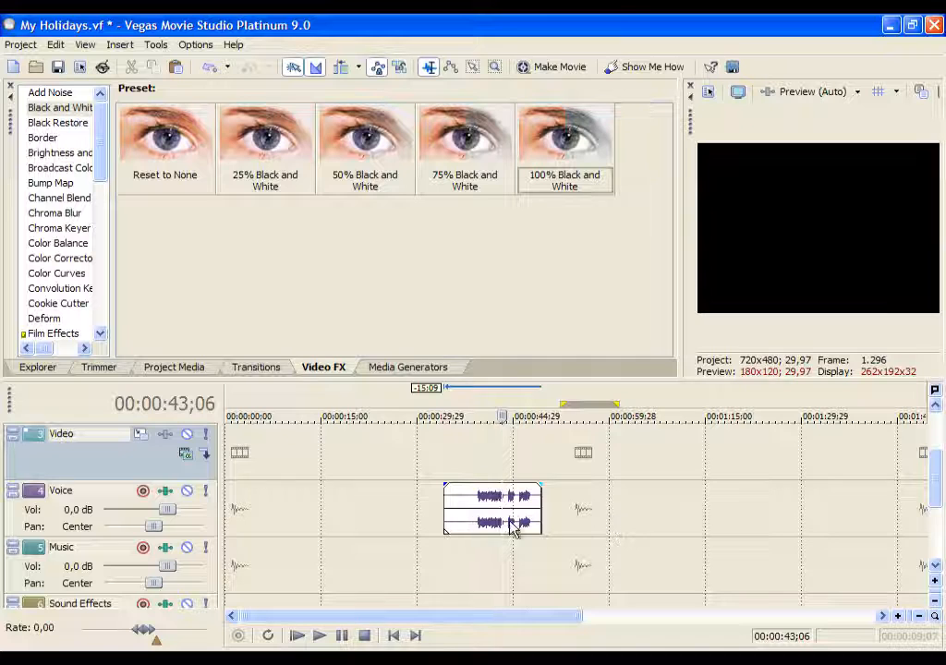
click(468, 508)
key(Delete)
scroll(480, 496, down, 3)
click(260, 462)
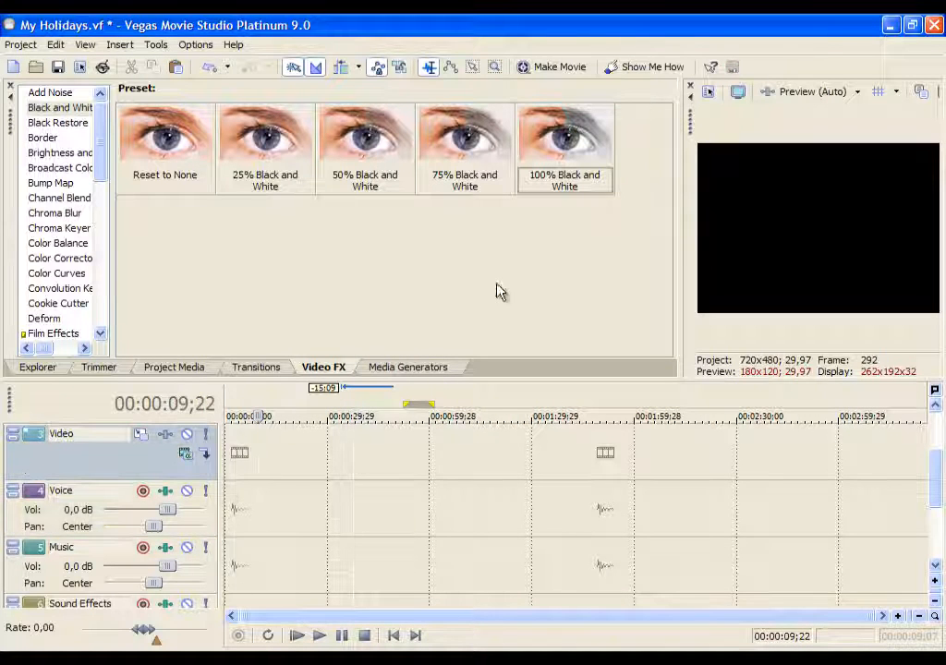
Import the video "How to create your own icon with Photoshop" from the Desktop folder into the project media
click(128, 370)
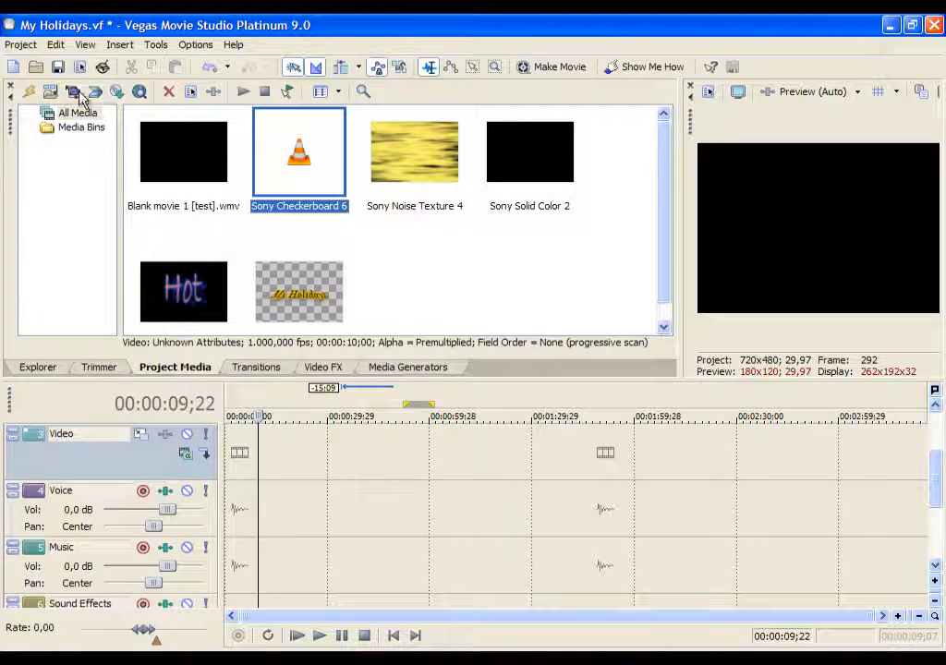
click(23, 45)
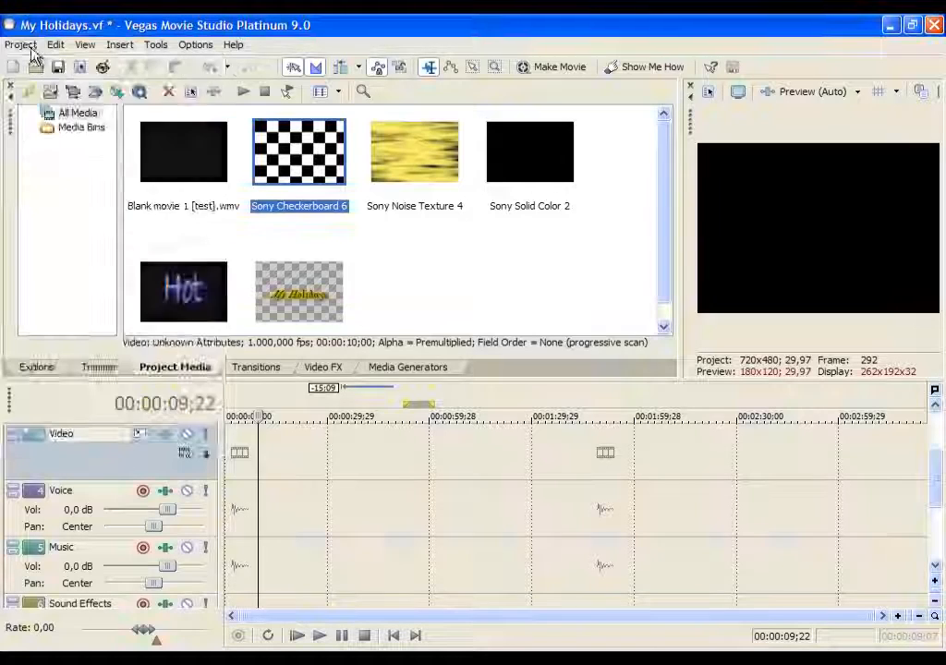
click(20, 45)
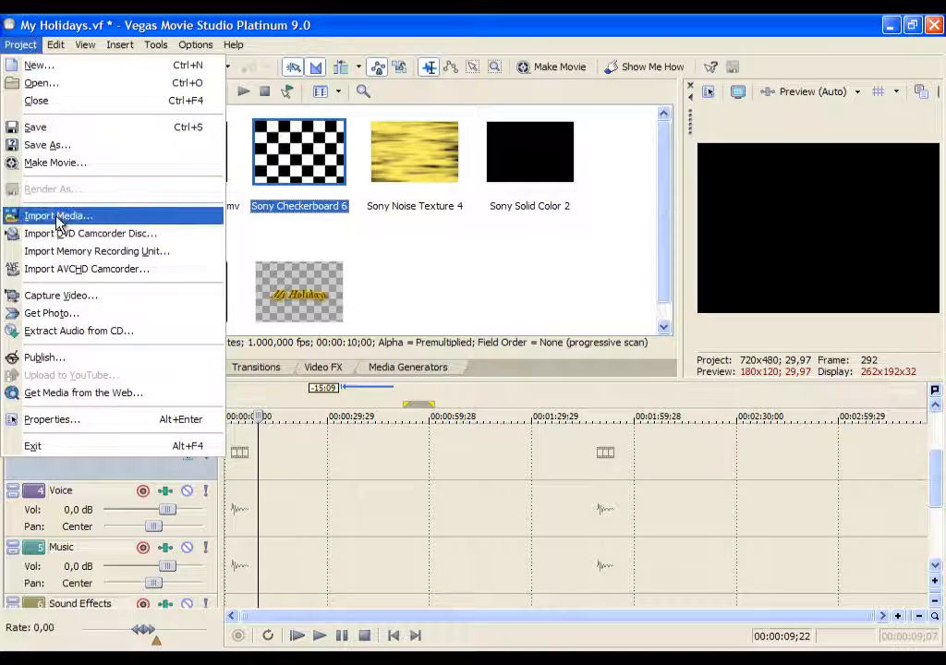
click(55, 215)
click(262, 209)
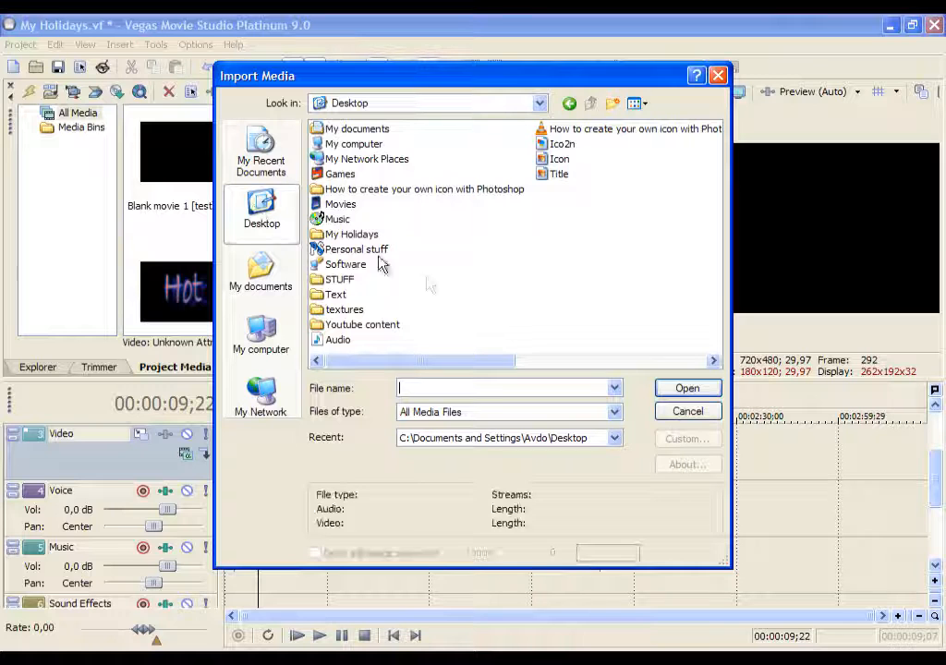
click(559, 130)
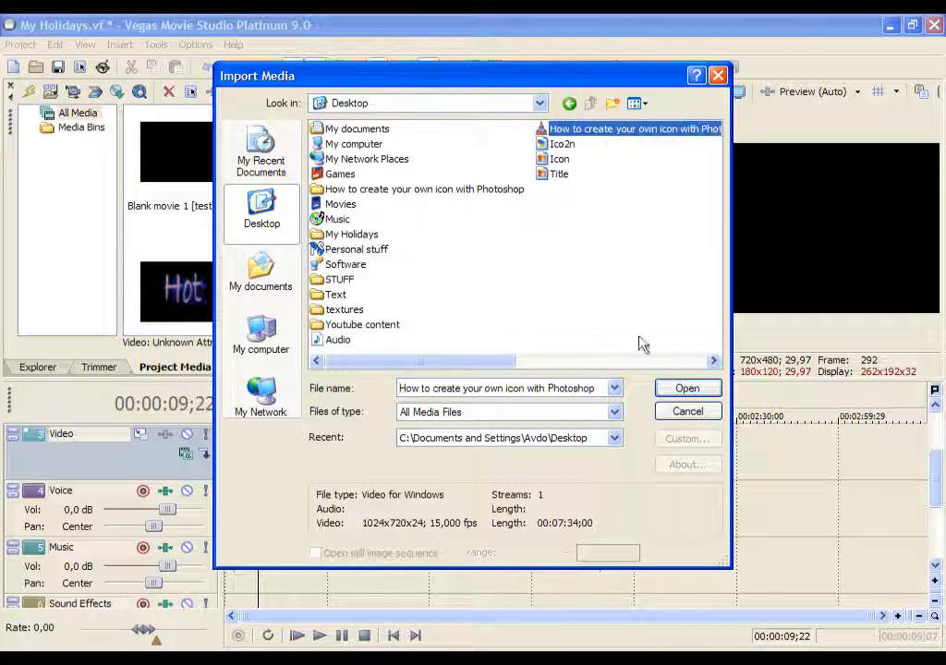
click(686, 388)
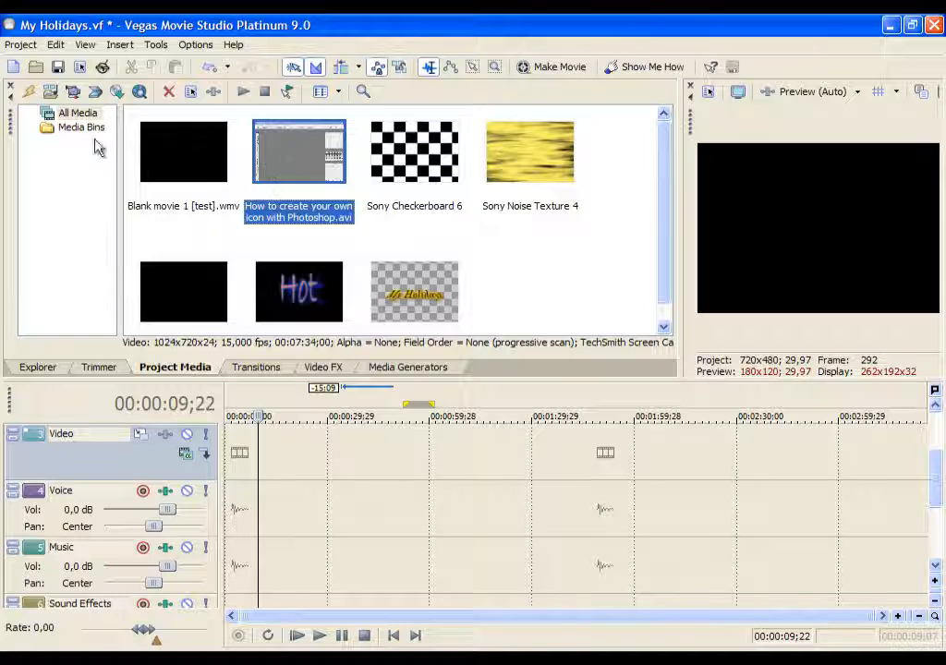
Look over the imported video and the generated clips among all of the project's media
click(76, 114)
click(317, 163)
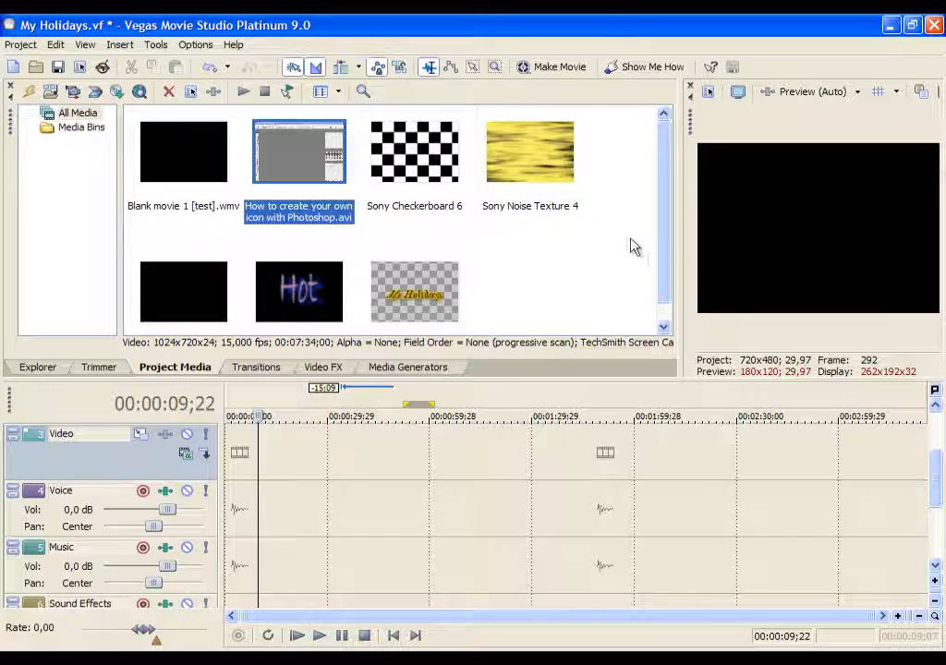
click(452, 174)
click(525, 170)
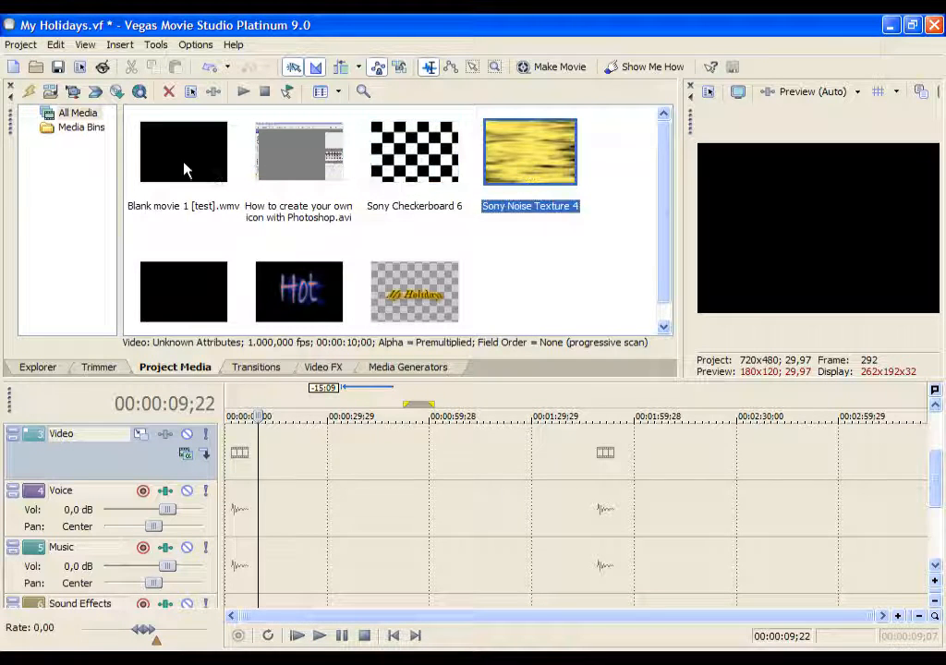
click(184, 171)
click(174, 268)
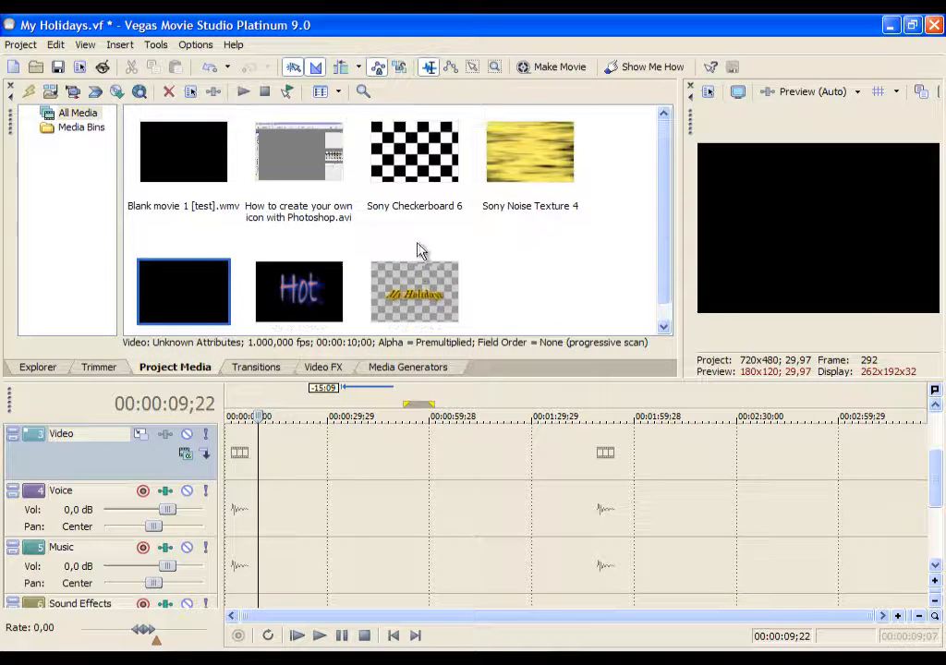
click(524, 148)
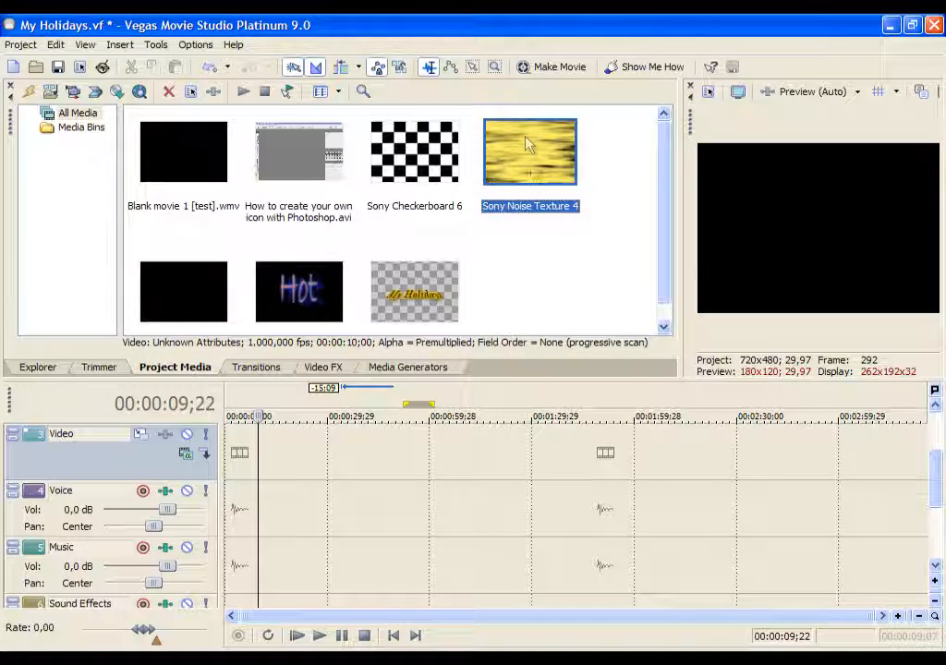
click(80, 112)
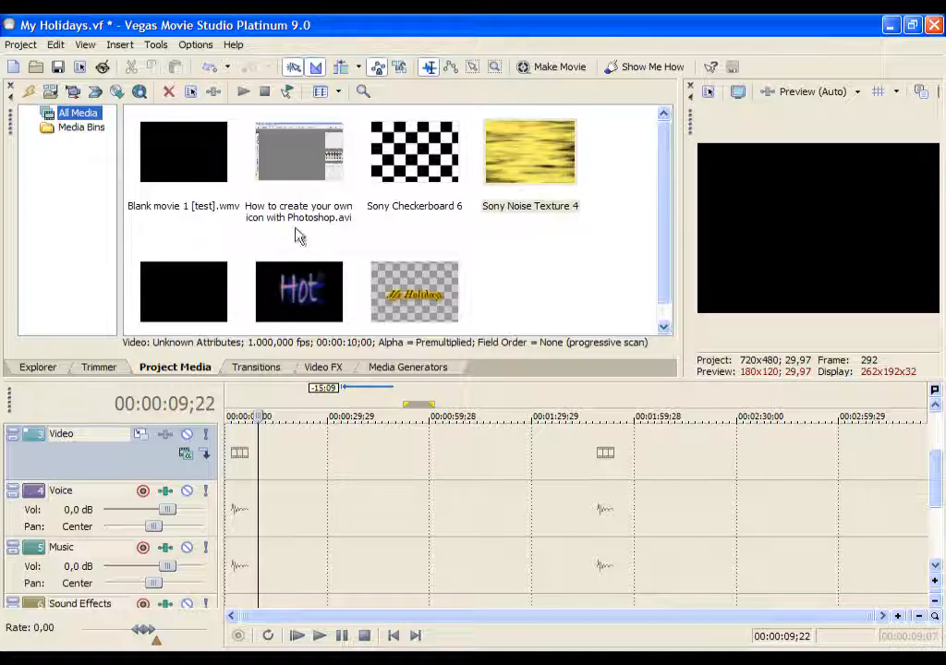
Place the Photoshop icon video at the start of the Video track and set the playhead to 00:01:52;21
drag(299, 152, 229, 471)
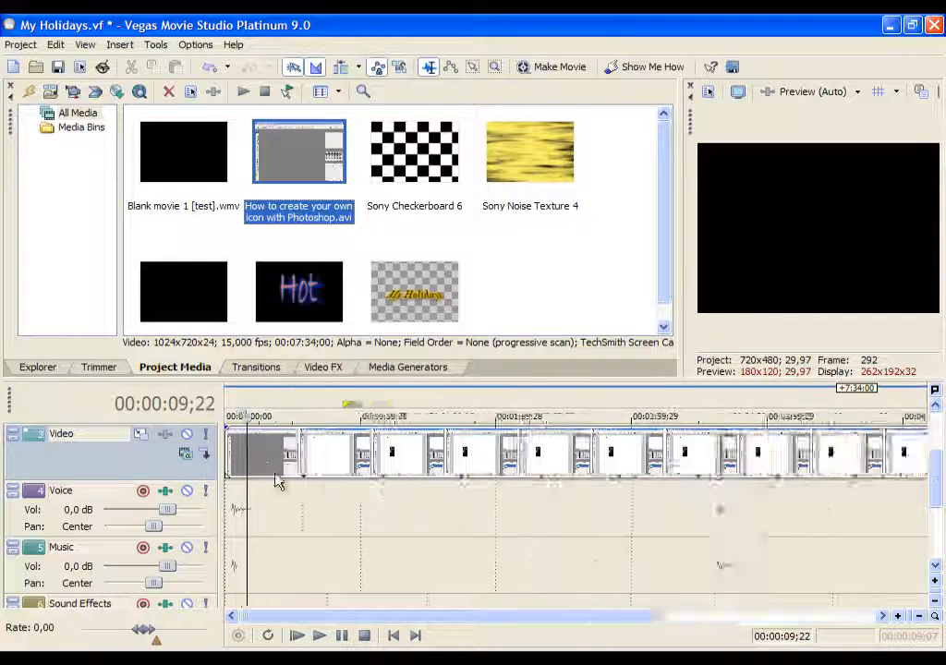
drag(936, 483, 938, 468)
drag(346, 521, 233, 513)
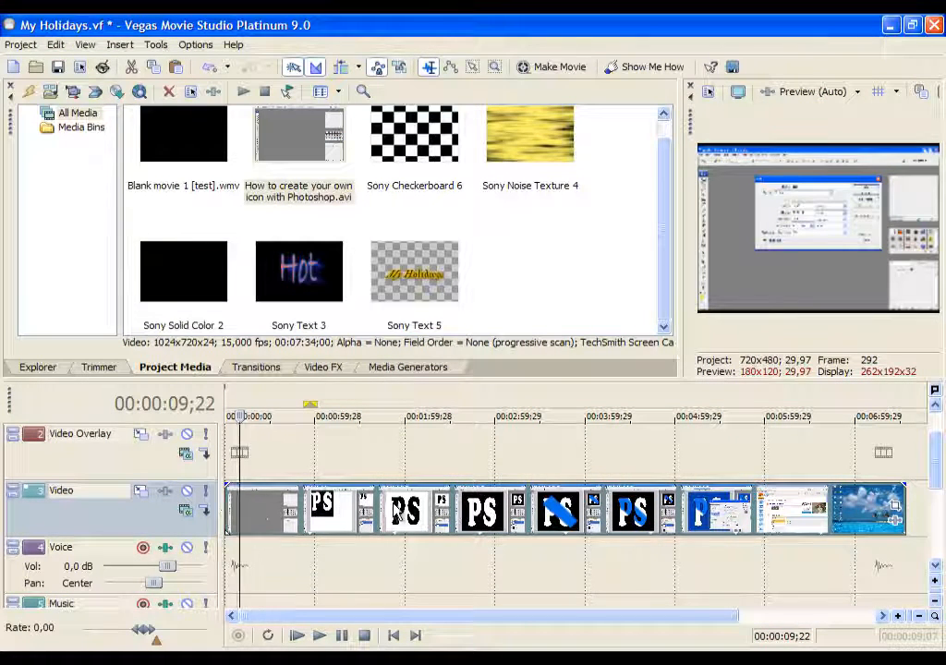
click(398, 415)
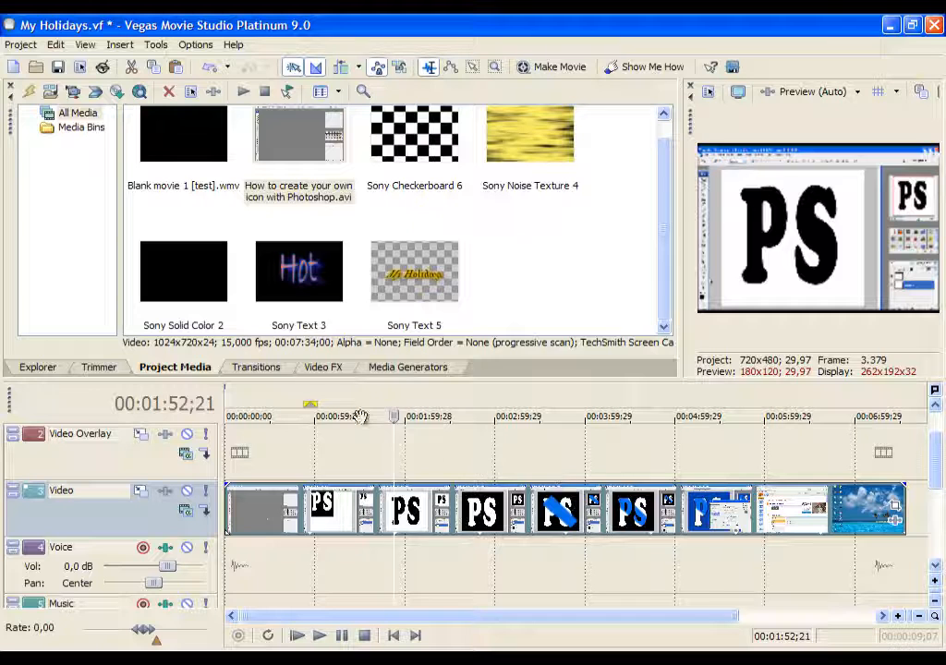
Apply the Bump Map effect with the Spotlight Up (flat) preset to the Photoshop icon video
click(323, 366)
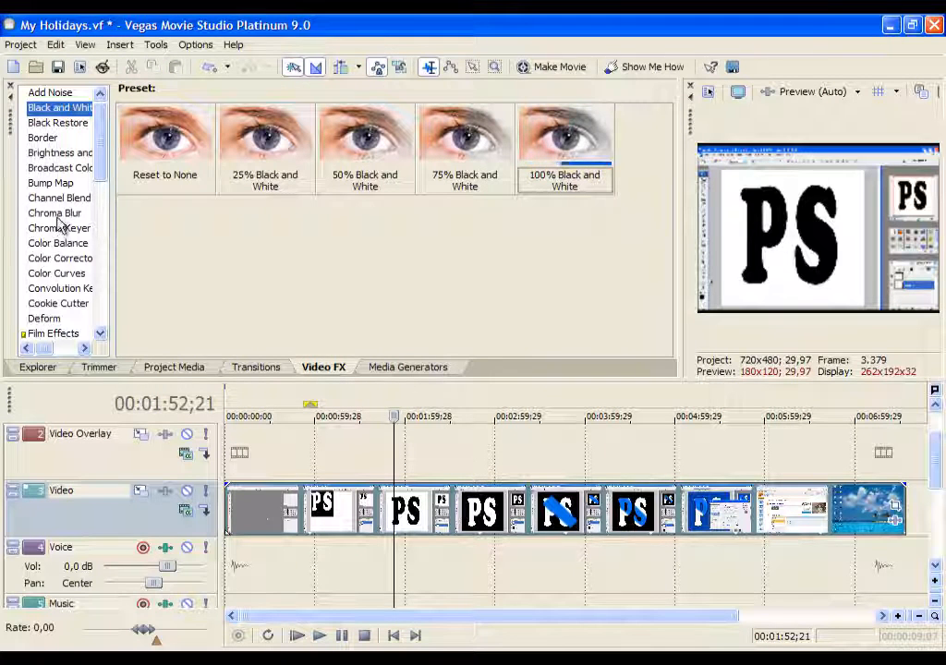
click(52, 183)
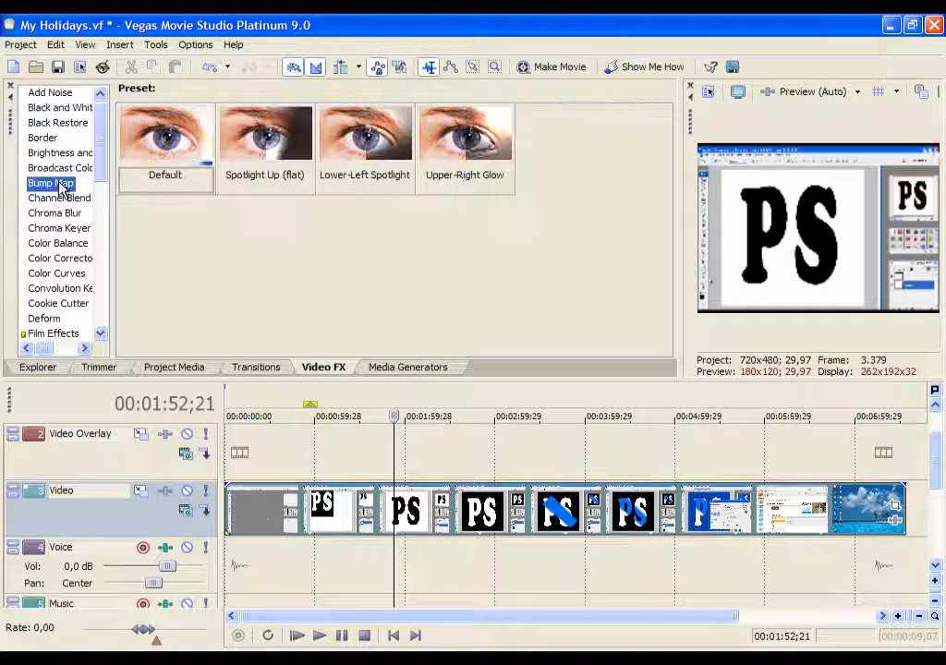
click(270, 139)
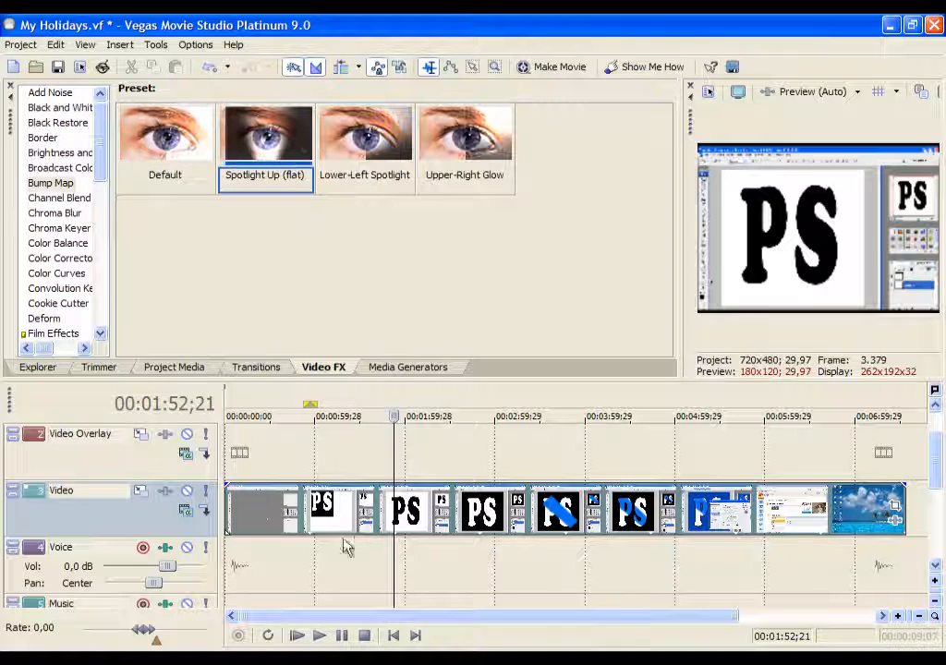
drag(266, 138, 362, 514)
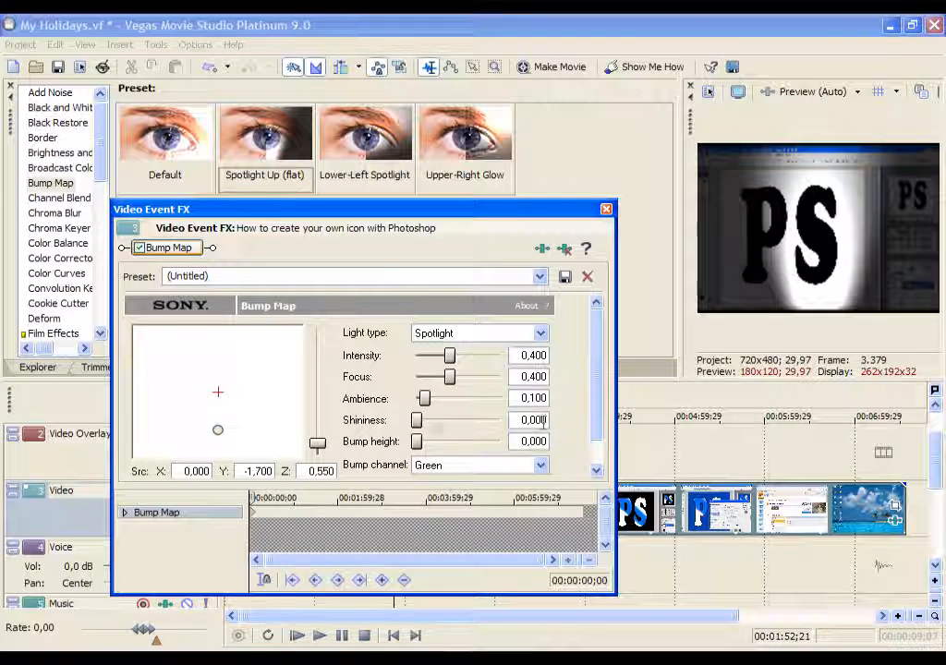
Set Bump Map shininess to 0,500, bump height to 0,200 and ambience to 0,322, shift the spotlight target up-left, and close the settings
drag(423, 421, 433, 441)
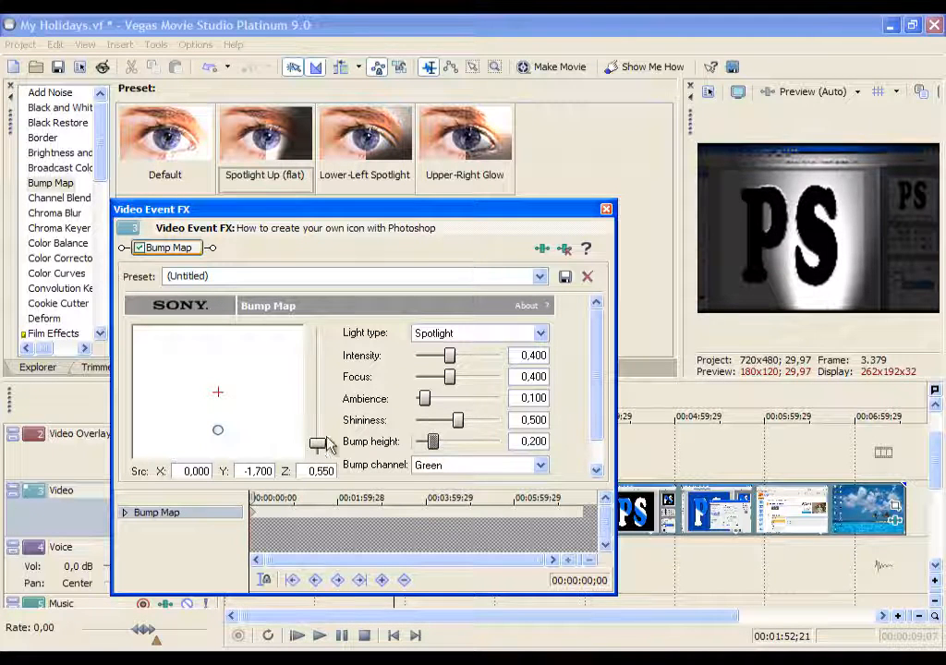
drag(221, 394, 195, 360)
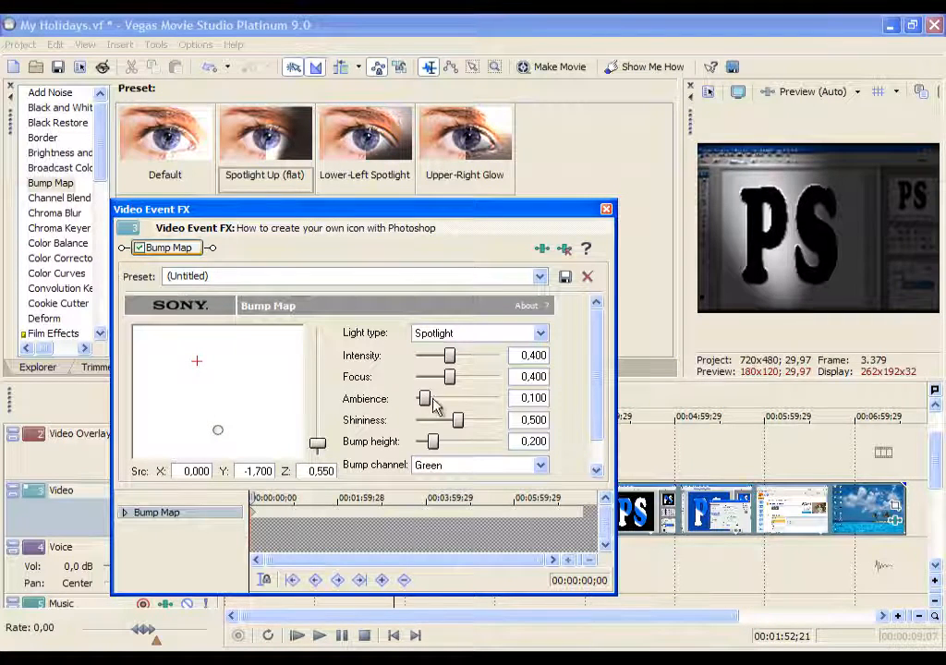
drag(434, 404, 450, 383)
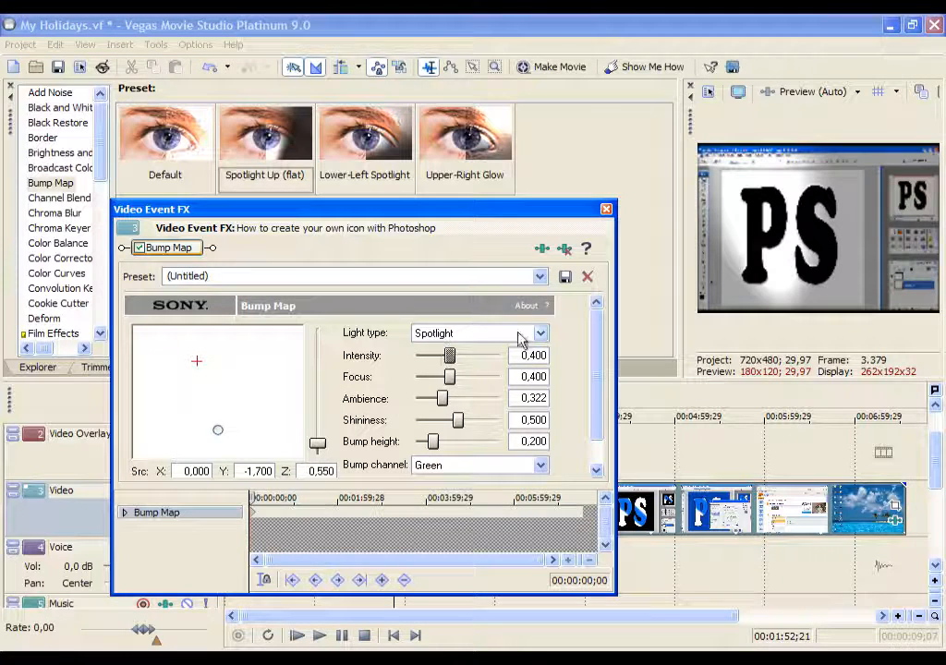
click(605, 212)
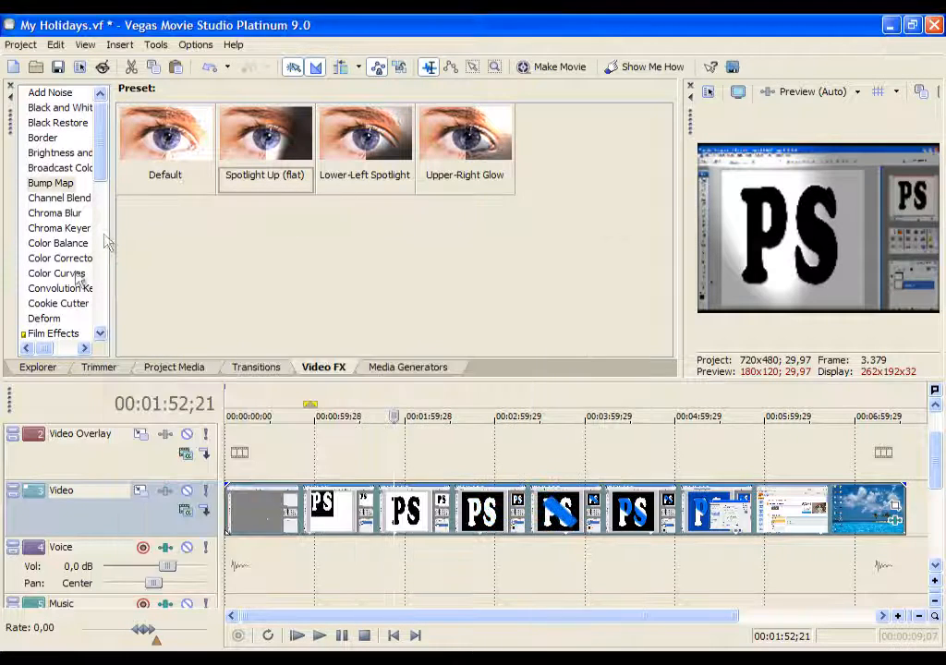
Apply the 100% Black and White effect to the Photoshop icon video and remove its Bump Map effect
click(44, 108)
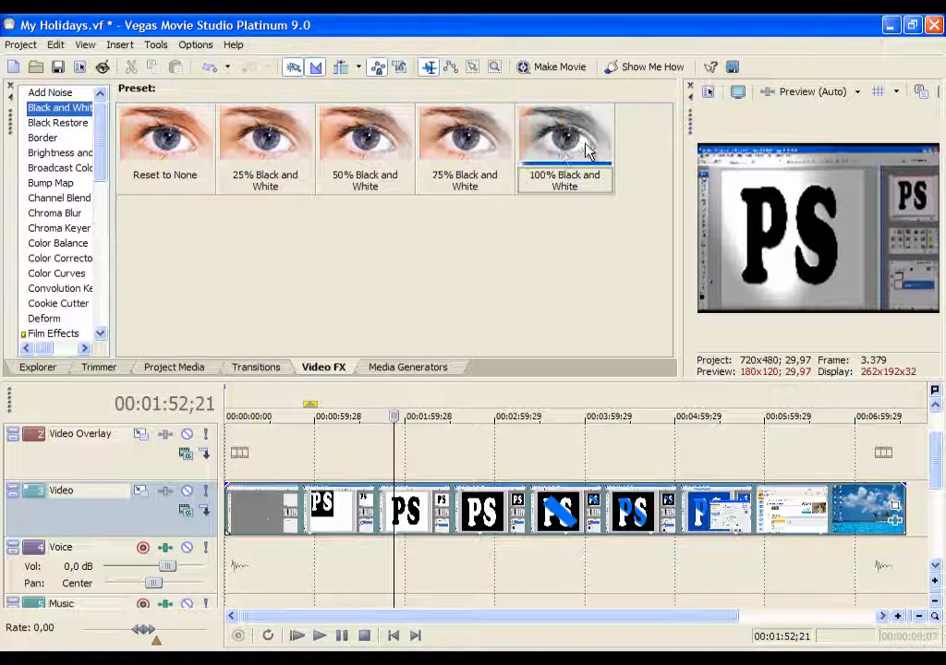
drag(570, 137, 360, 508)
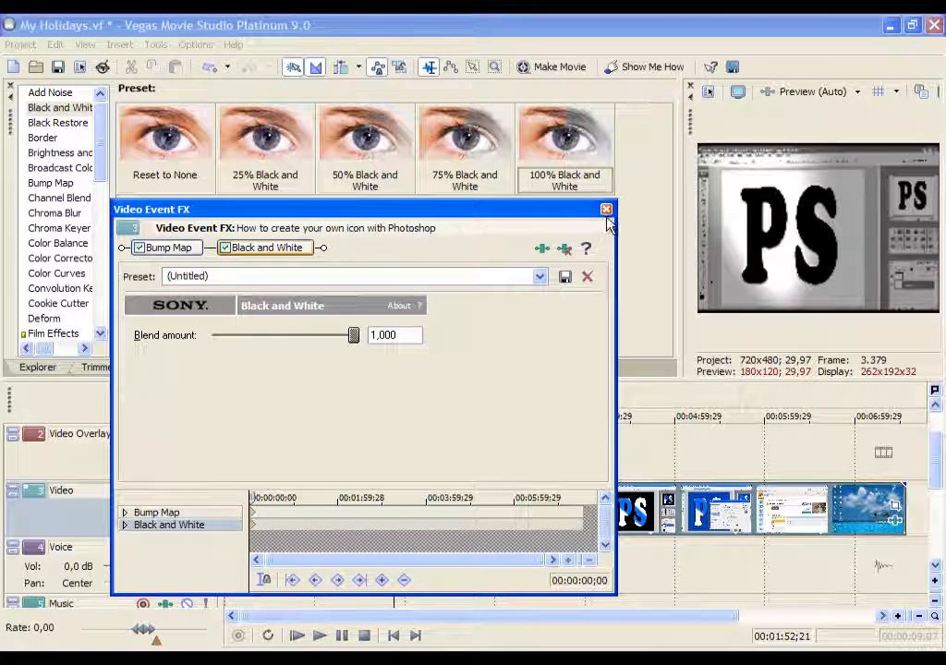
click(171, 247)
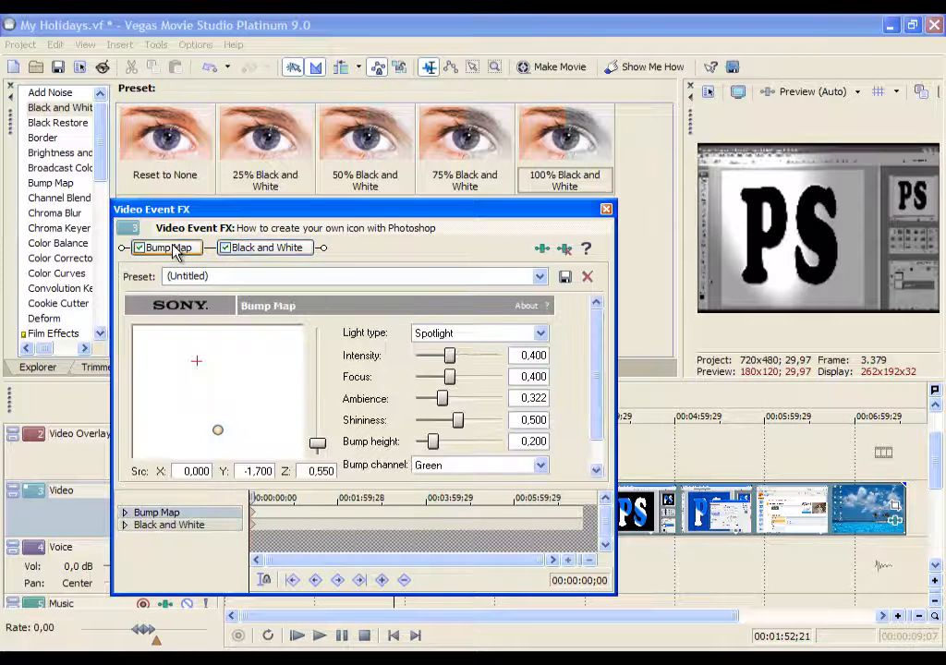
click(567, 250)
click(606, 208)
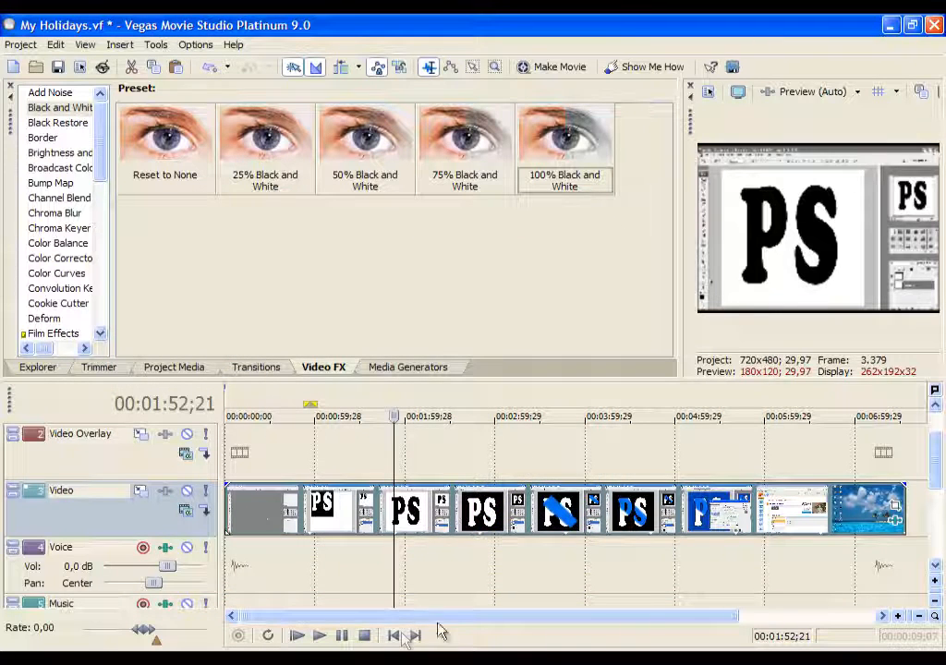
Preview the black and white video at several points along the timeline, ending at 00:00:00;00
click(588, 554)
click(543, 561)
click(771, 551)
click(873, 554)
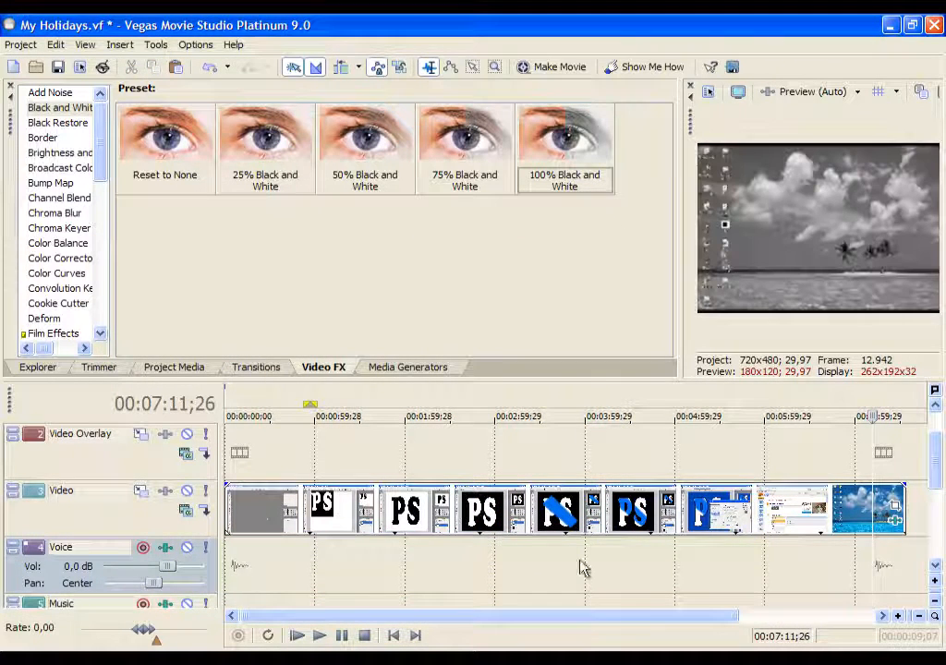
click(231, 560)
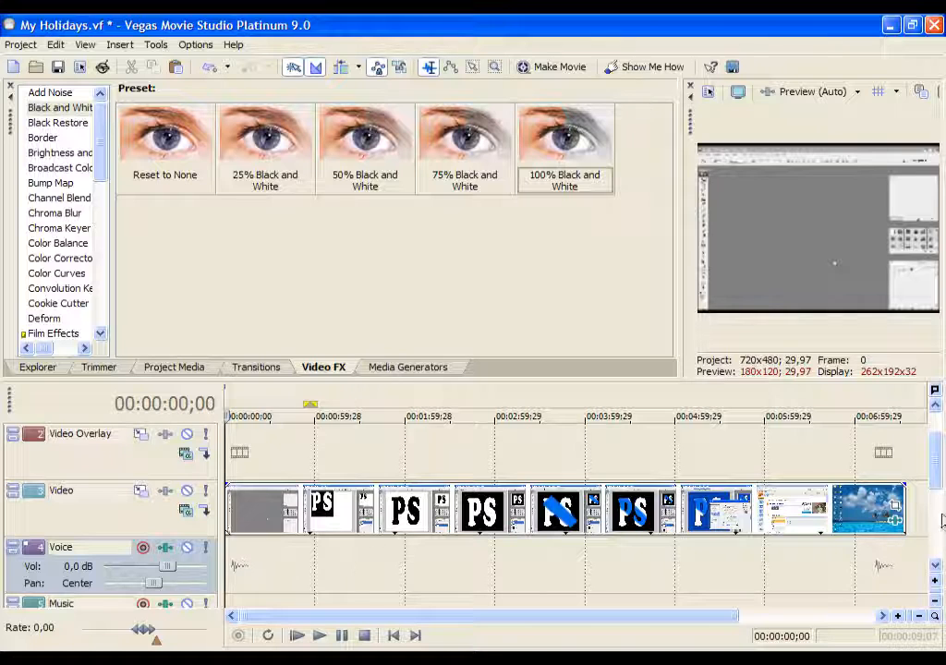
Add a Black solid color clip at the start of the Video Overlay track, keeping the color at RGB 0, 0, 0
drag(936, 486, 934, 470)
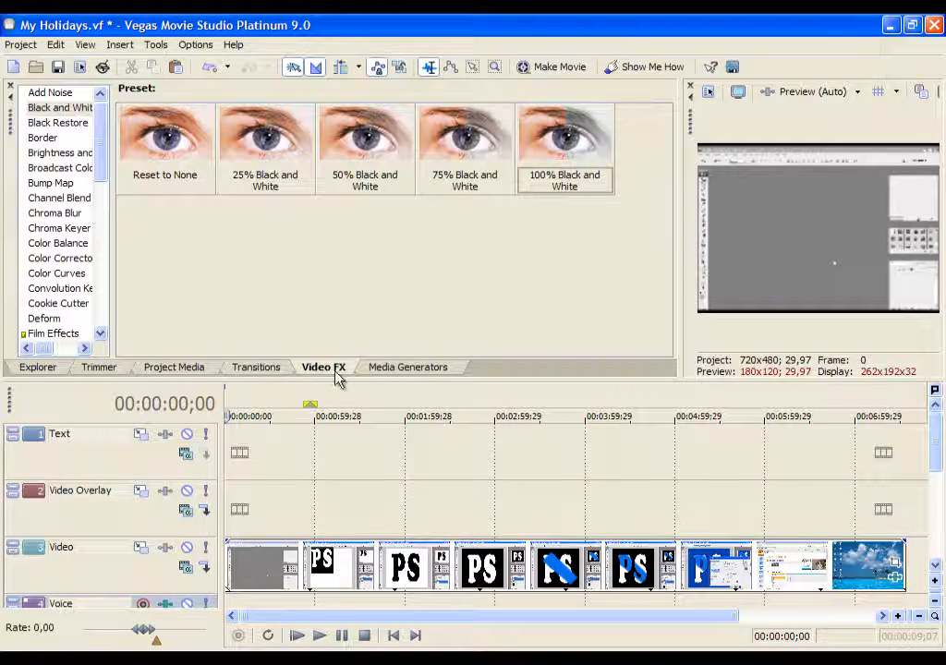
click(397, 372)
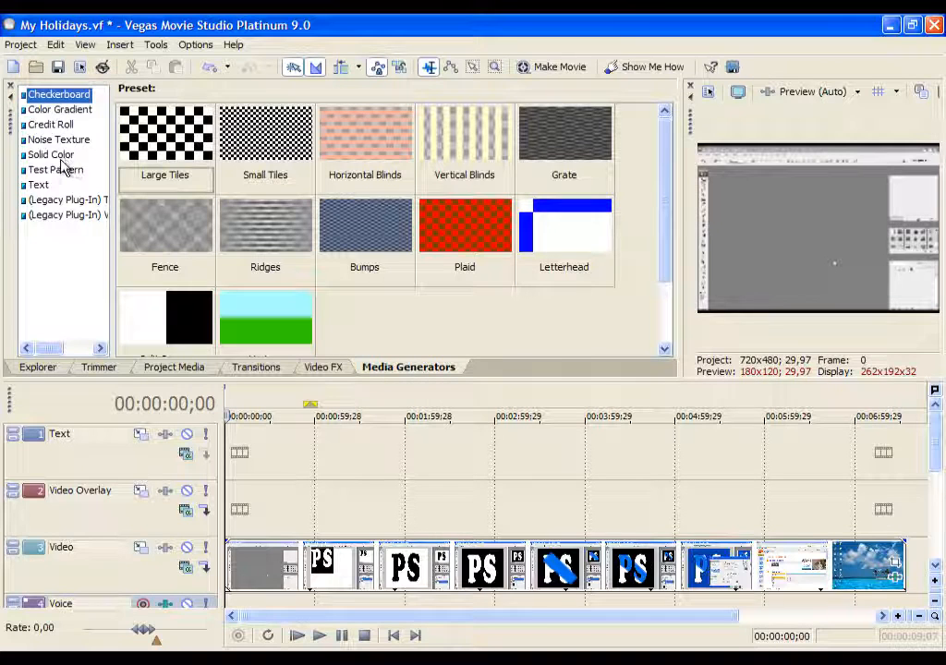
click(48, 157)
click(273, 141)
drag(273, 141, 211, 512)
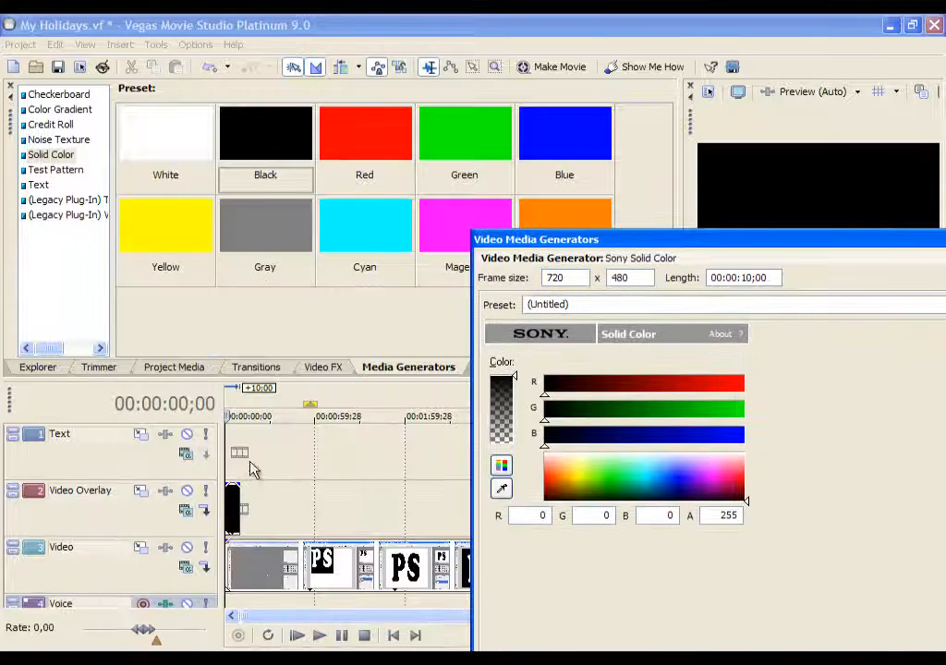
click(254, 469)
drag(587, 418, 623, 421)
drag(598, 483, 601, 514)
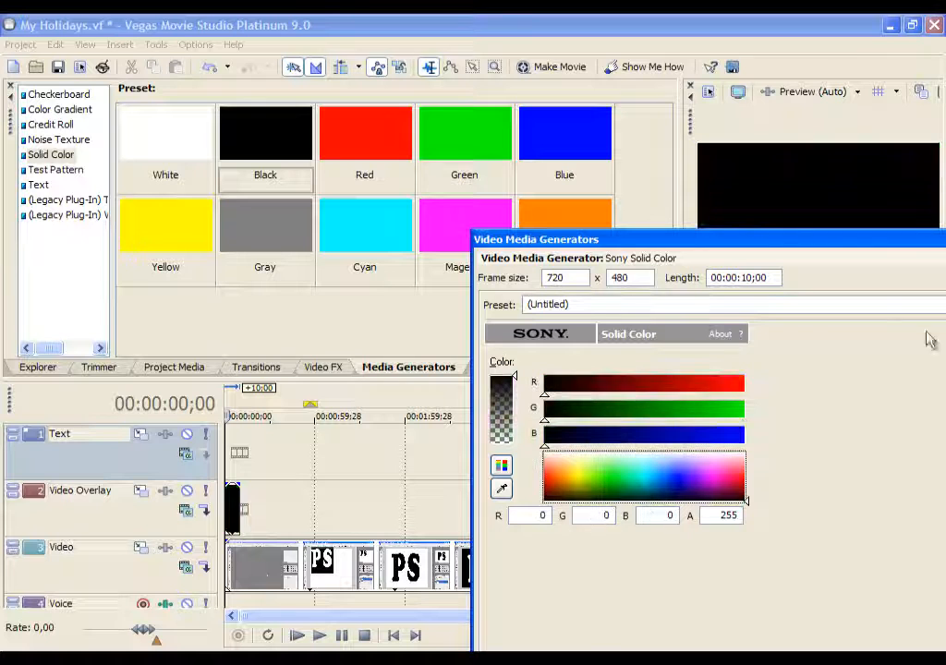
drag(894, 243, 726, 260)
click(874, 257)
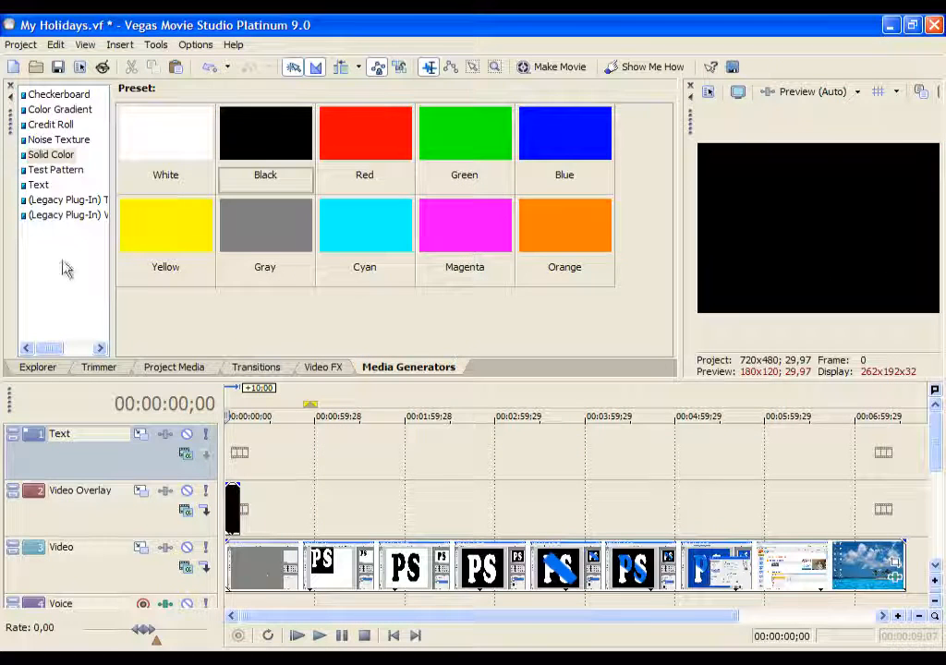
Add a Default Text clip at the start of the Text track and enter "How to create an icon in Photoshop"
click(38, 185)
drag(163, 140, 232, 468)
drag(716, 558, 445, 415)
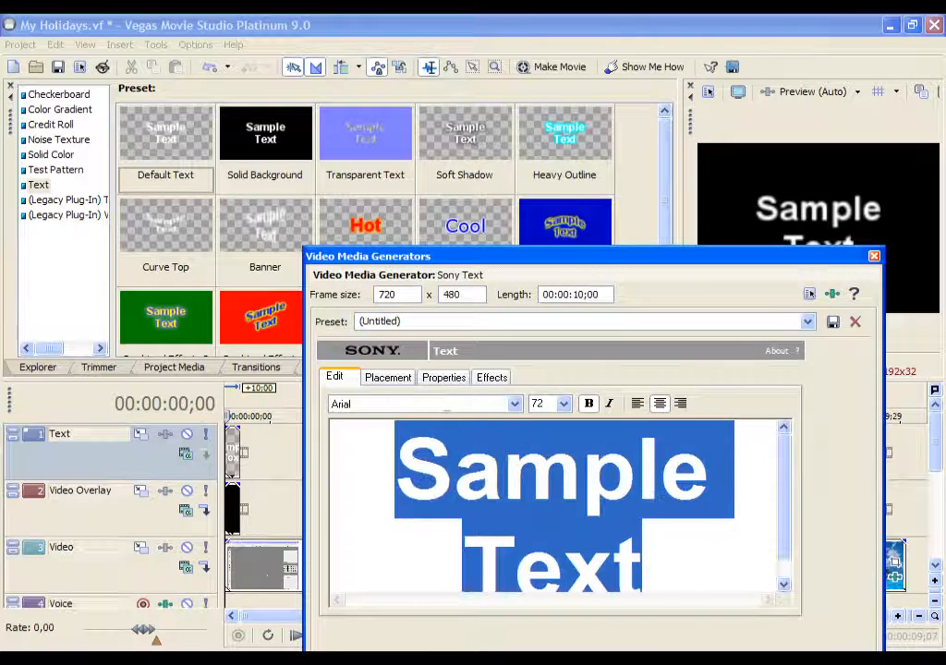
text(How to c)
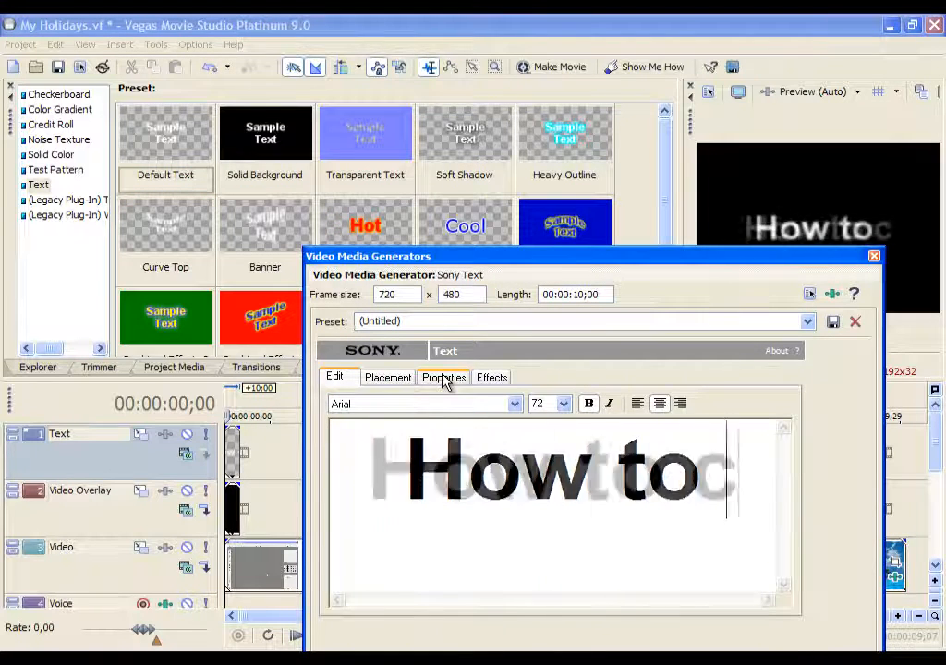
text(reate an)
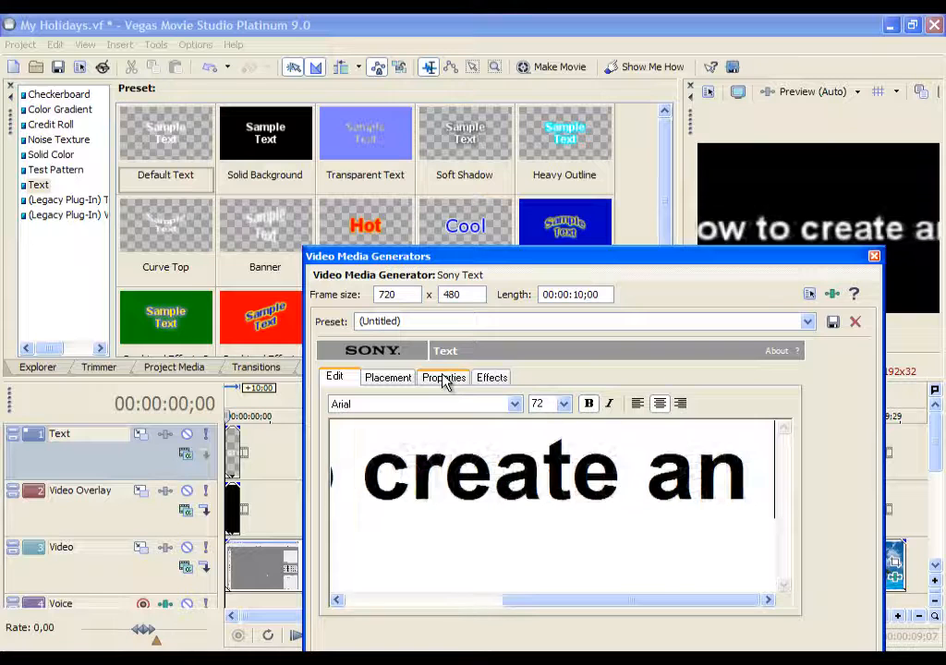
text( icon i)
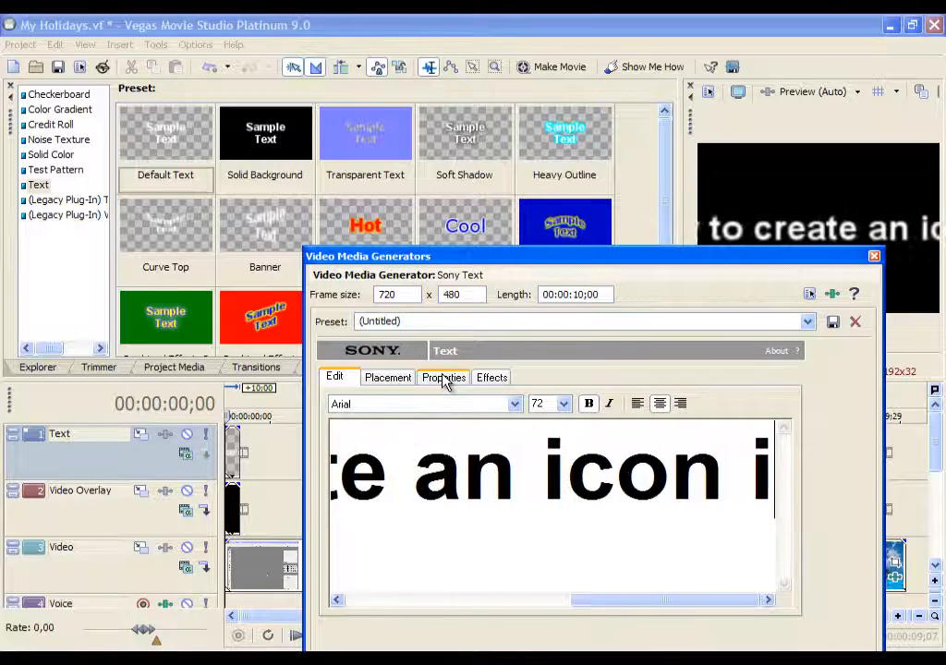
text(n Phot)
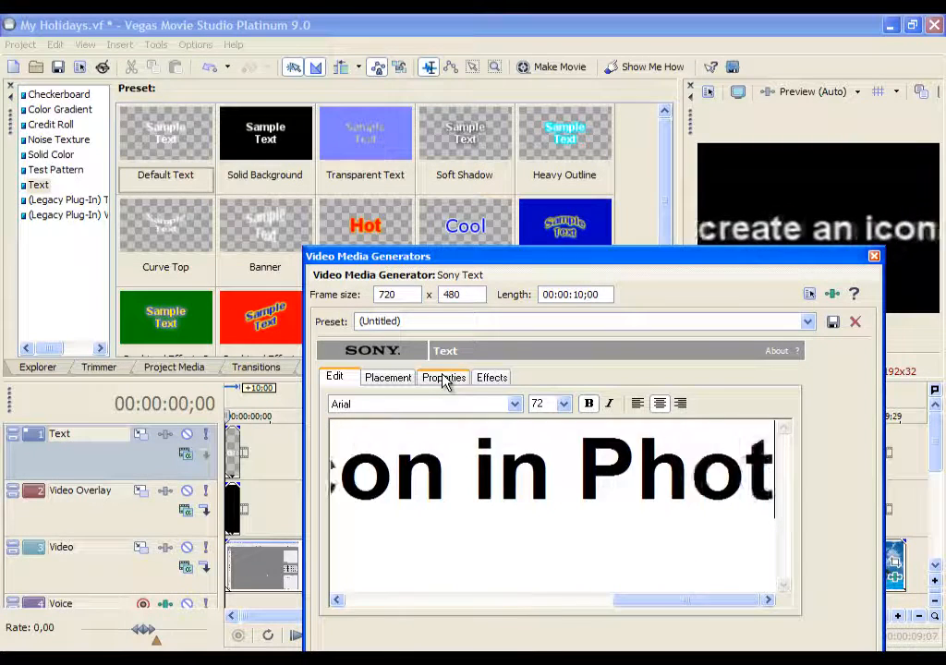
text(oshop)
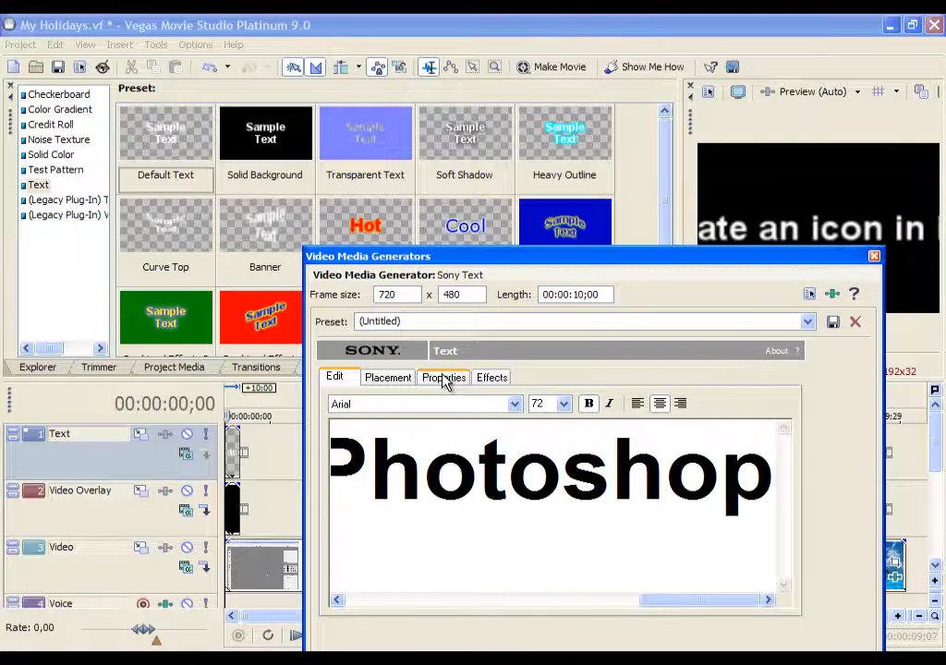
Set the whole title's font size to 36 and break the line after "How to create"
key(ctrl+a)
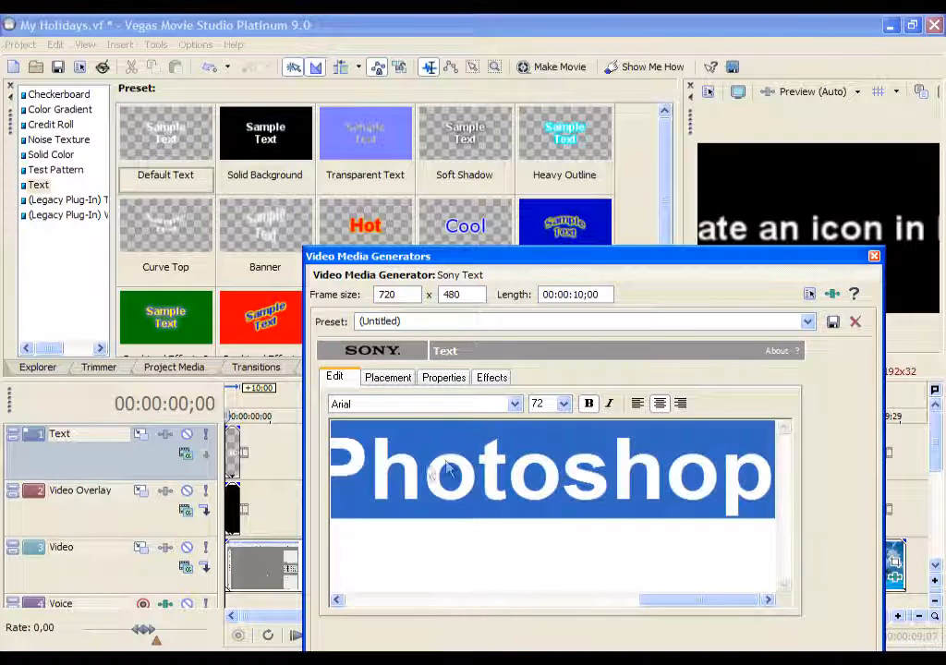
click(562, 404)
click(552, 215)
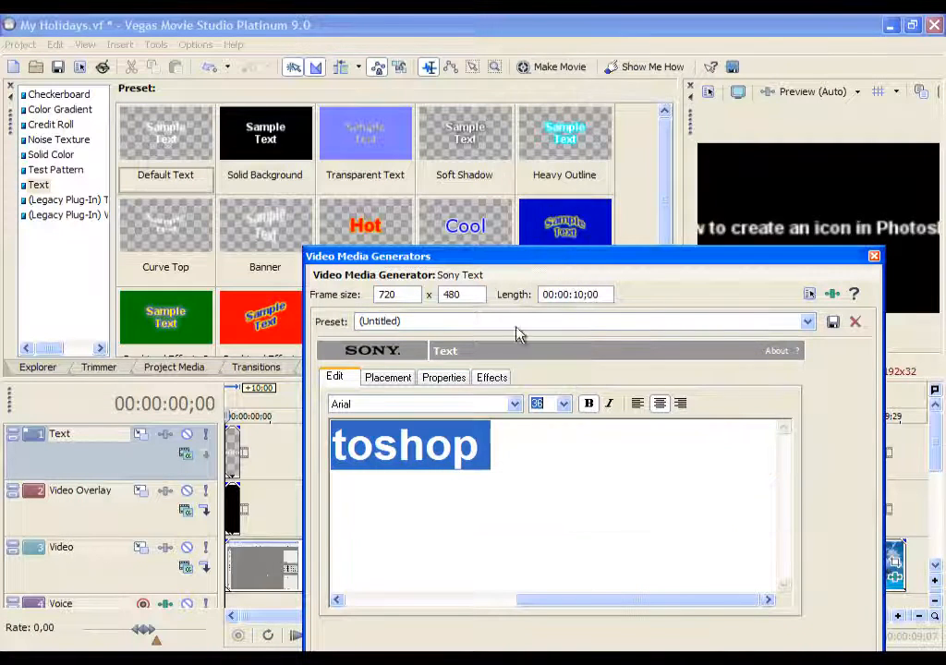
drag(604, 600, 577, 462)
click(578, 462)
key(Return)
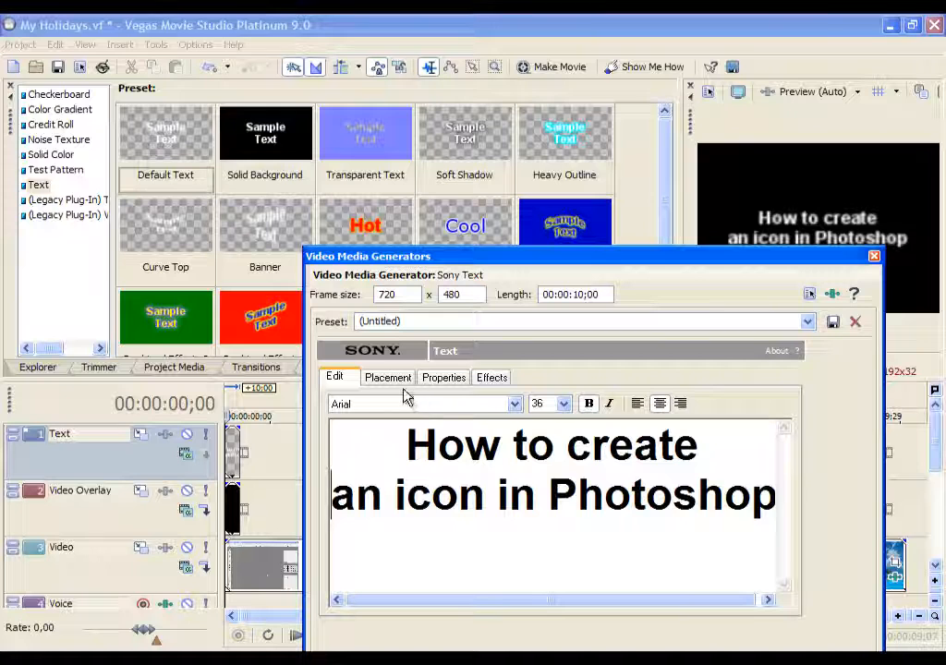
Browse fonts for the whole title and set it to Bauhaus 93
key(ctrl+a)
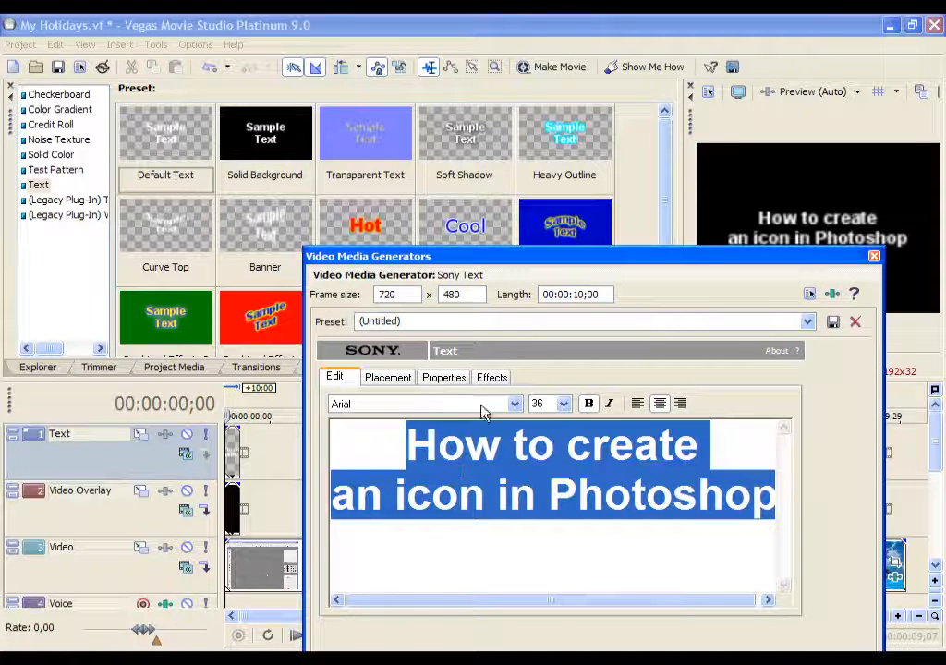
click(481, 411)
click(379, 239)
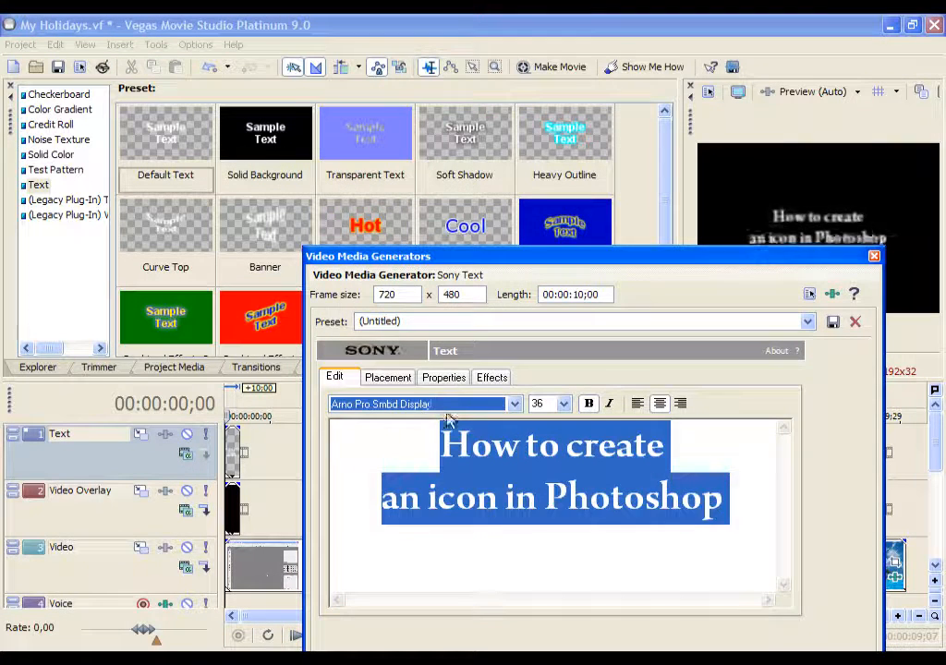
scroll(448, 415, down, 2)
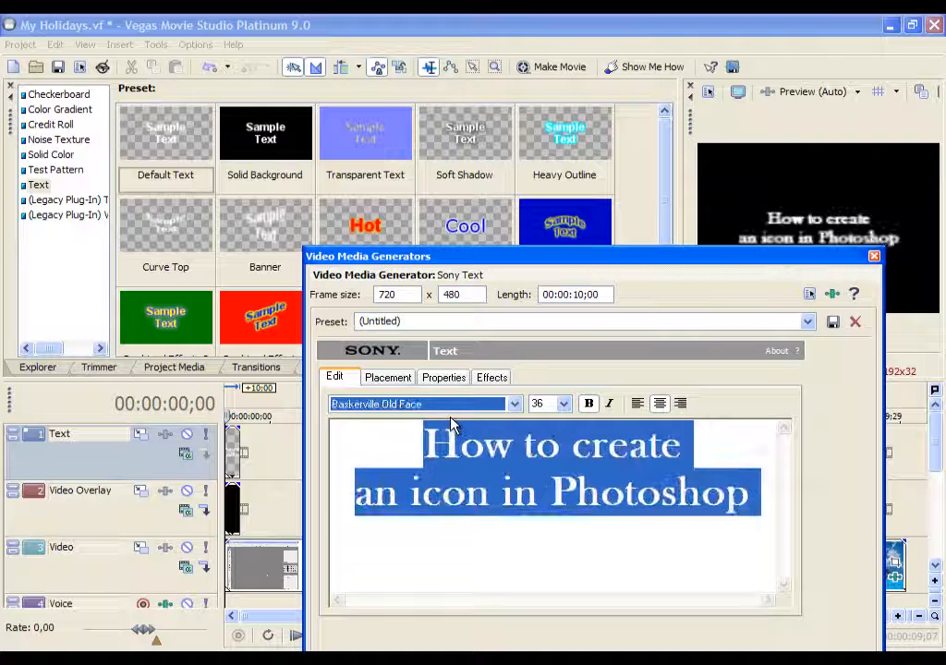
scroll(453, 425, down, 1)
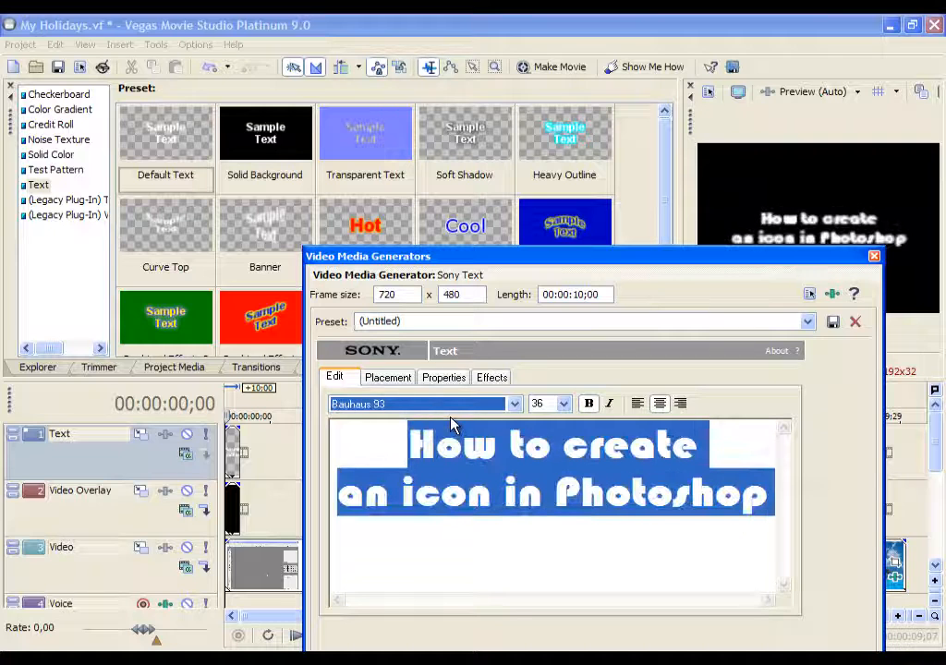
Shift the title's placement to about X 0,027, Y 0,031 and make the text italic
click(374, 381)
drag(439, 514, 444, 518)
click(336, 378)
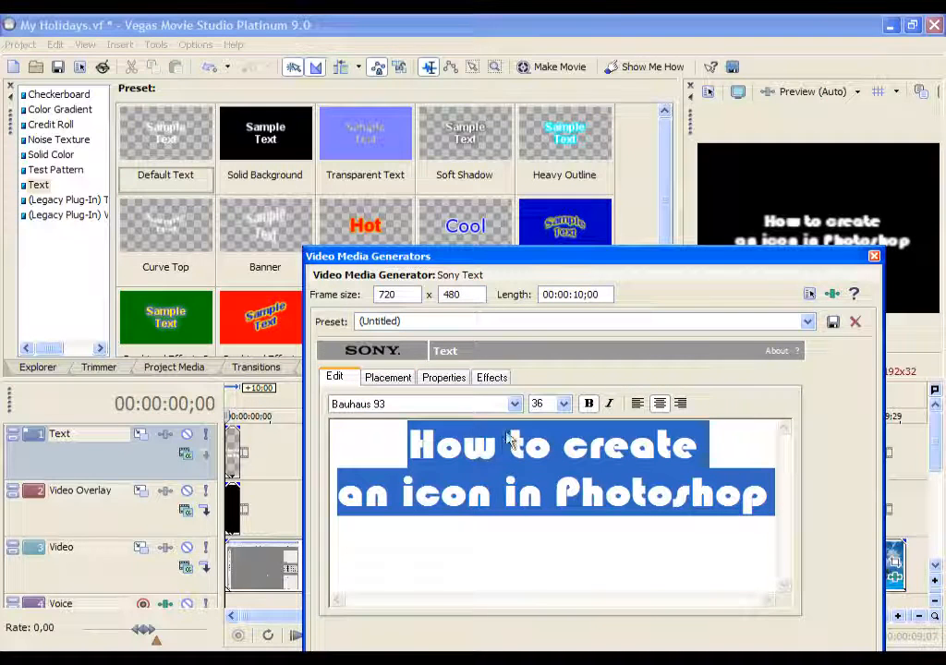
click(609, 407)
Set the title's tracking to 1,018 and its scaling to 1,054, keeping the text color white
click(444, 379)
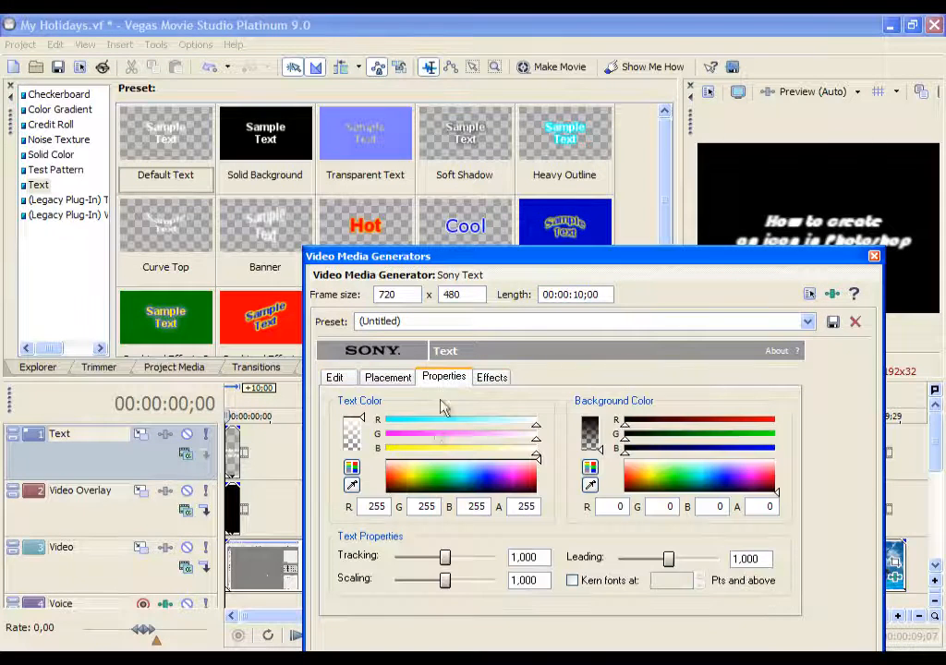
drag(453, 480, 416, 408)
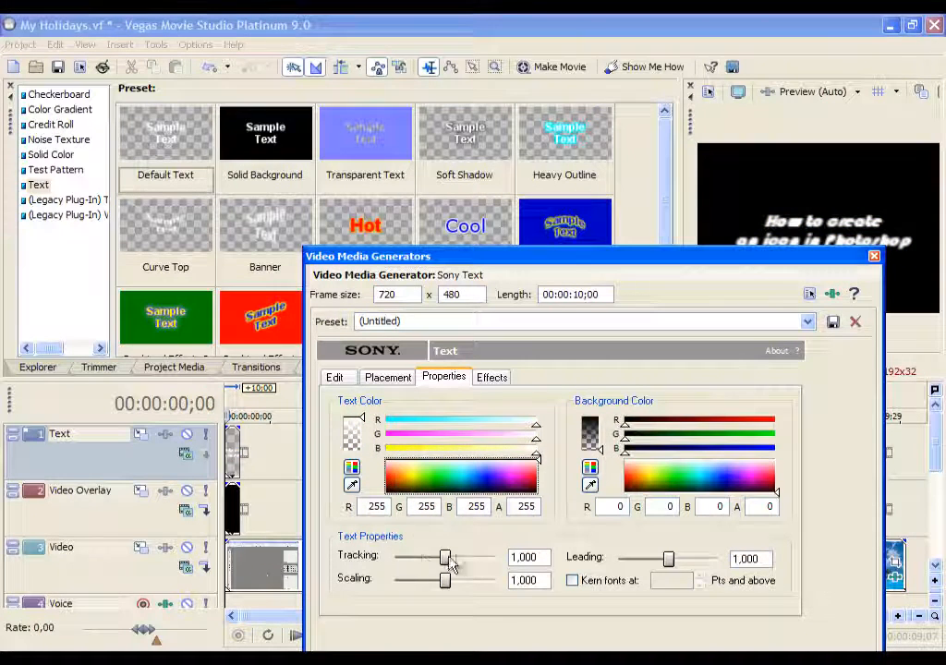
drag(441, 559, 447, 563)
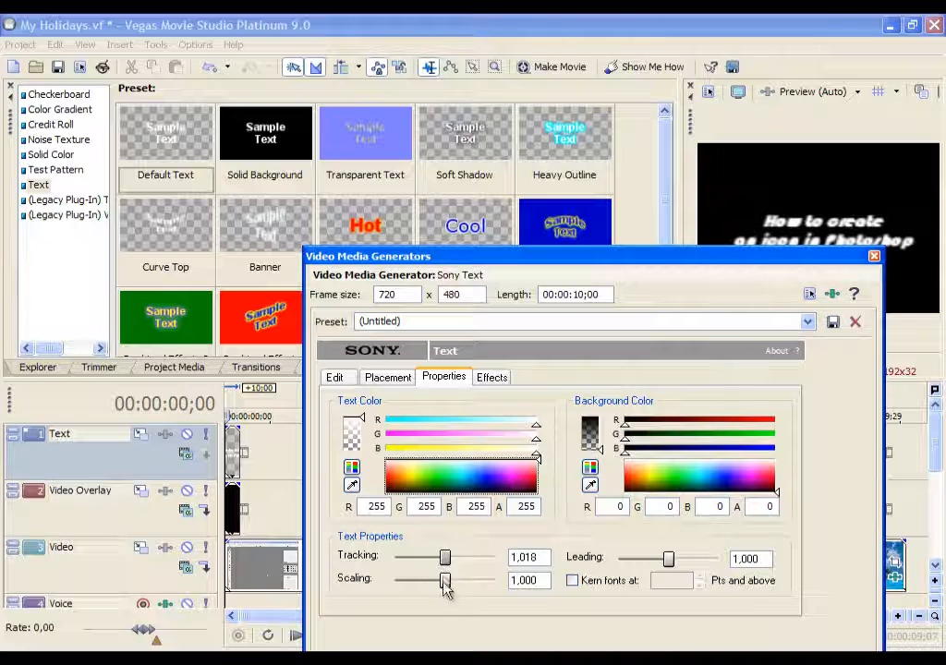
drag(452, 582, 447, 582)
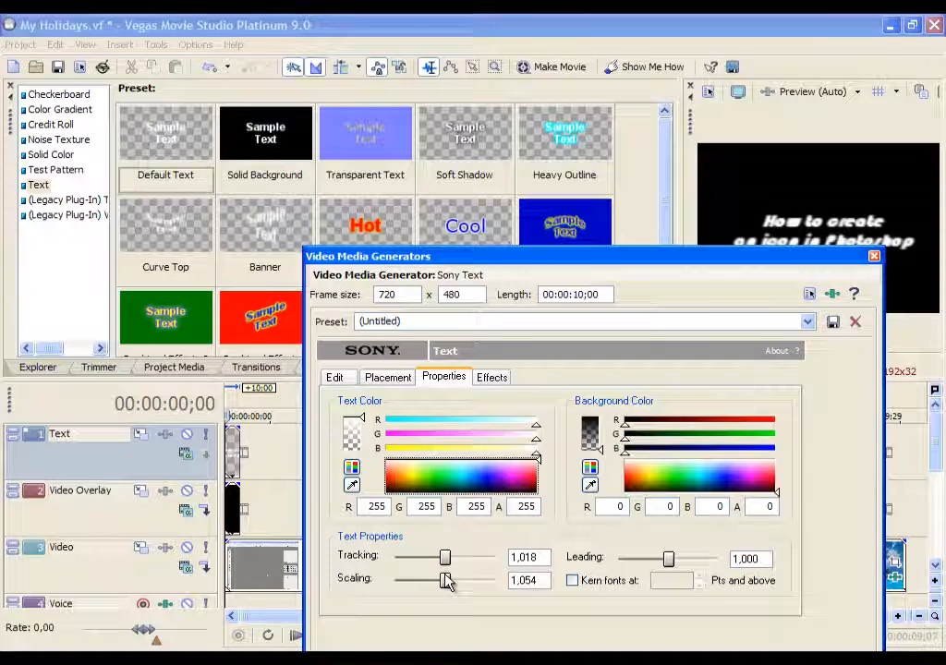
Reposition the title to X -0,009, Y 0,055 and make its background opaque black
click(387, 377)
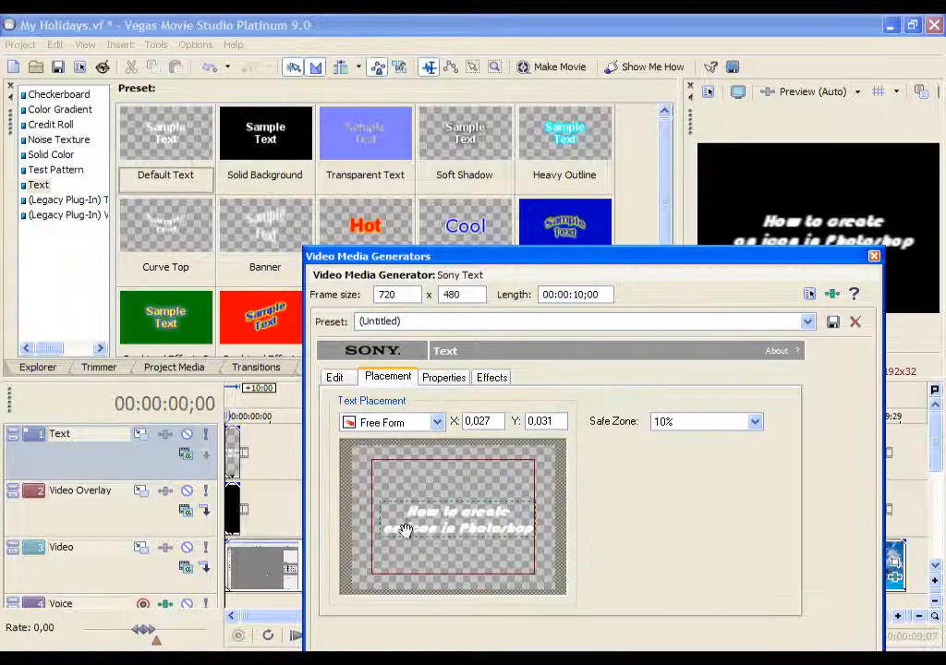
mouse_move(428, 523)
mouse_down()
mouse_move(420, 529)
mouse_move(425, 517)
mouse_up()
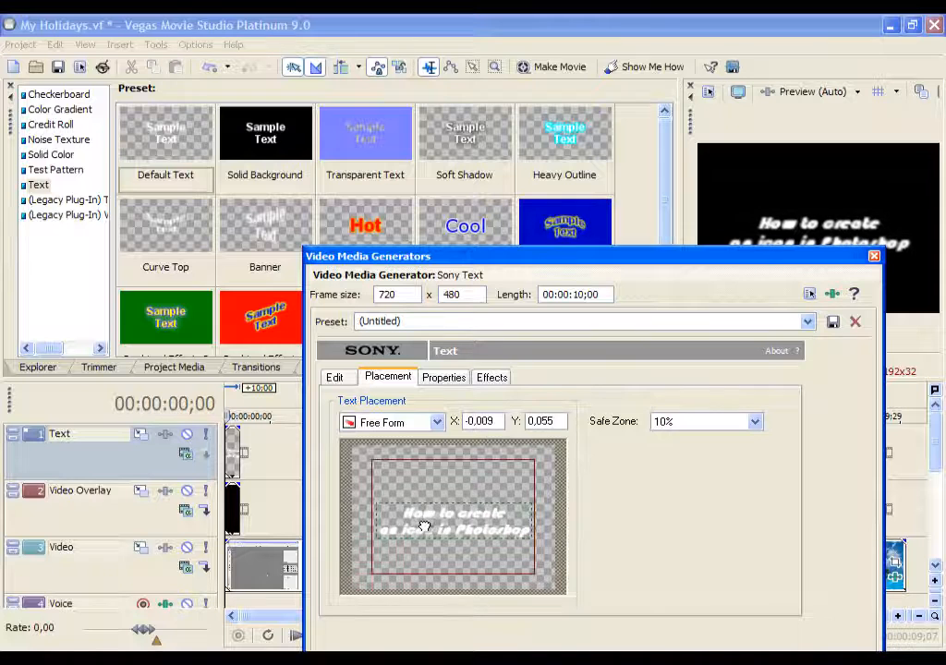
click(433, 379)
drag(662, 481, 742, 529)
Draw a blue outline around the title text with feather 0,263 and width 0,545
click(489, 377)
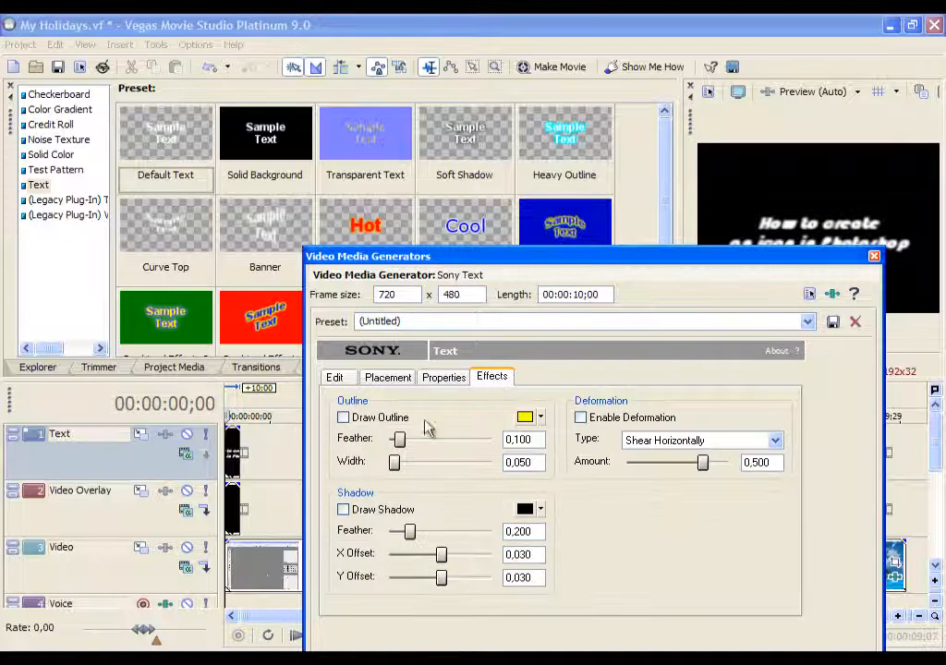
click(359, 423)
drag(415, 448, 445, 468)
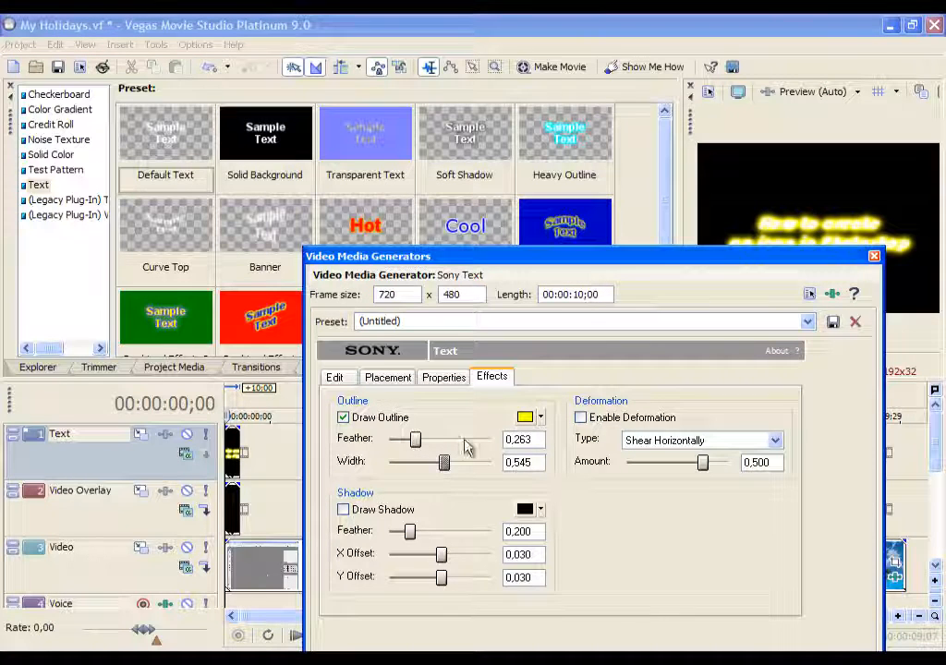
click(534, 416)
click(627, 504)
mouse_move(627, 503)
mouse_down()
mouse_move(672, 498)
mouse_move(634, 503)
mouse_move(609, 489)
mouse_move(645, 499)
mouse_up()
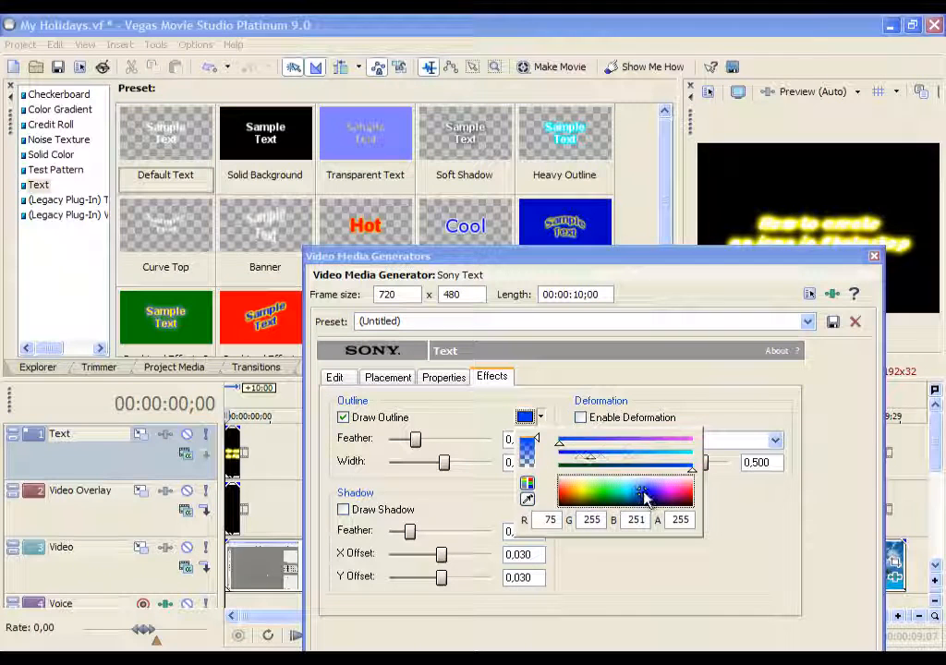
click(559, 421)
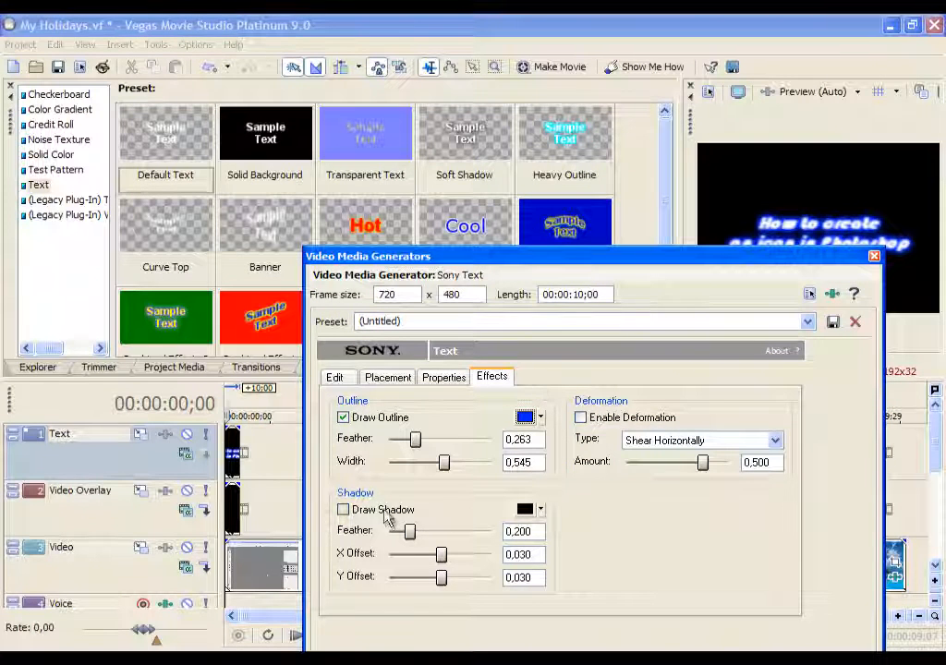
Enable Compress Vertically deformation on the title, lower its amount until the letters stretch vertically, and close the generator settings
click(581, 418)
click(702, 440)
click(677, 539)
click(660, 466)
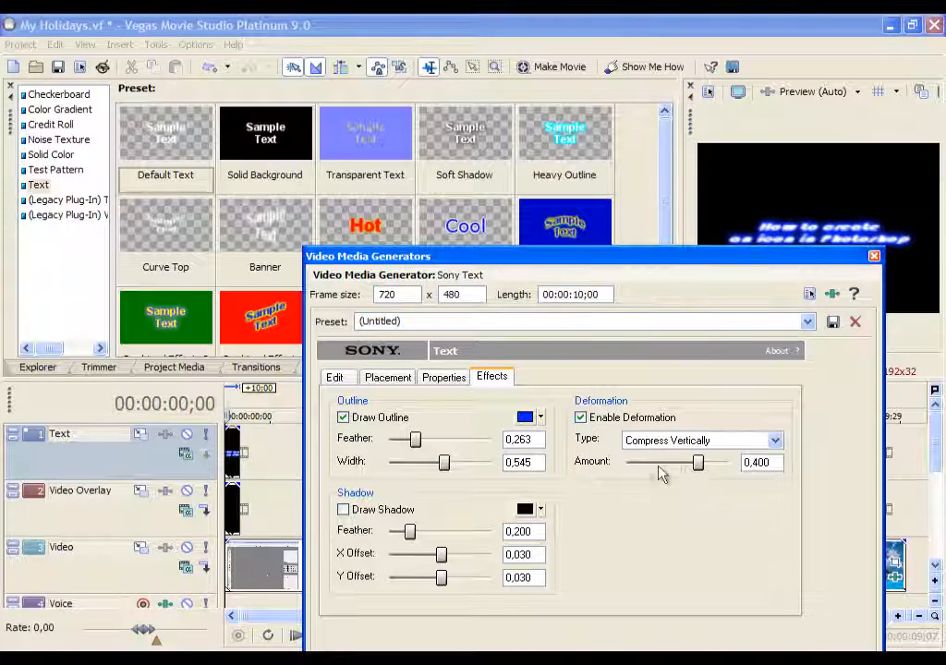
drag(688, 472, 620, 477)
click(873, 258)
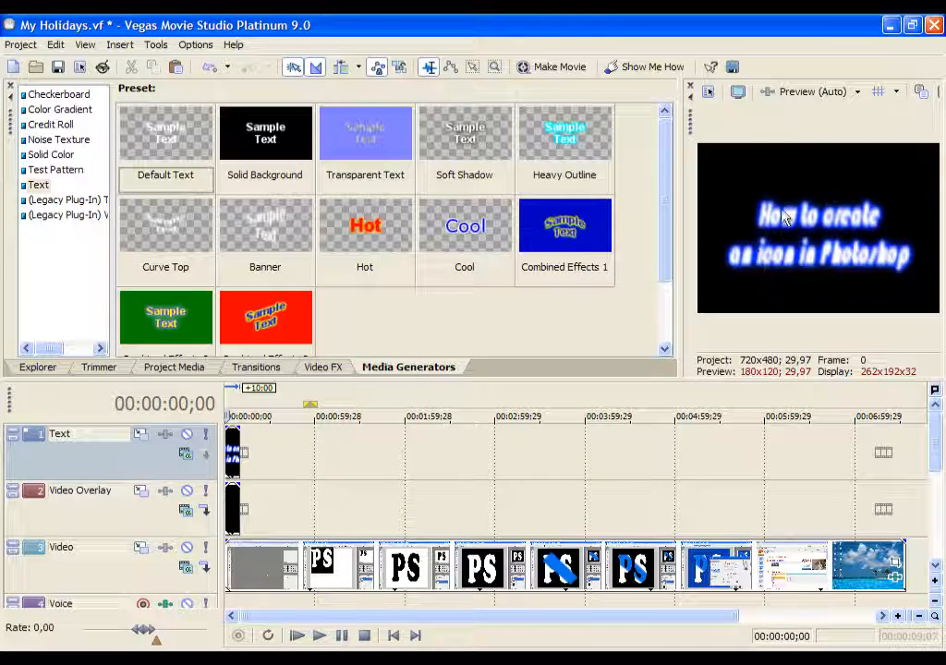
Move the video clip to start where the title ends, and give the title clip a fade-in and fade-out of about 2 seconds each
mouse_move(261, 549)
mouse_down()
mouse_move(254, 564)
mouse_move(281, 564)
mouse_move(268, 567)
mouse_up()
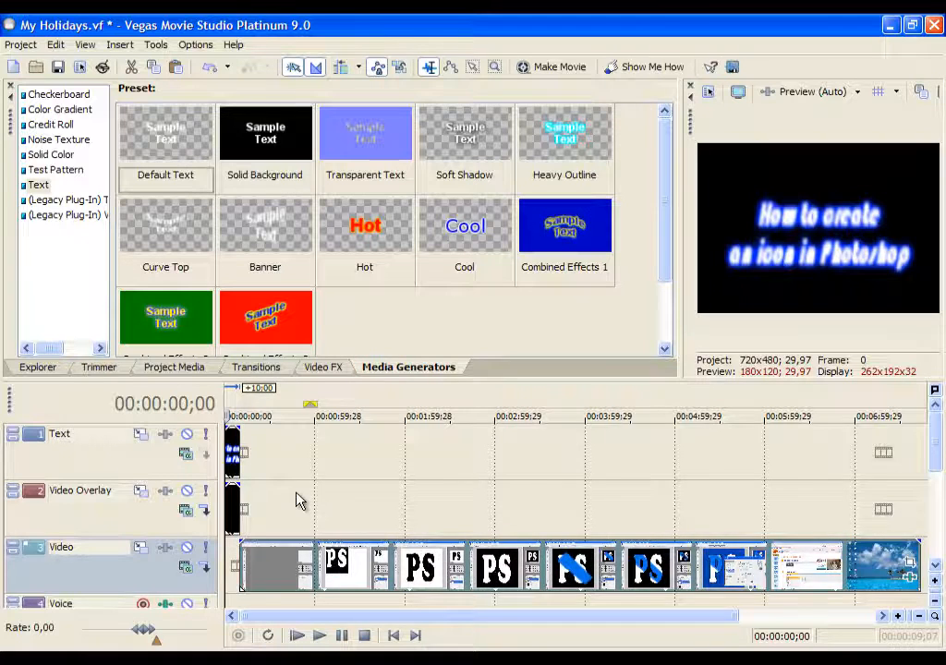
scroll(301, 500, up, 5)
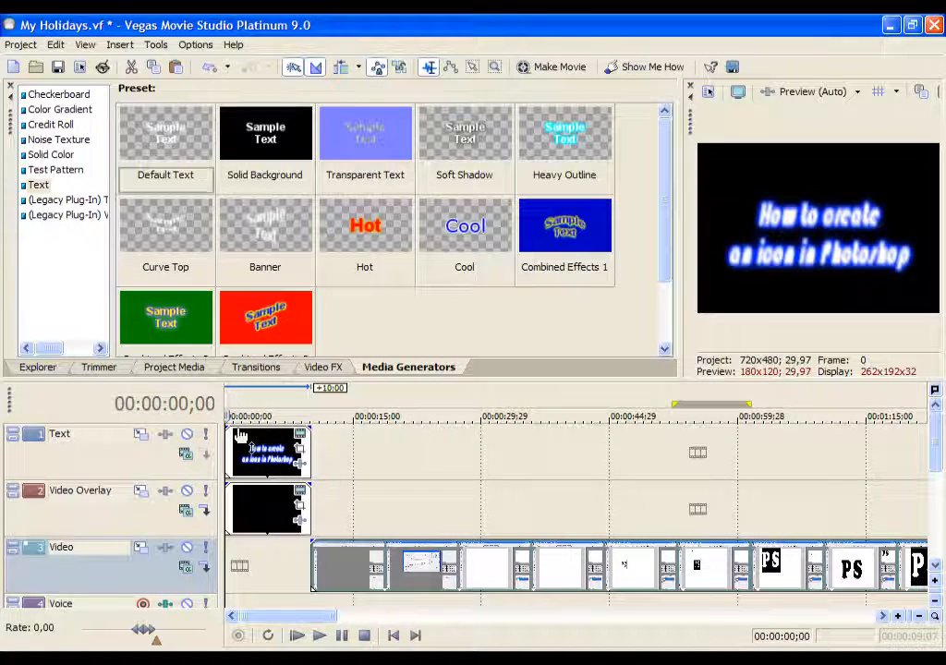
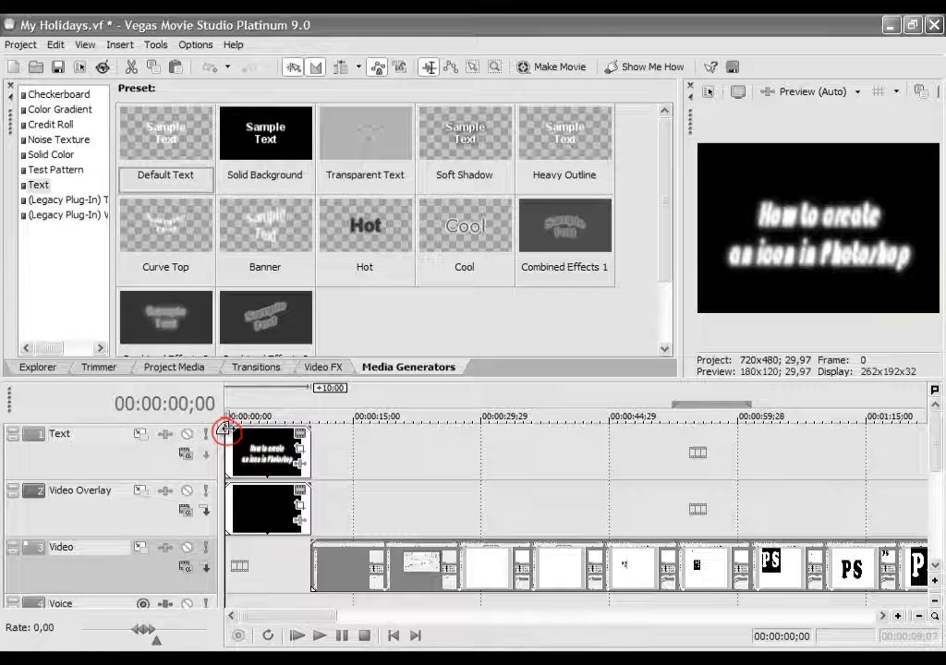
drag(225, 428, 236, 427)
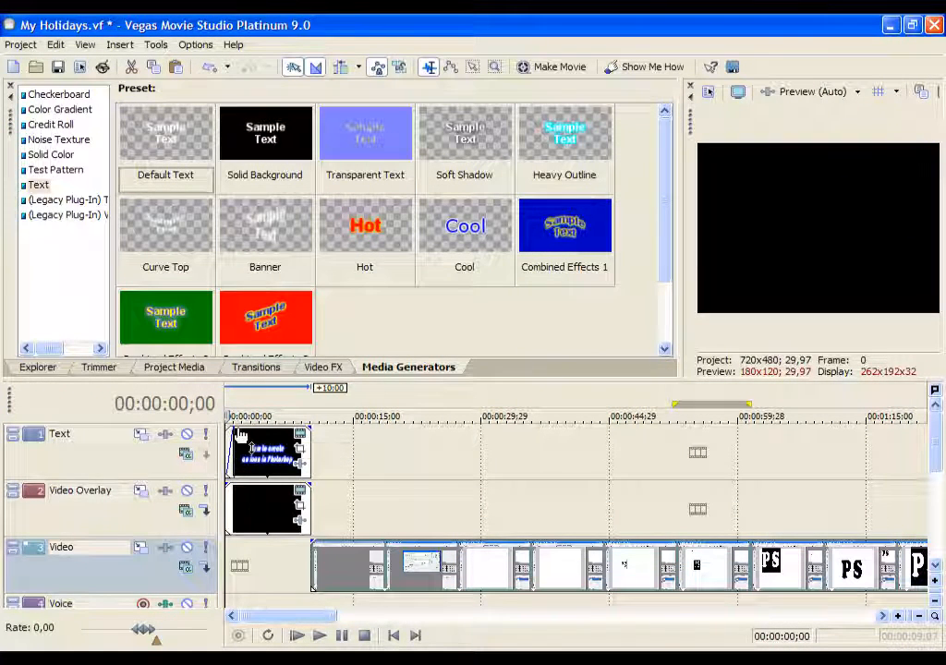
mouse_move(312, 428)
mouse_down()
mouse_move(278, 427)
mouse_move(295, 428)
mouse_up()
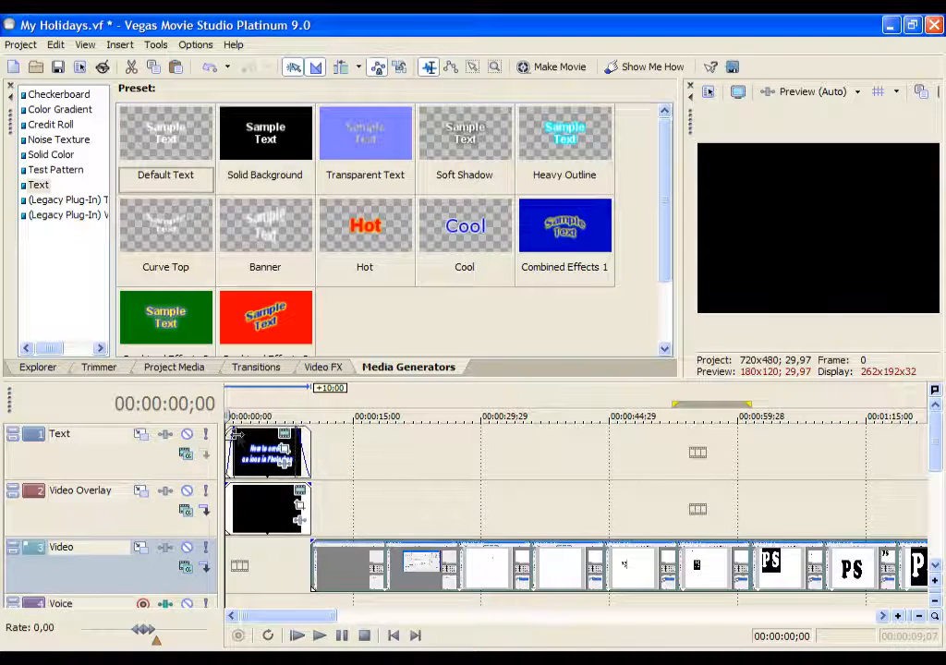
drag(236, 433, 243, 432)
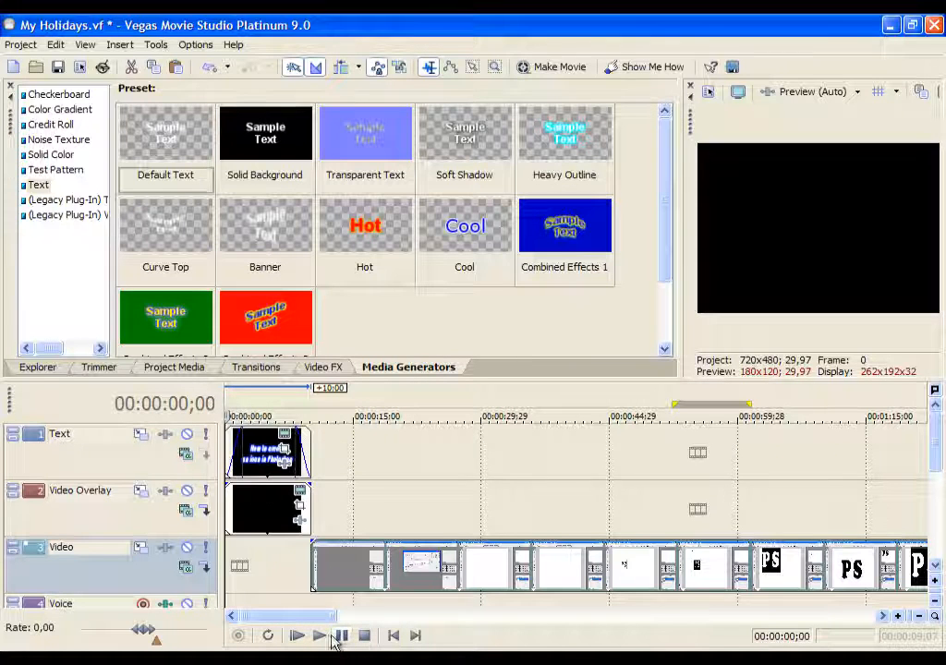
Play the faded title from the start, skip to about 00:00:07;10 to check its transition into the video, and stop playback
click(318, 636)
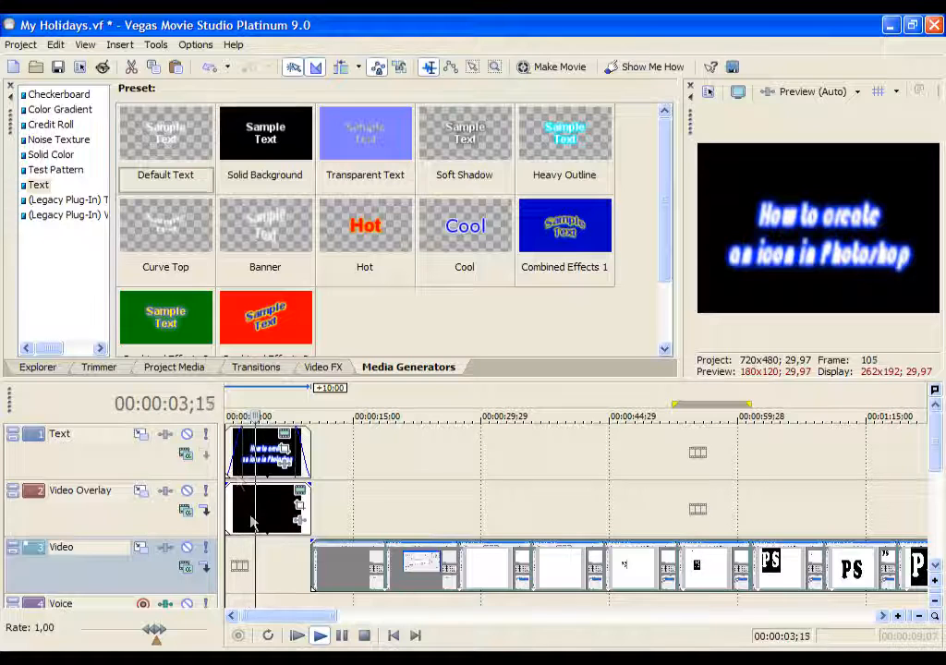
click(286, 504)
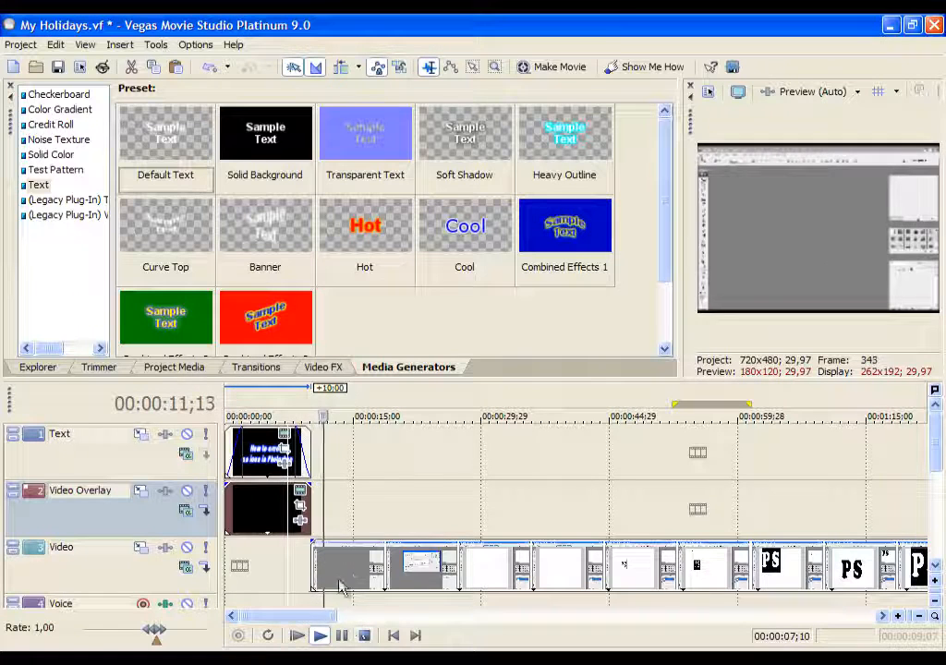
key(space)
Add a fade-in of about 4 seconds to the start of the video clip and place the cursor at 00:00:10;00
drag(308, 539, 345, 545)
click(308, 559)
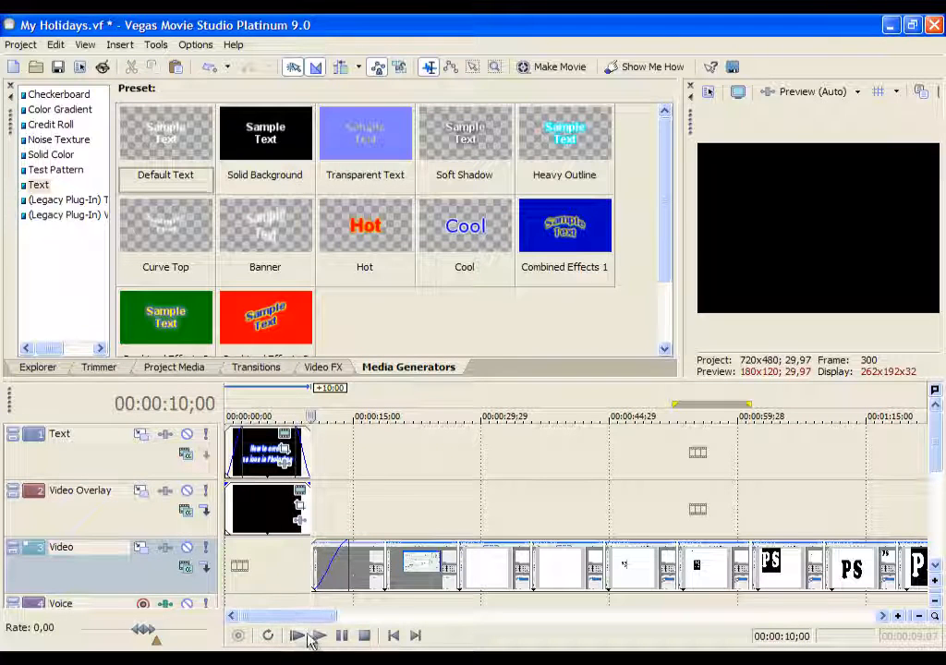
Play the video clip's fade-in from 00:00:10;00 and stop playback
click(315, 638)
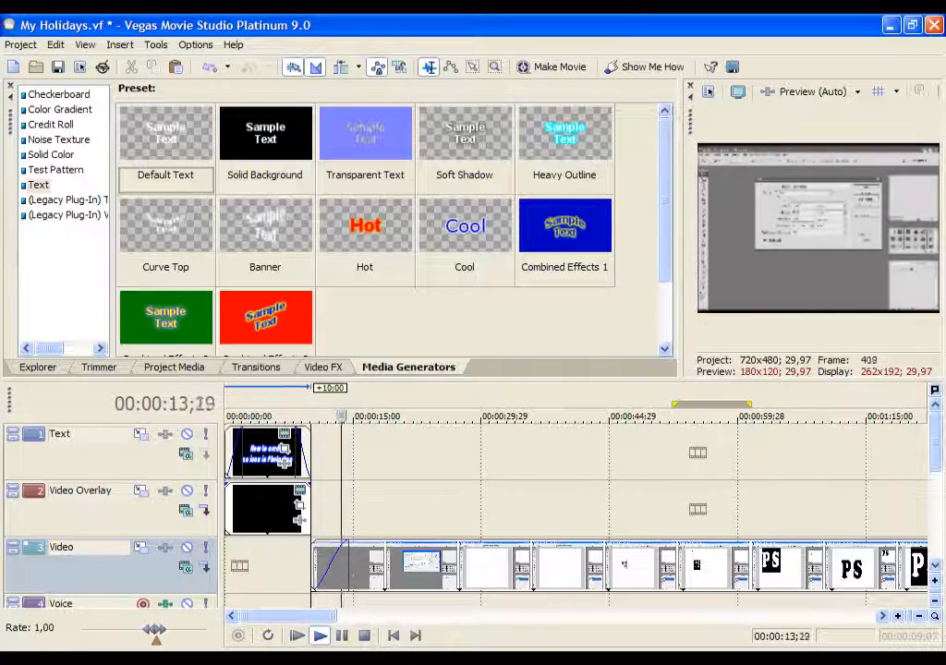
click(364, 635)
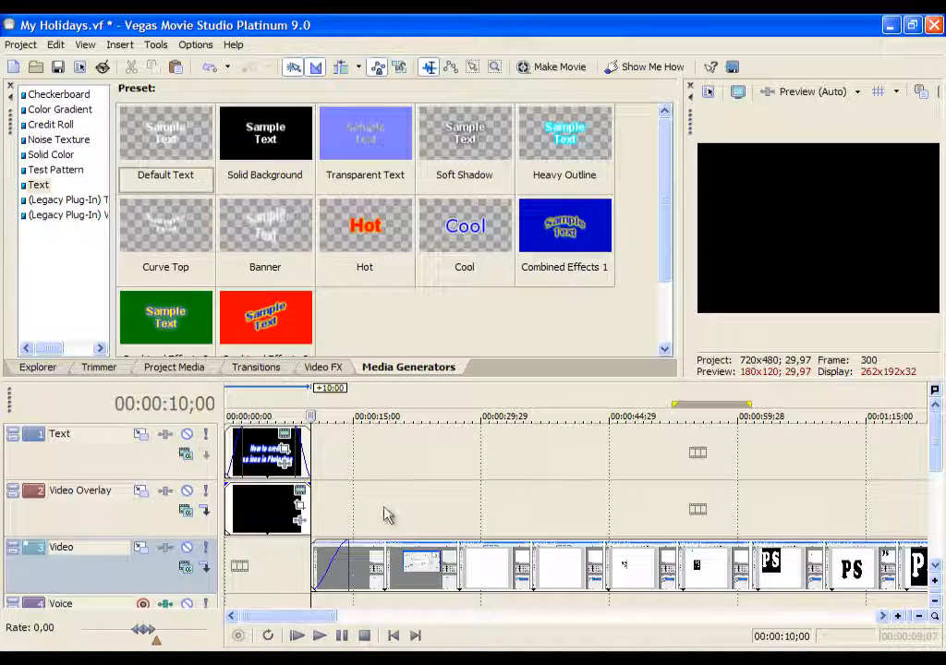
Split the clip on the Video track at 00:00:42;27
click(551, 564)
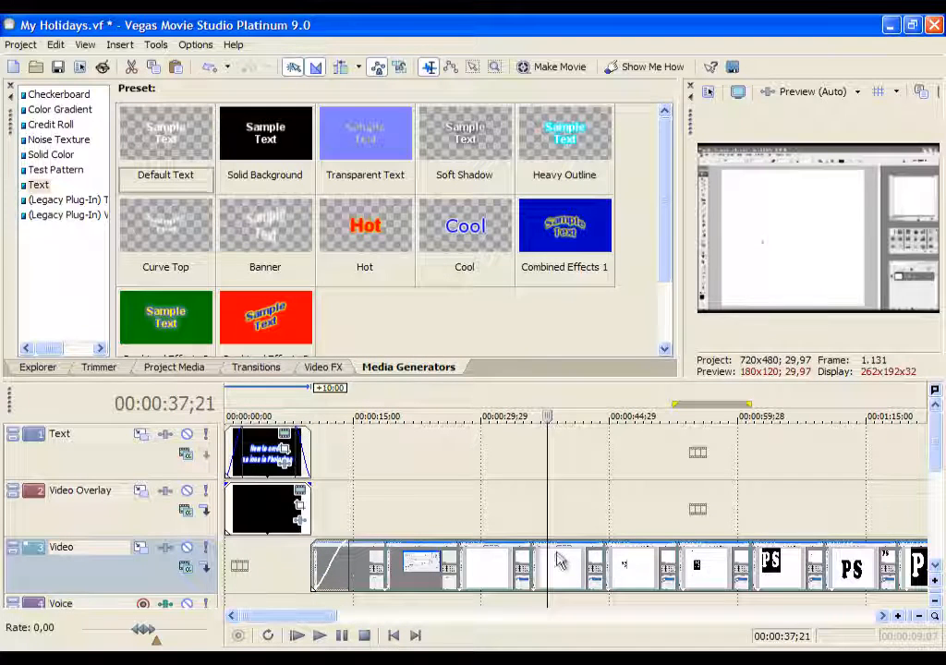
click(592, 565)
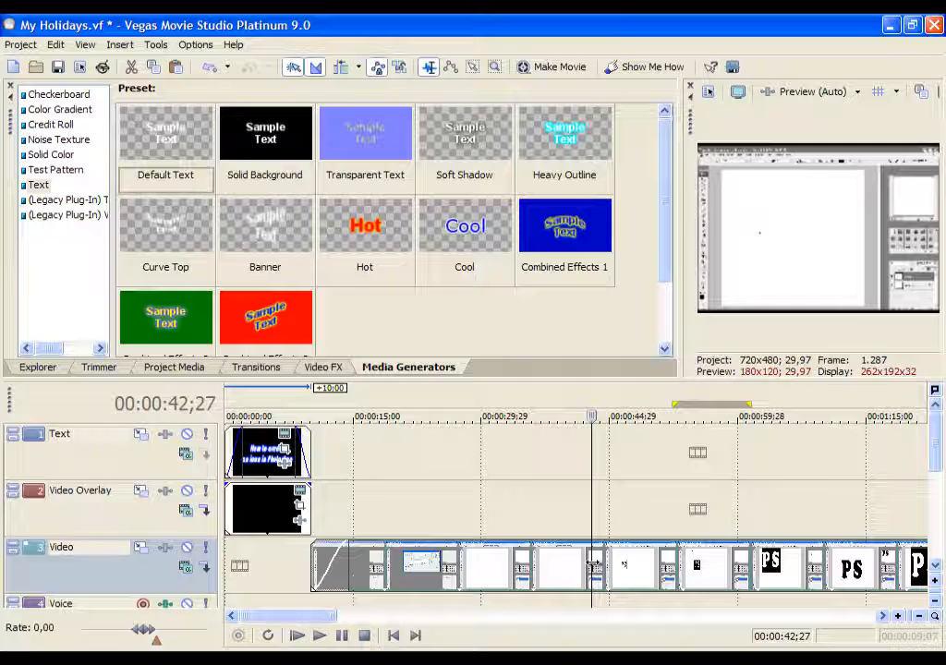
key(s)
mouse_move(608, 566)
mouse_down()
mouse_move(702, 566)
mouse_move(599, 560)
mouse_up()
Apply the Barn Door transition, Vertical, In, No Border preset, at the cut between the two video parts
click(256, 369)
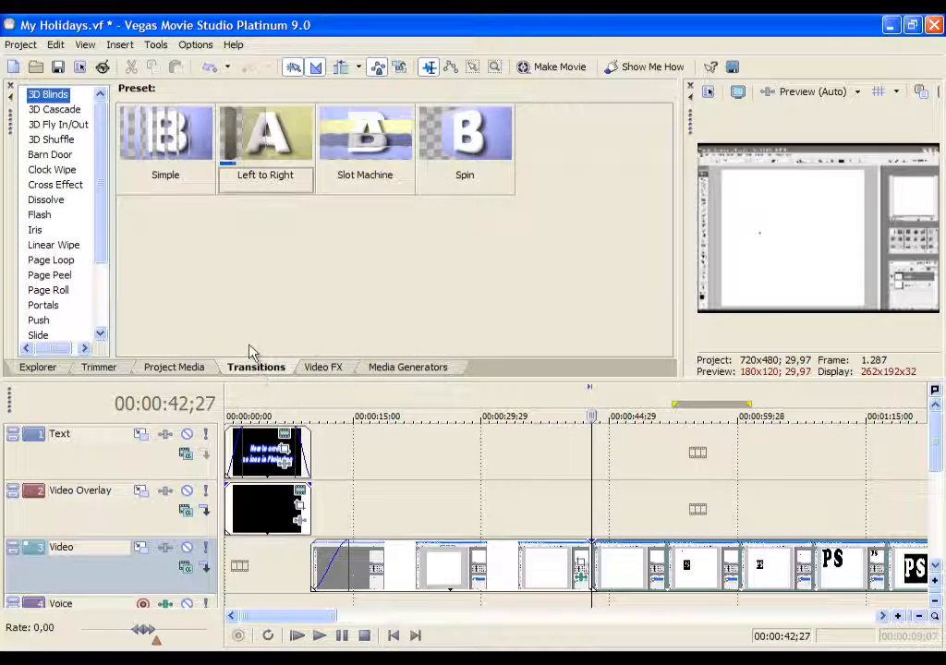
click(50, 156)
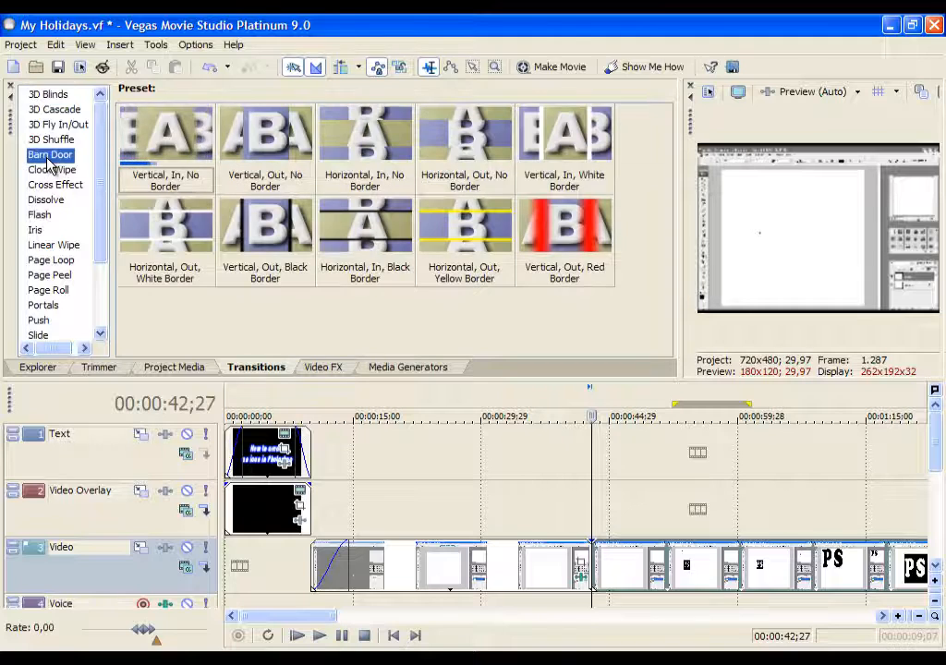
drag(166, 139, 603, 523)
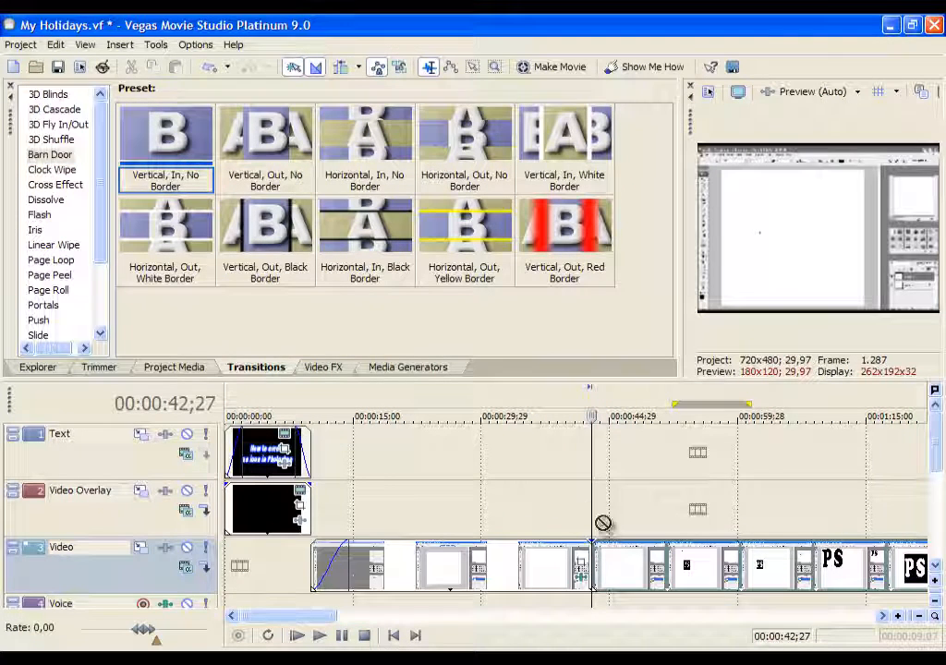
drag(596, 569, 602, 573)
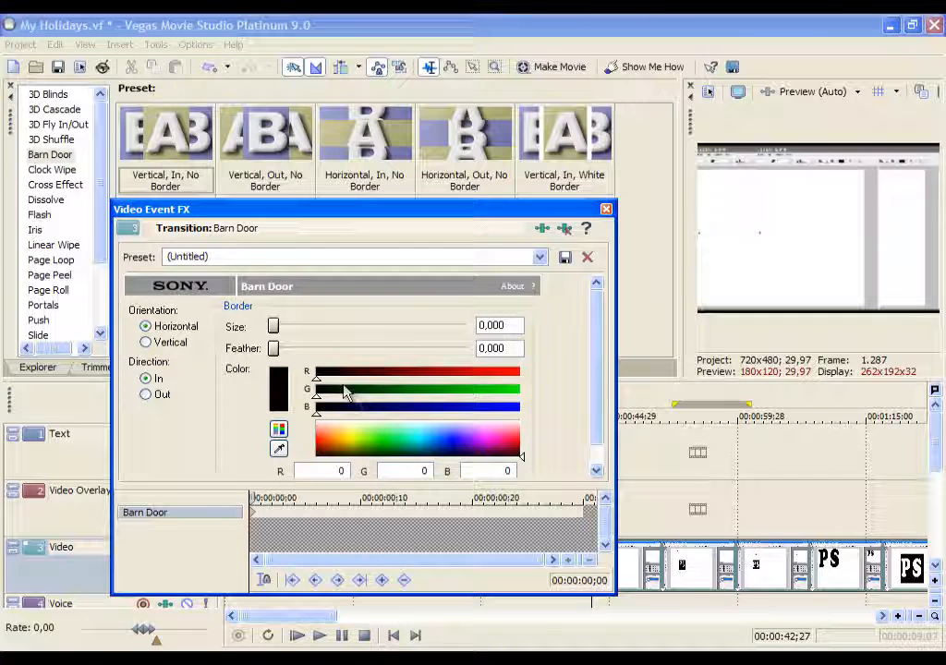
Move the transition settings clear of the cut, play the Barn Door transition from just before it, and pause playback
drag(490, 211, 397, 215)
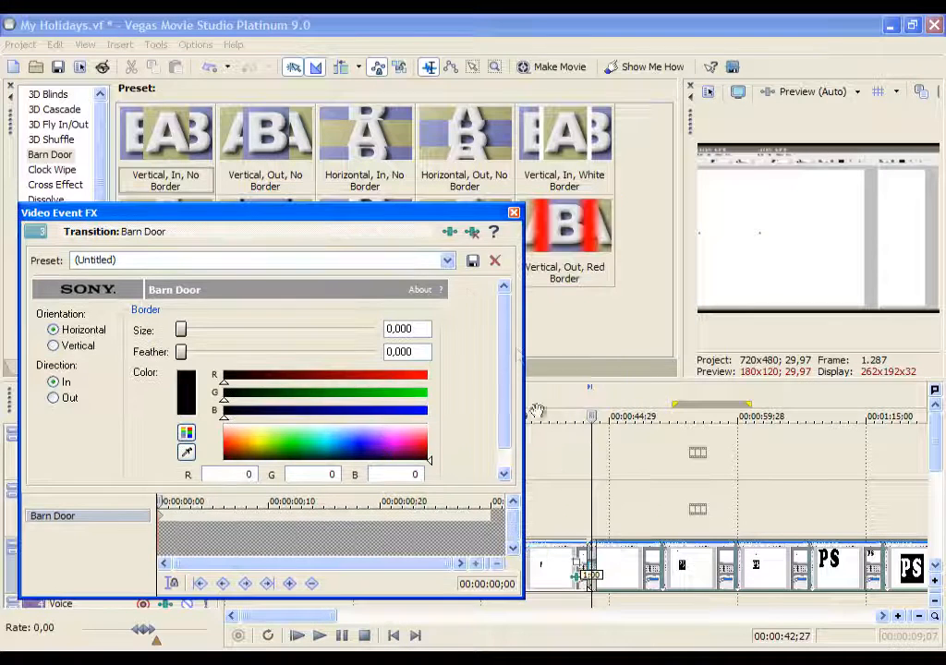
click(584, 490)
click(576, 513)
click(318, 635)
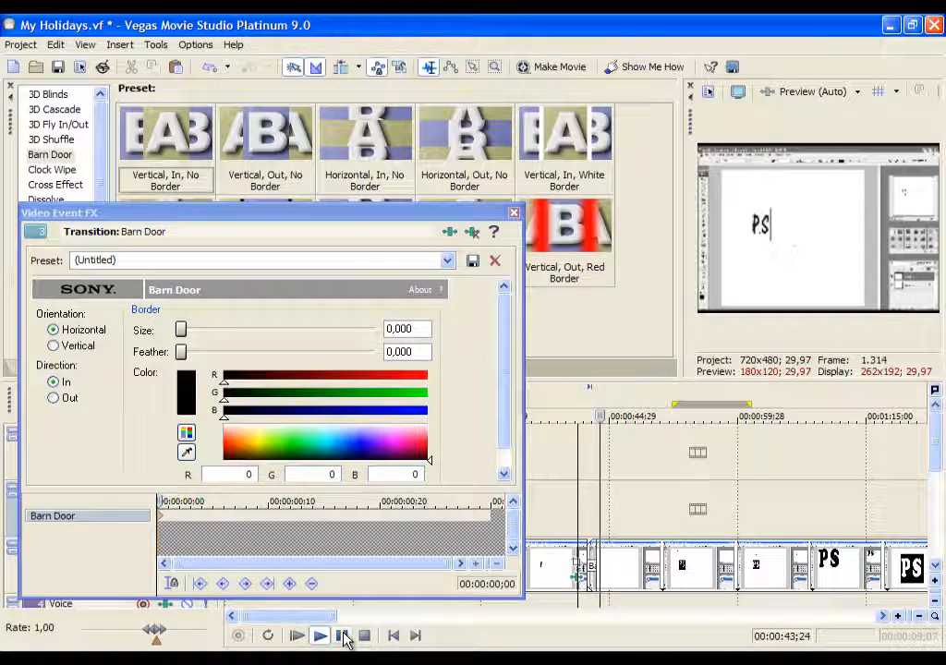
click(318, 635)
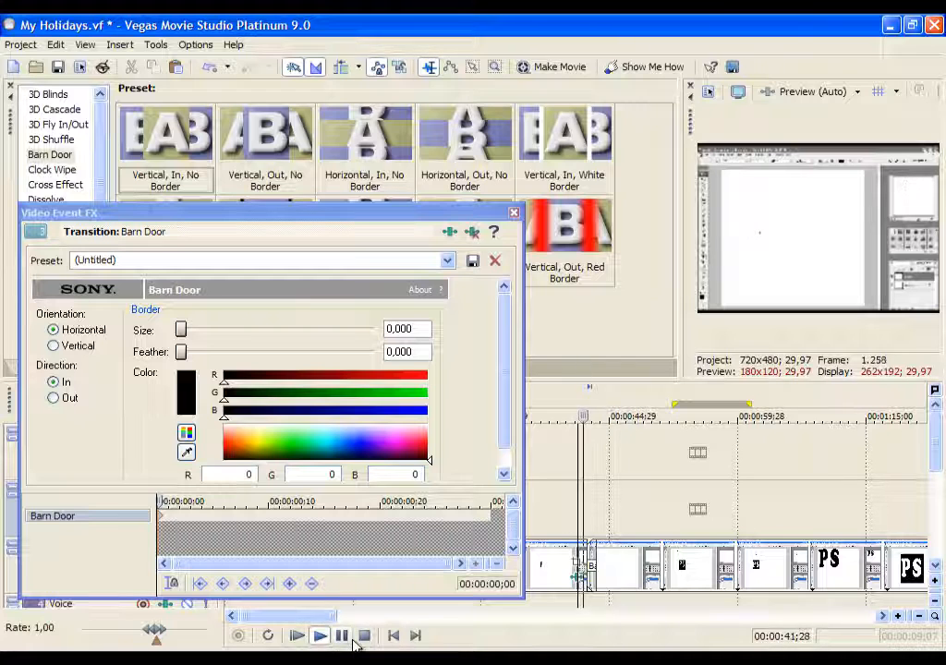
click(342, 635)
Set the Barn Door transition to Vertical orientation, Out direction and border size 0,344, and play it from 00:00:41;08
click(57, 399)
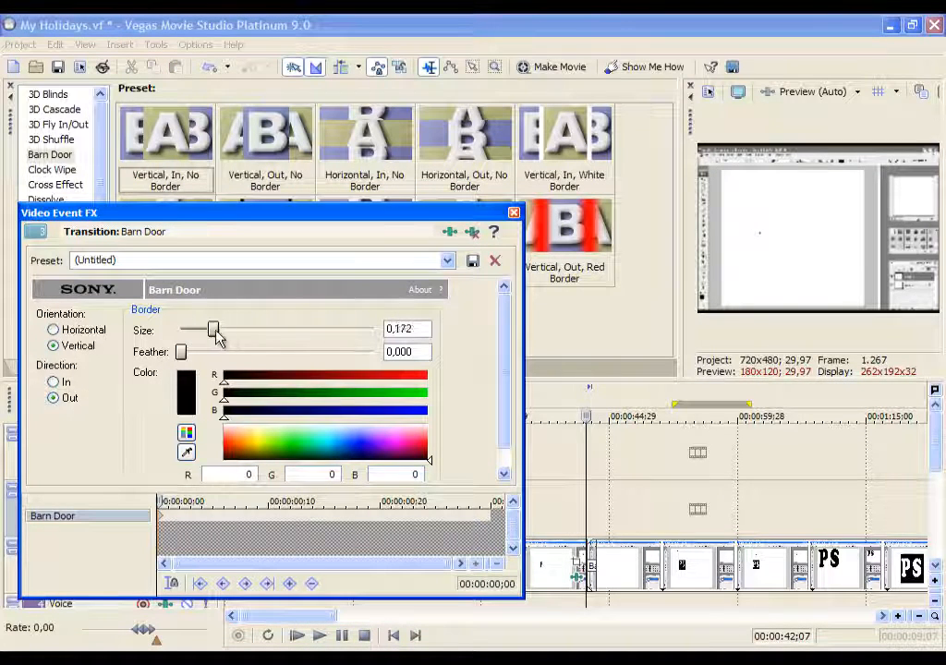
click(579, 500)
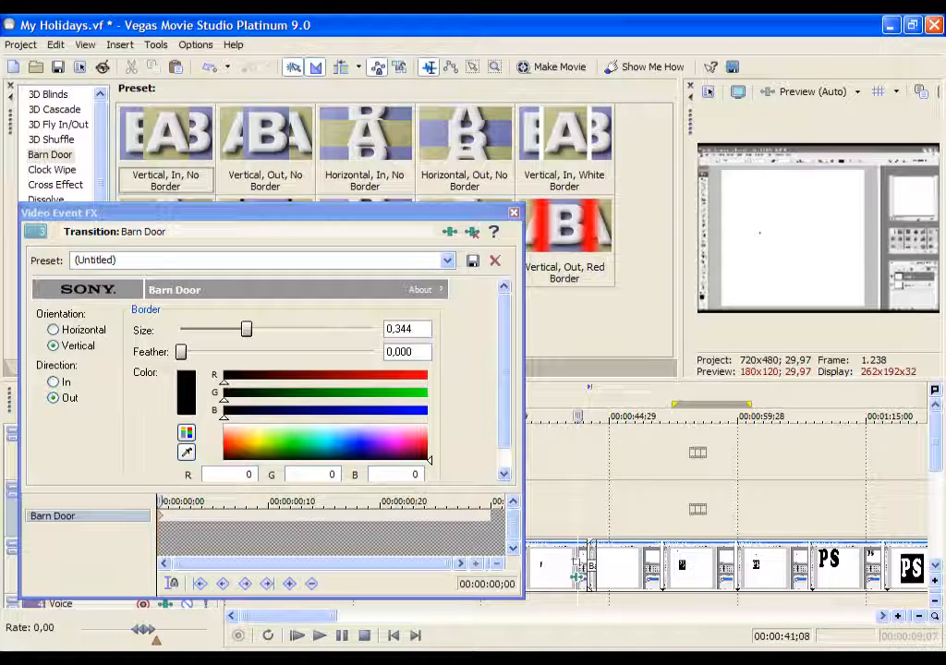
click(318, 635)
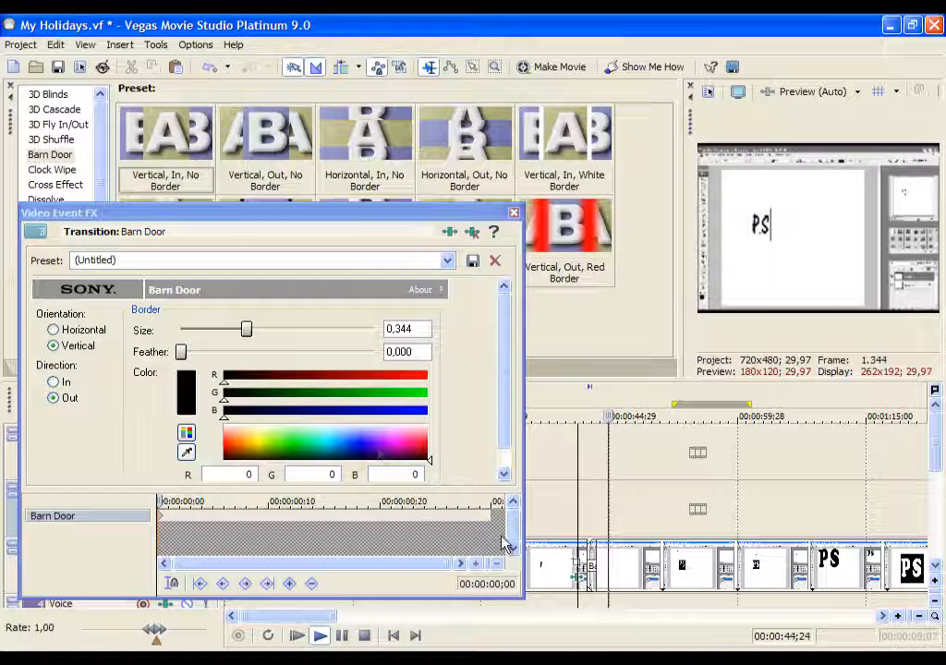
Set the transition's border size to 0,000, replay the transition from 00:00:41;08 and stop playback
drag(246, 330, 138, 348)
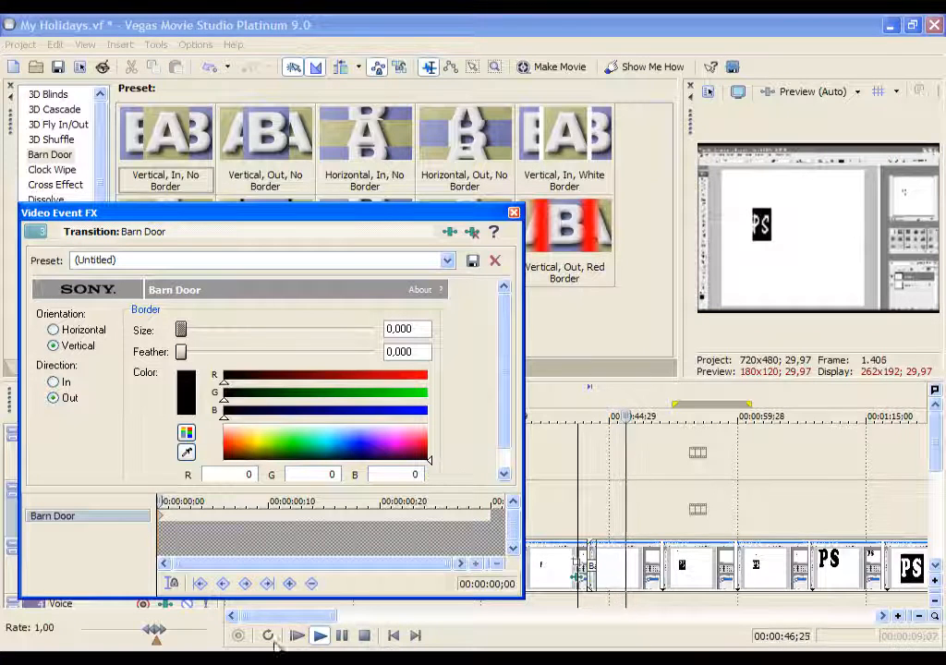
click(320, 635)
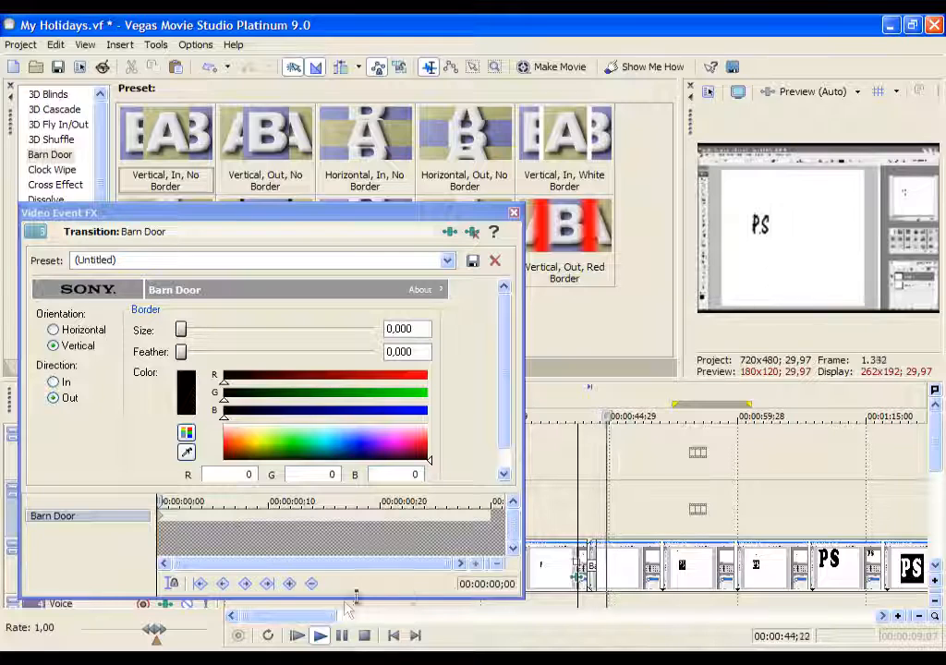
key(space)
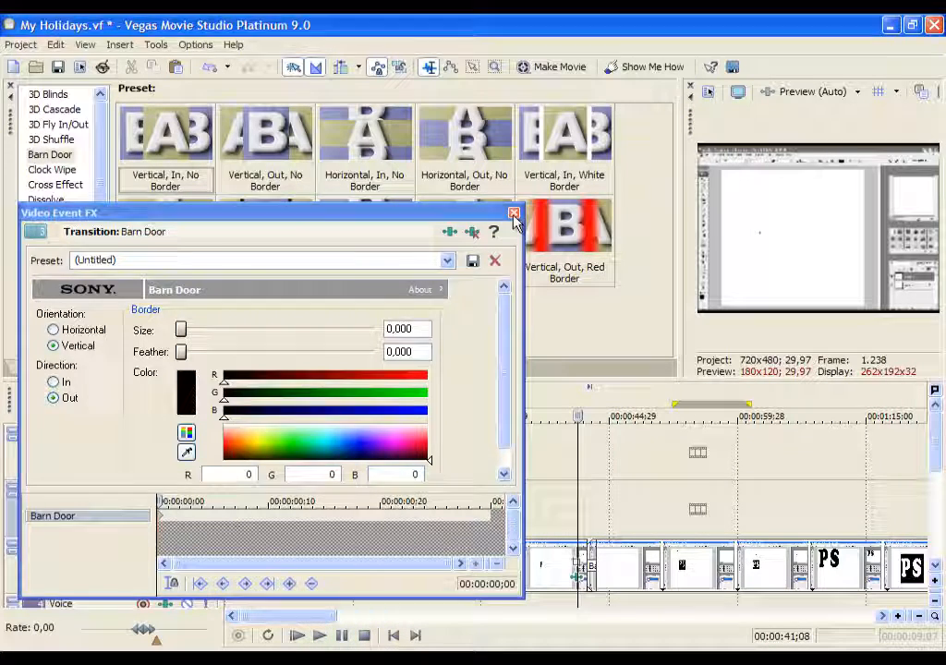
Remove the Barn Door transition from the cut and shift the second video part to directly follow the first without overlap
click(514, 215)
scroll(540, 516, up, 4)
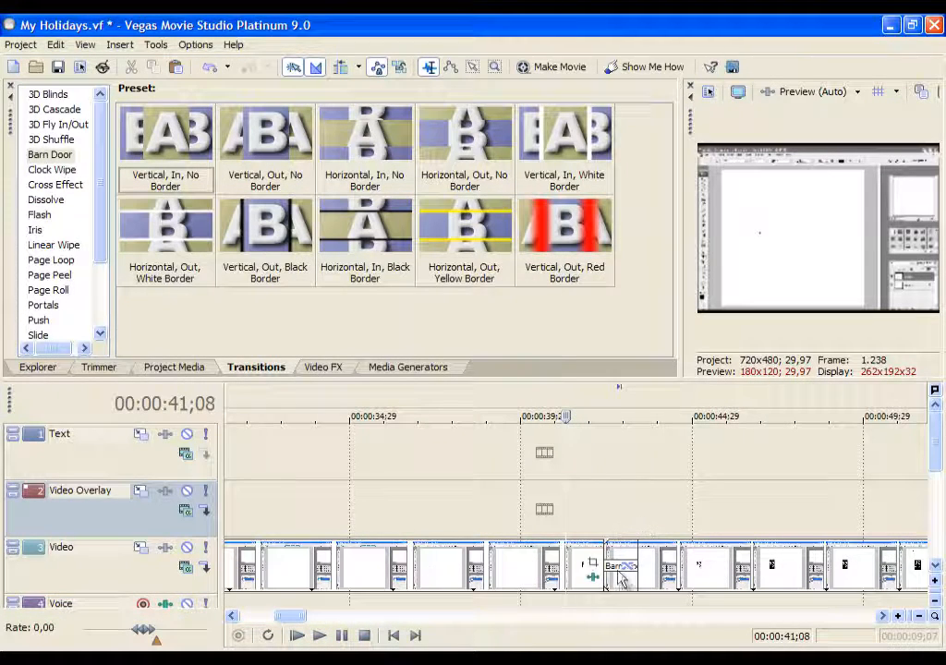
click(628, 577)
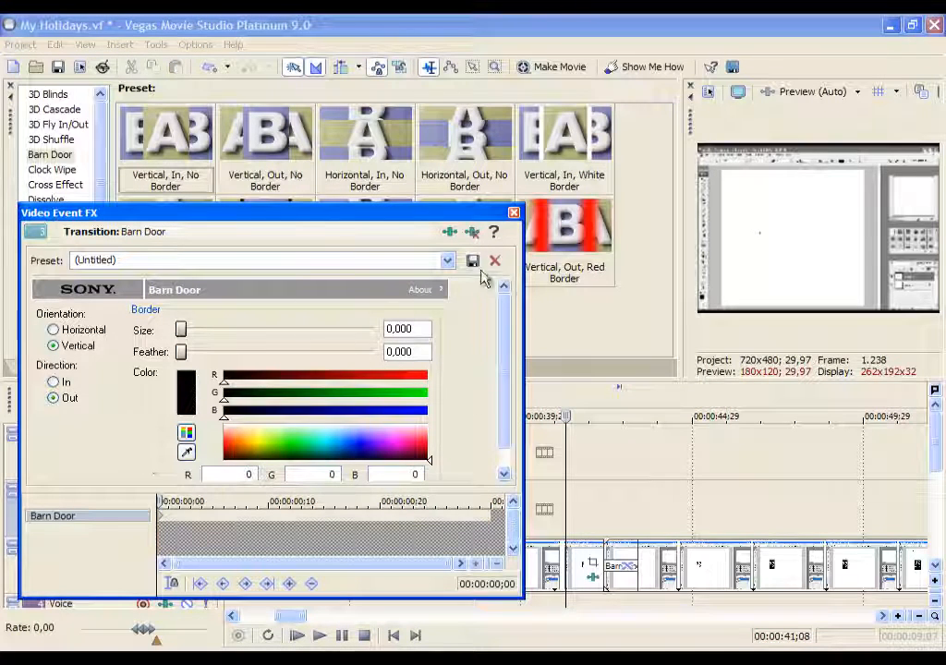
click(472, 233)
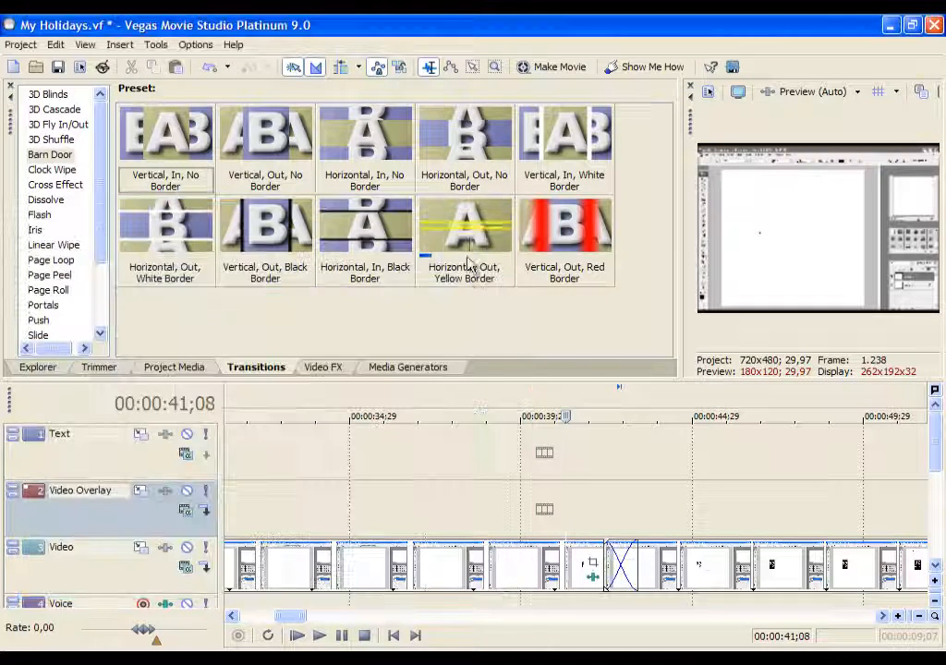
drag(705, 568, 739, 575)
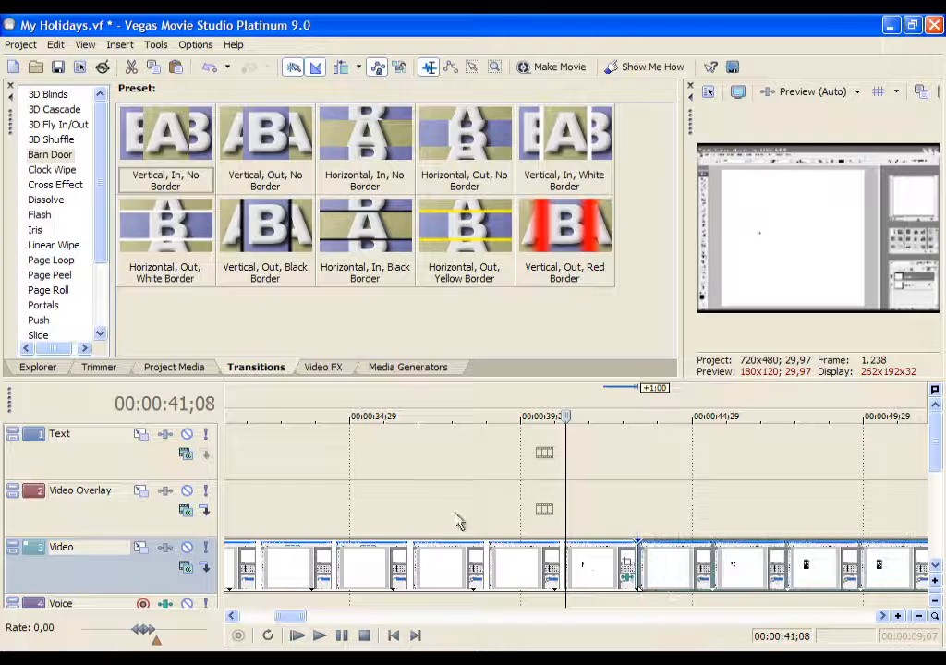
Apply the Brightness and Contrast effect with the Darker, More Contrast preset to the second video part
scroll(519, 502, down, 2)
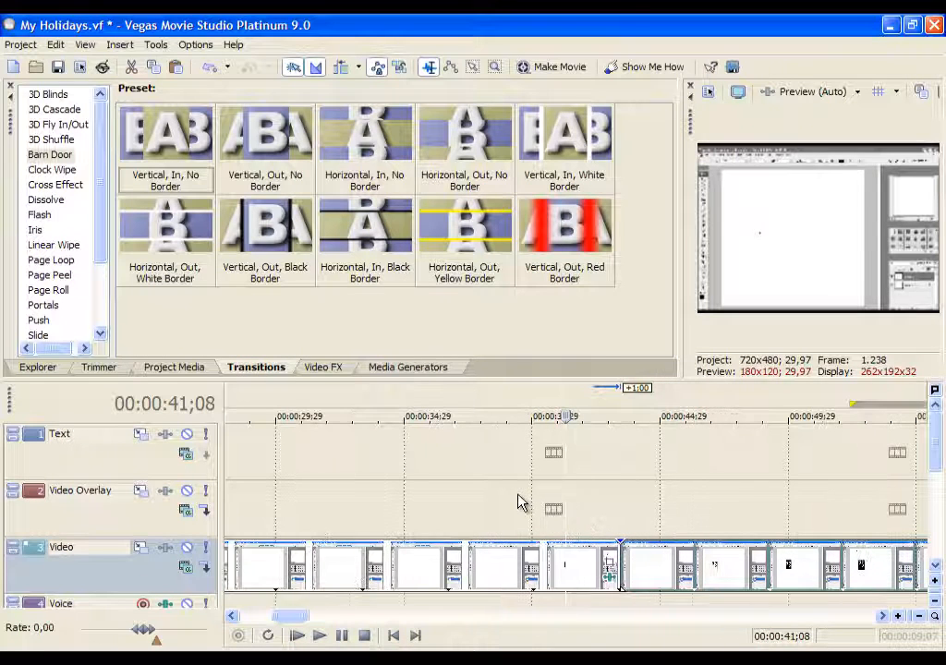
scroll(508, 499, down, 2)
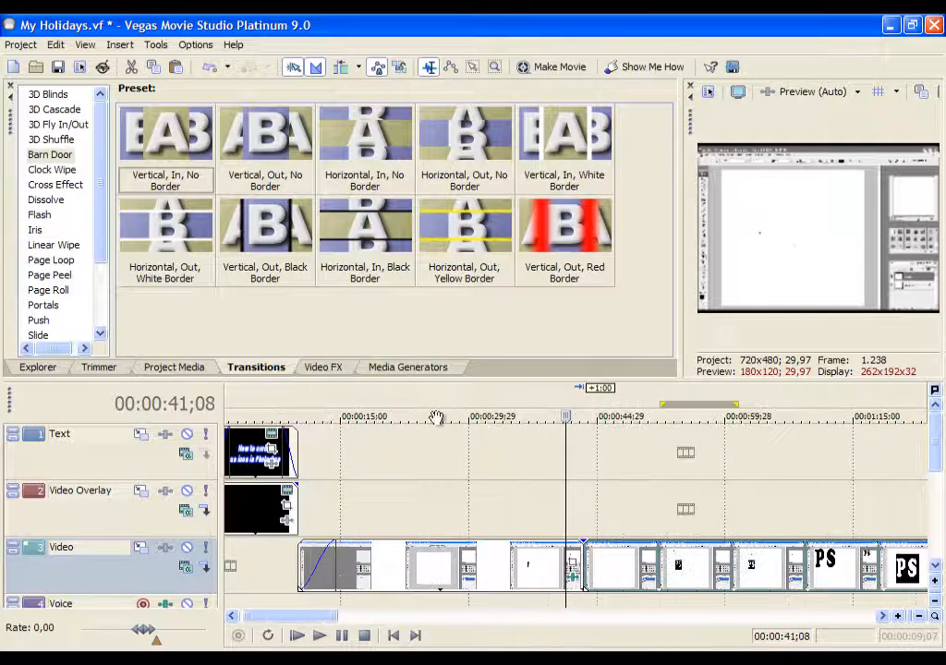
click(347, 369)
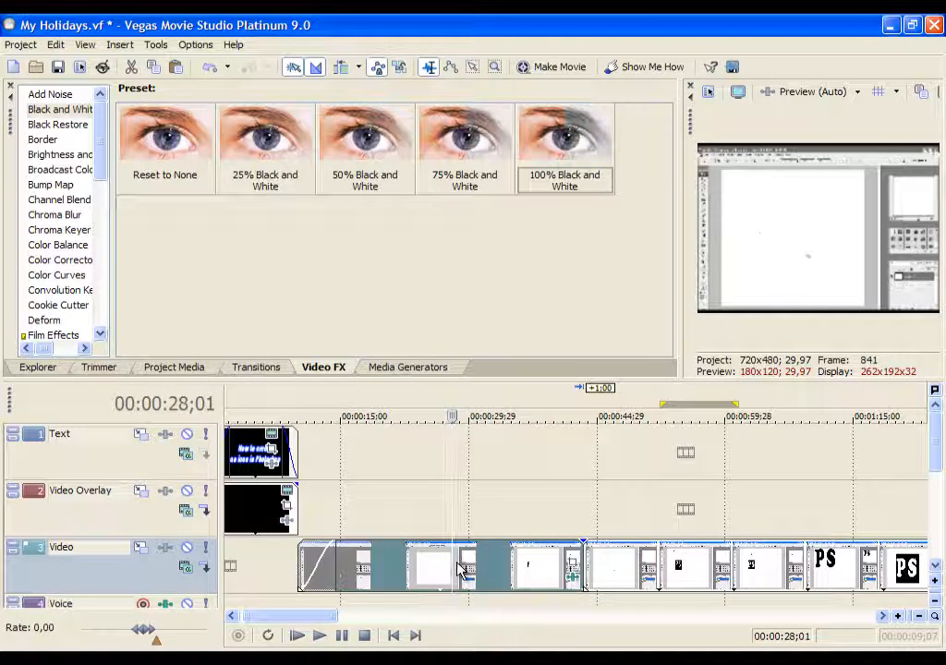
click(679, 584)
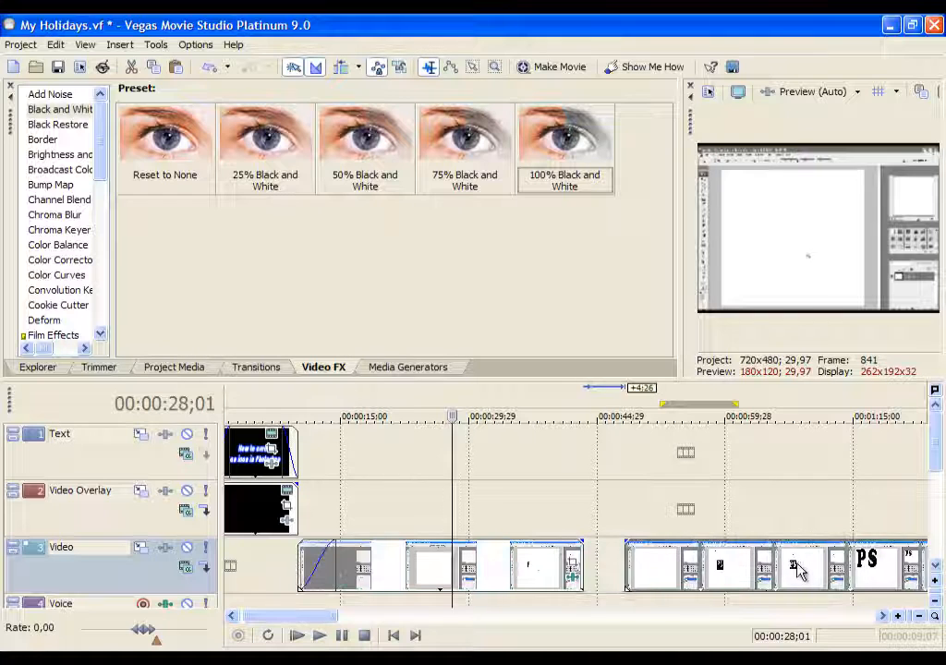
click(692, 570)
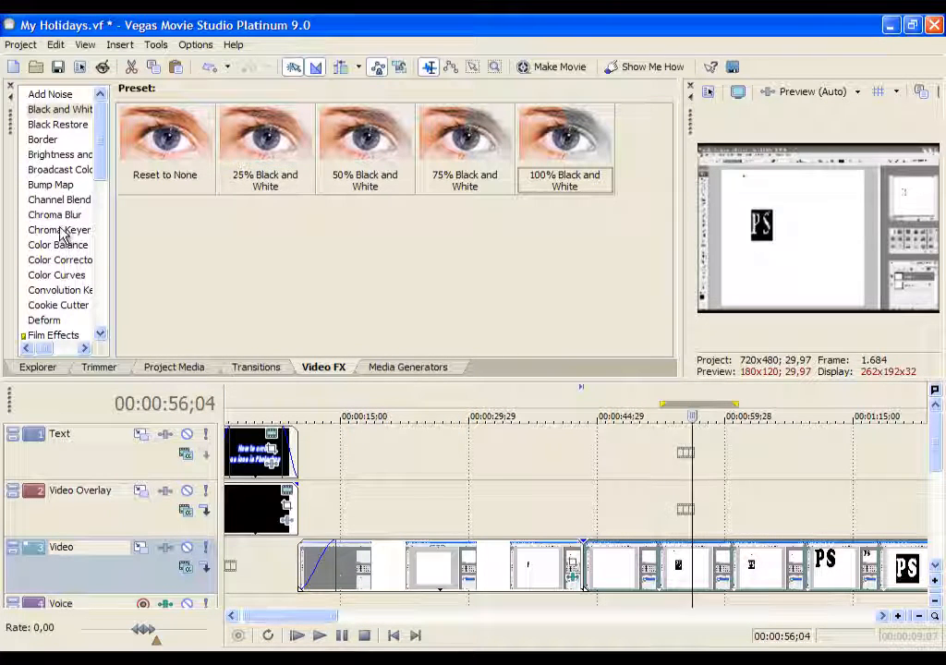
click(46, 156)
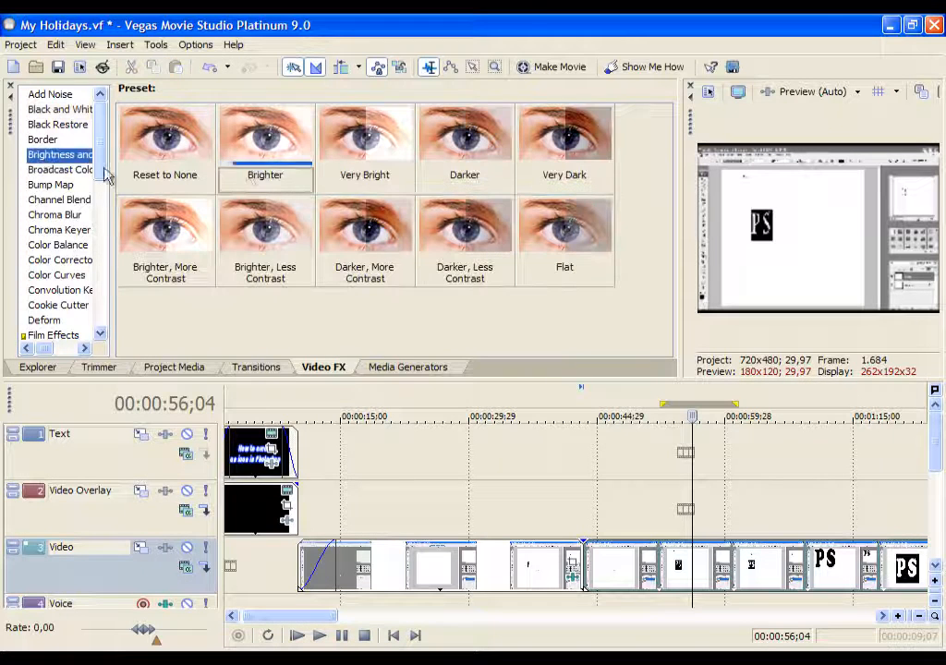
drag(679, 498, 677, 545)
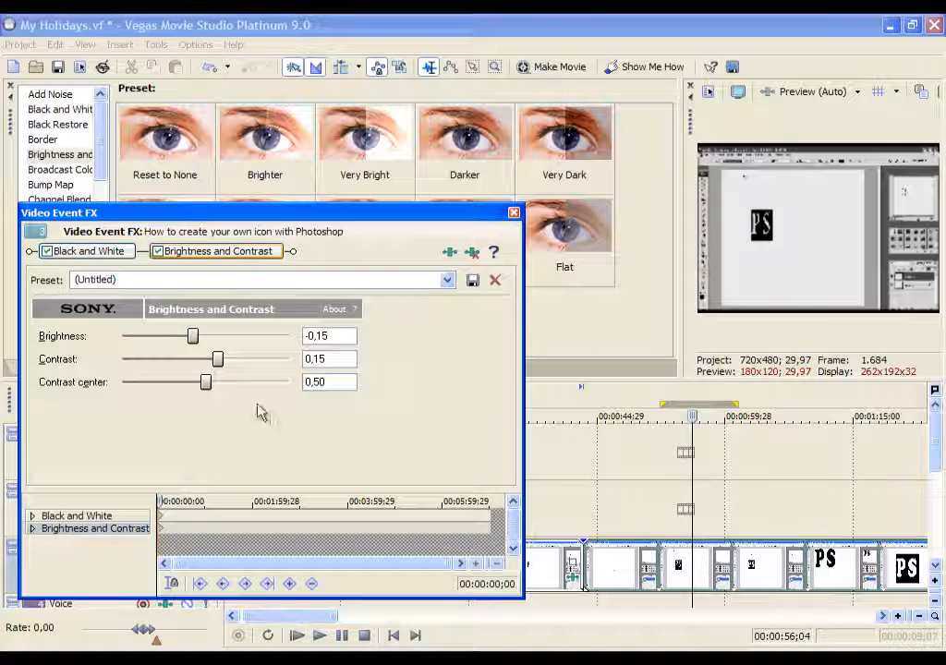
Set the effect's contrast center to 0,00, contrast to -0,84 and brightness to 0,04, and close the effect settings
drag(212, 388, 31, 394)
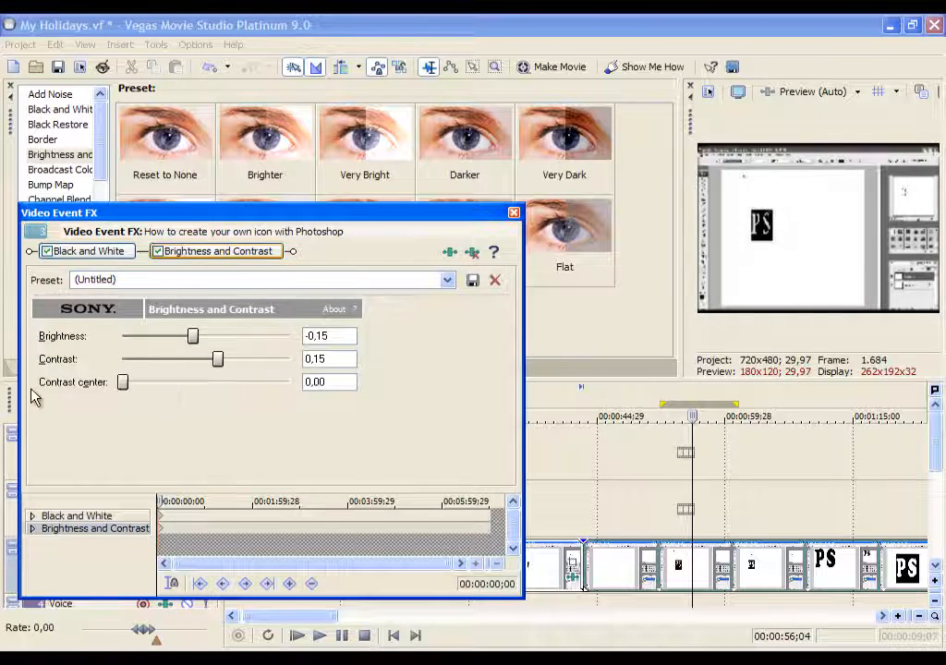
drag(218, 360, 136, 352)
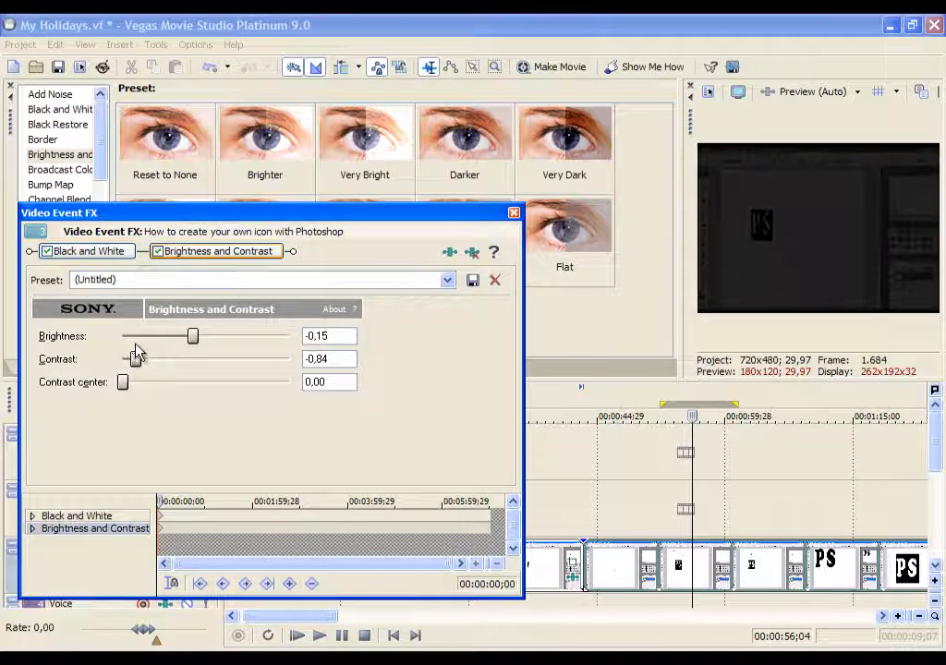
mouse_move(211, 339)
mouse_down()
mouse_move(184, 338)
mouse_move(348, 341)
mouse_move(203, 346)
mouse_move(214, 350)
mouse_up()
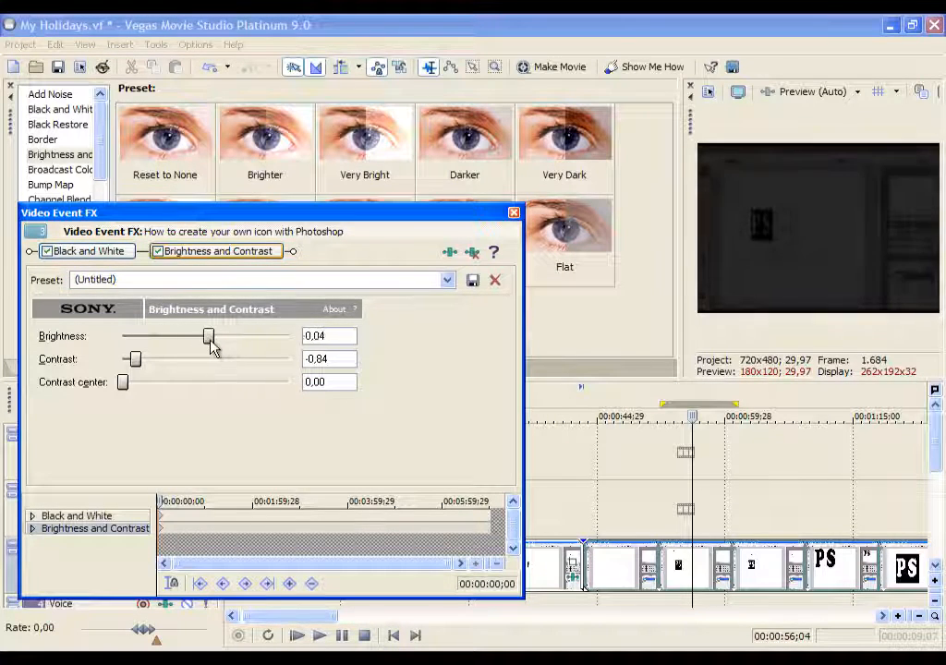
click(513, 215)
View the first video part at 00:00:35;02, and open and close its Event Pan/Crop settings
click(675, 566)
click(512, 565)
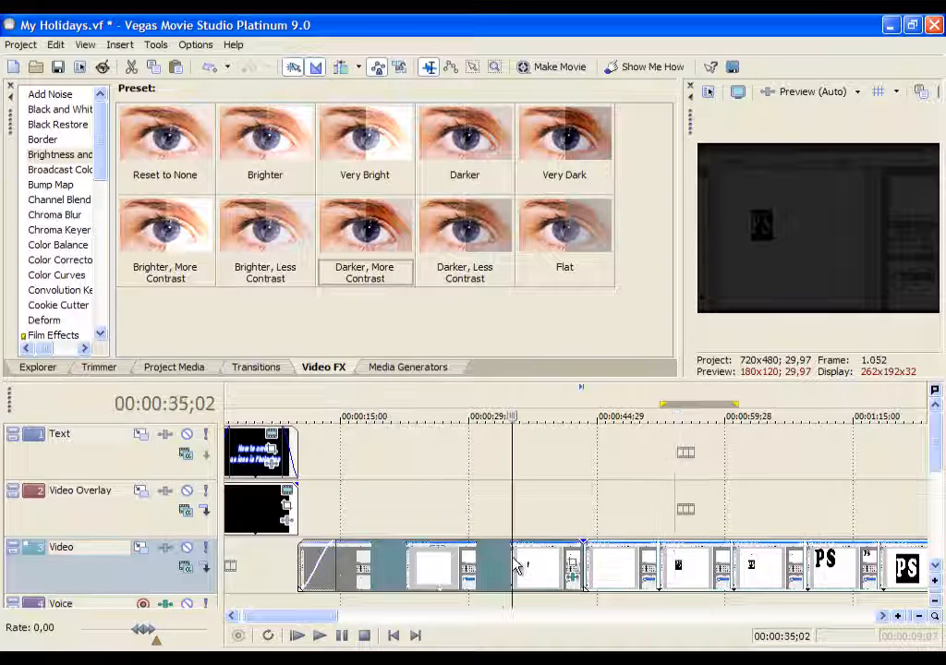
click(572, 561)
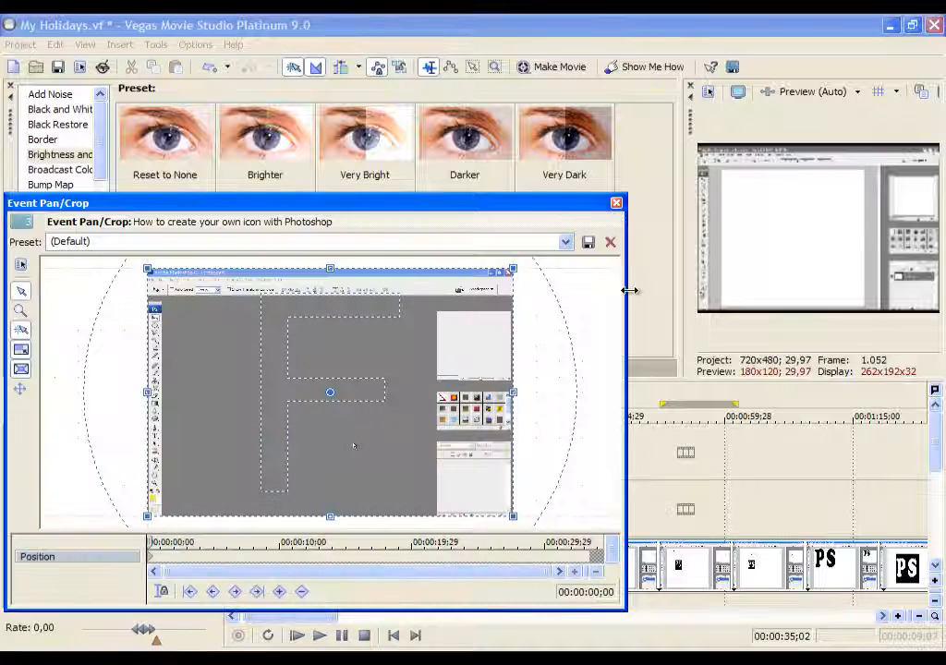
click(616, 204)
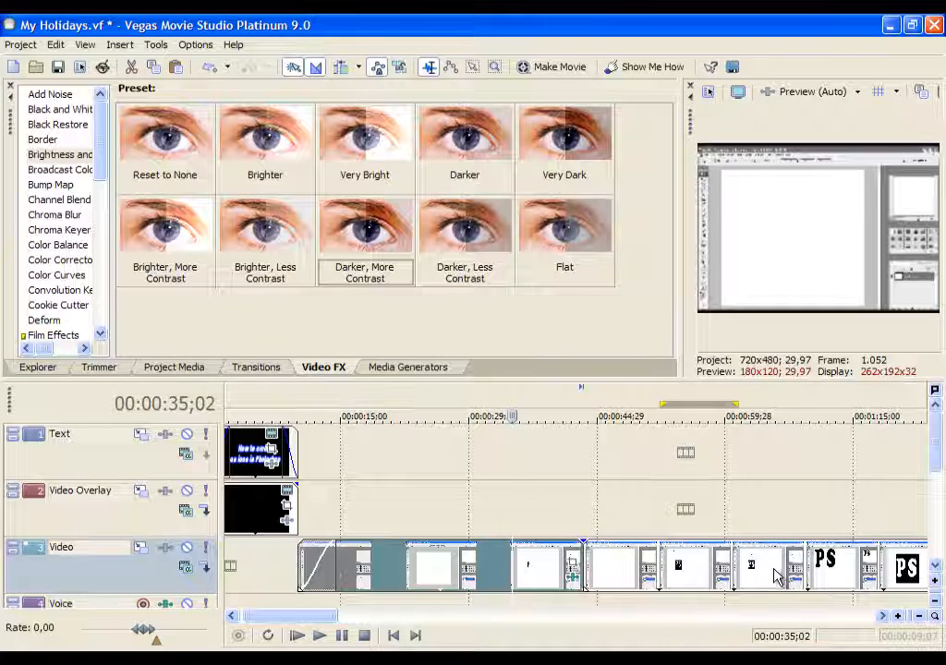
Compare the picture on both sides of the cut, play across it from 00:00:41;29 and stop playback
click(716, 561)
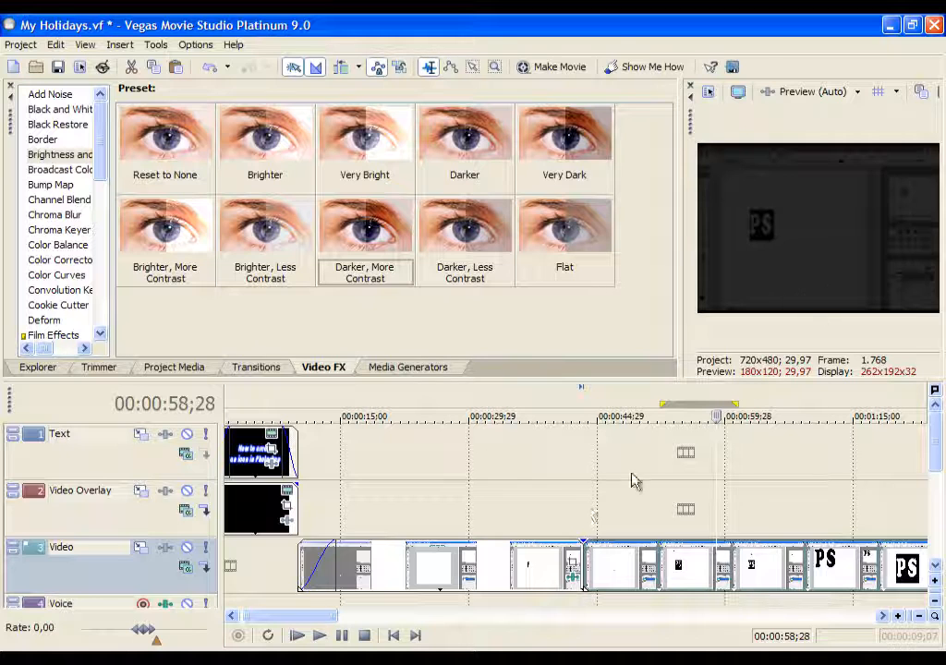
click(510, 563)
click(571, 513)
scroll(571, 512, up, 5)
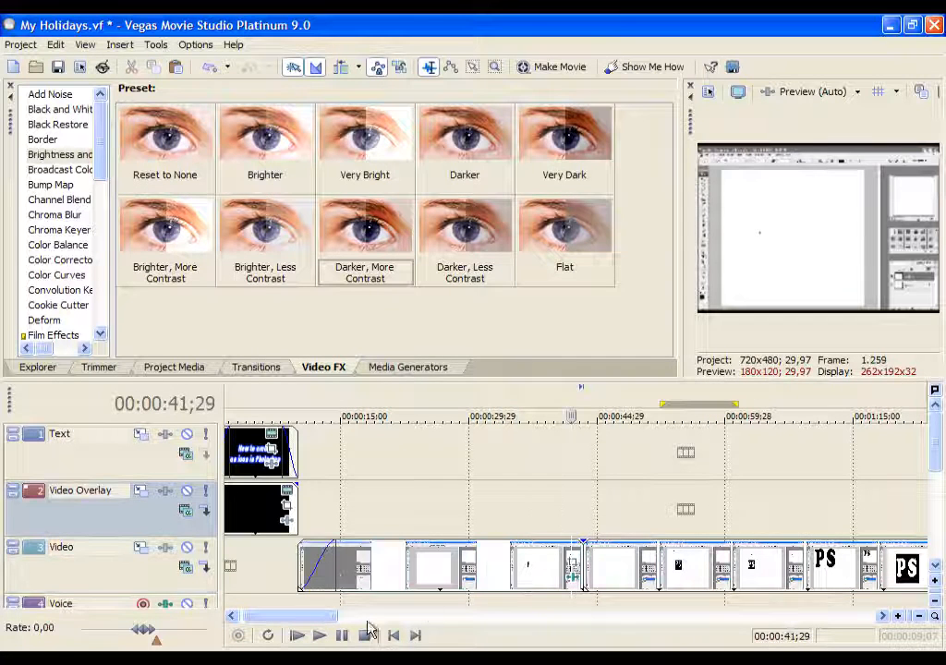
click(319, 635)
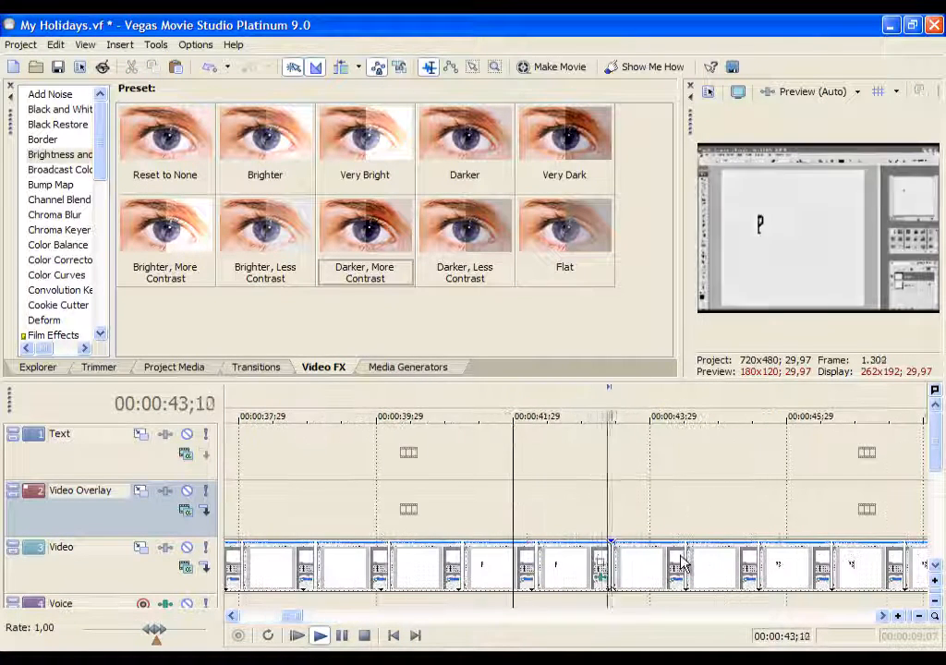
scroll(584, 518, down, 4)
scroll(584, 517, down, 3)
click(364, 636)
Look over the media generators and transitions, and display the project media list
click(420, 369)
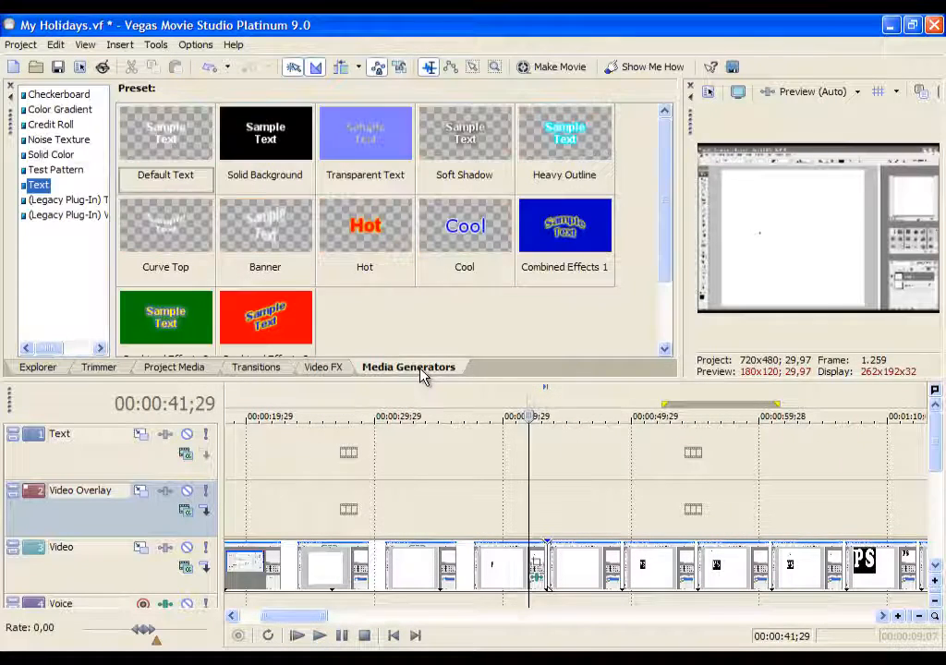
click(240, 368)
click(198, 369)
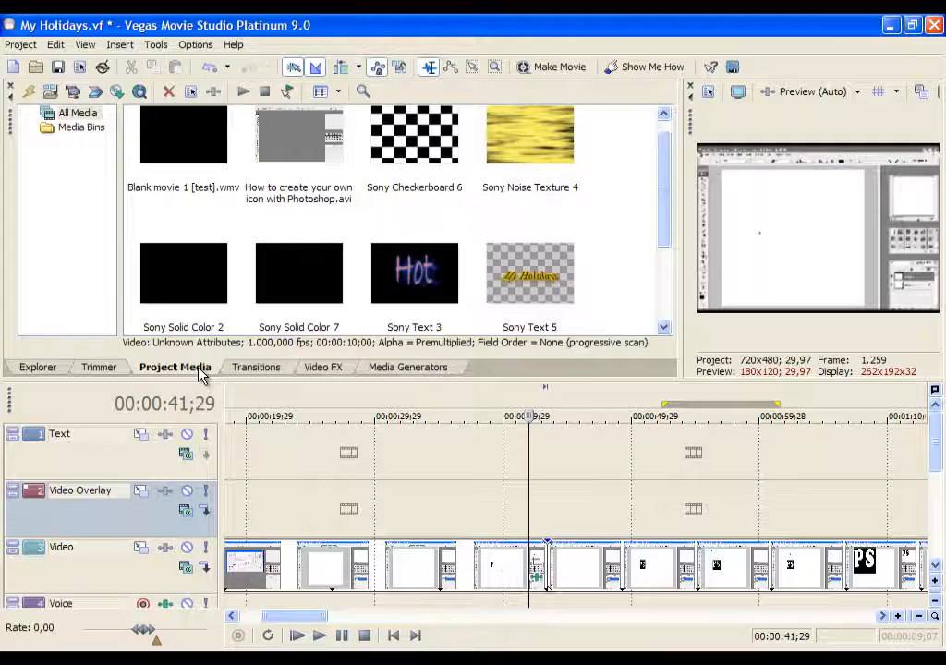